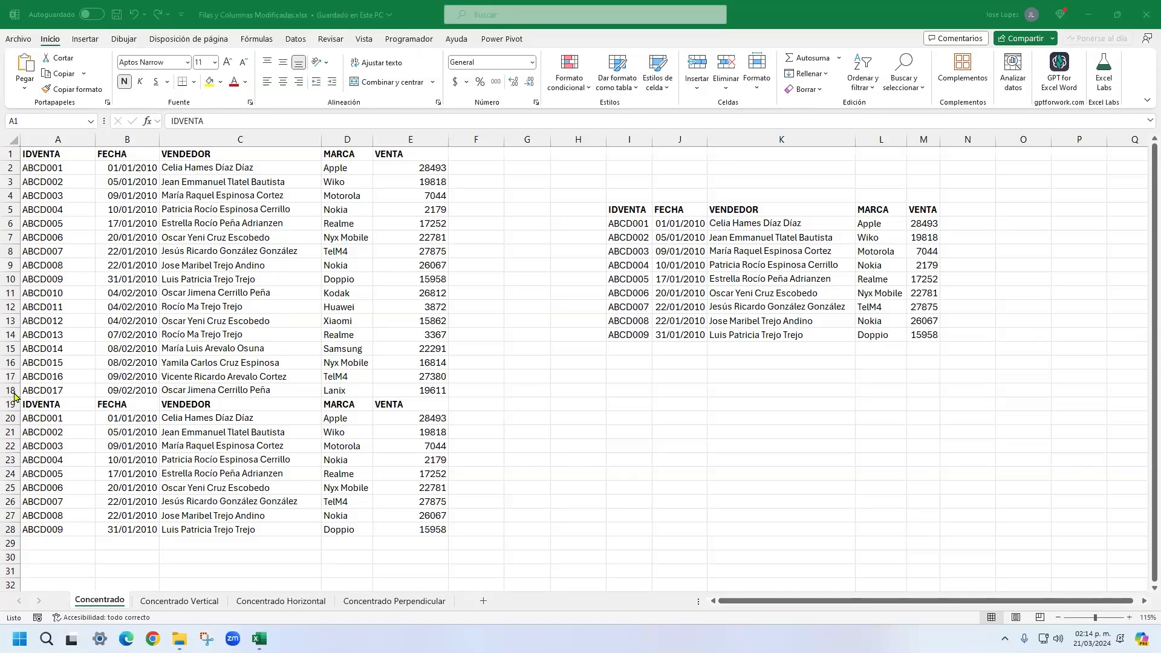
# - Try inserting a blank sheet row above the second table's header in row 19, and undo the insertion
pyautogui.click(46, 408)
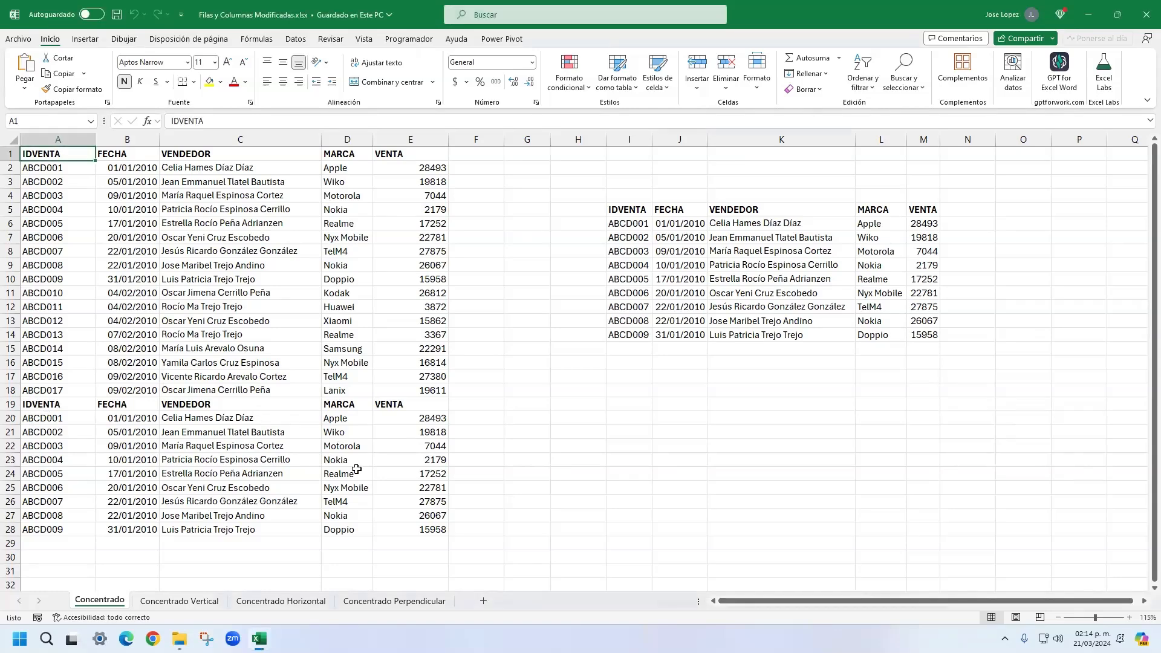
pyautogui.moveTo(84, 406); pyautogui.dragTo(413, 530)
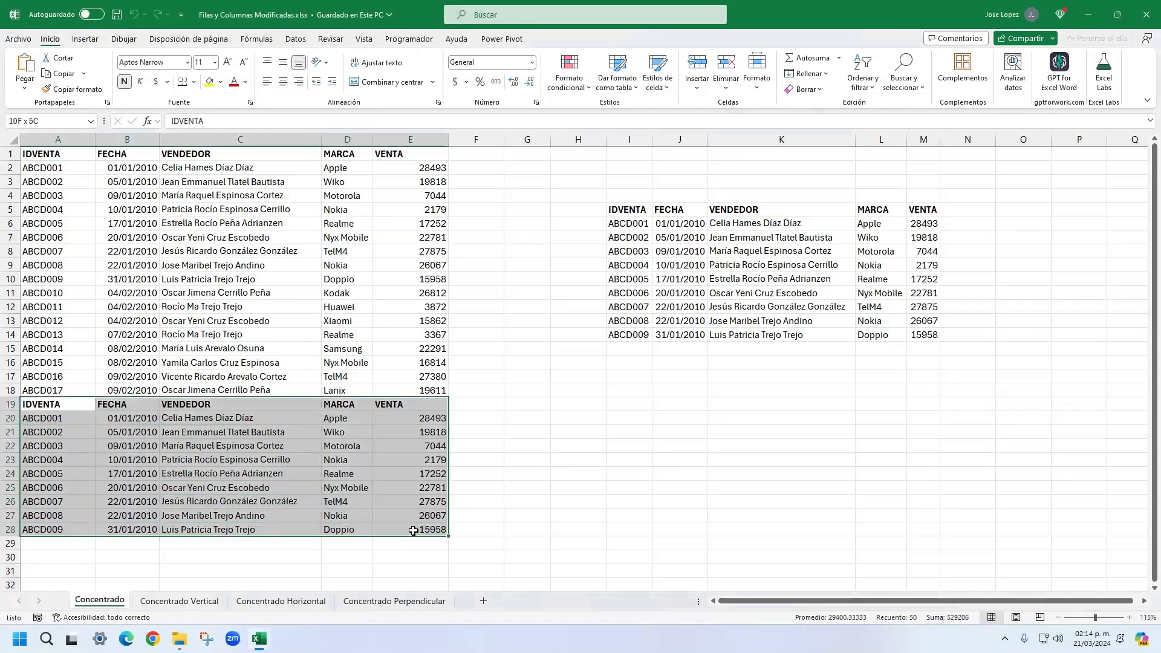
pyautogui.hotkey('shift', 'space')
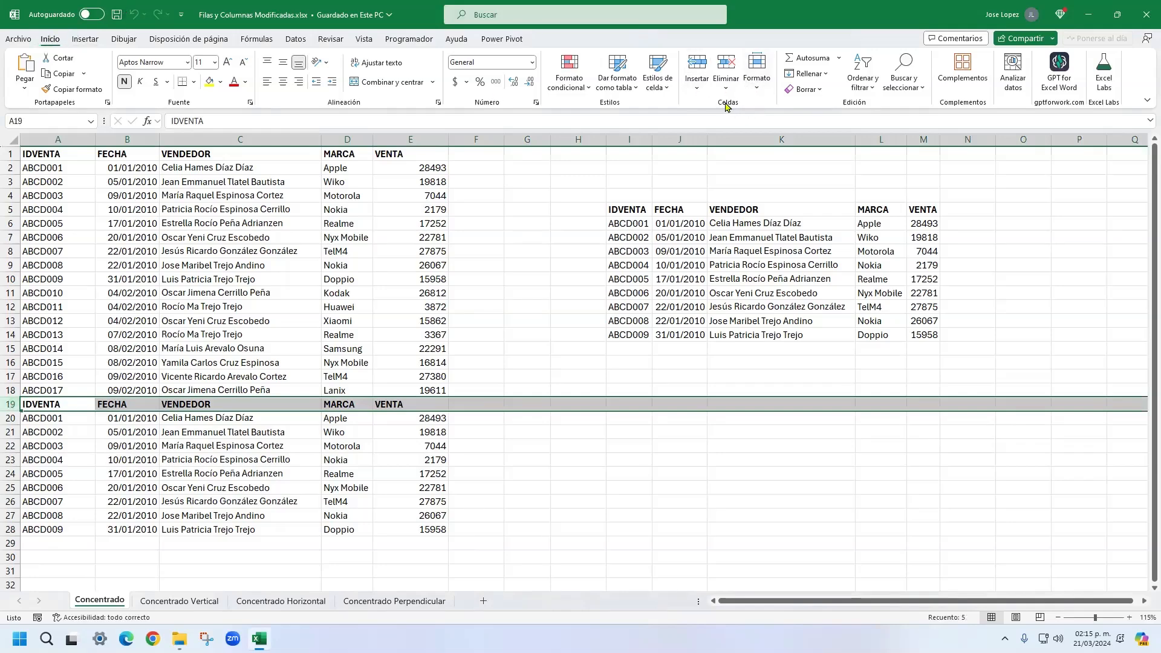
pyautogui.click(697, 91)
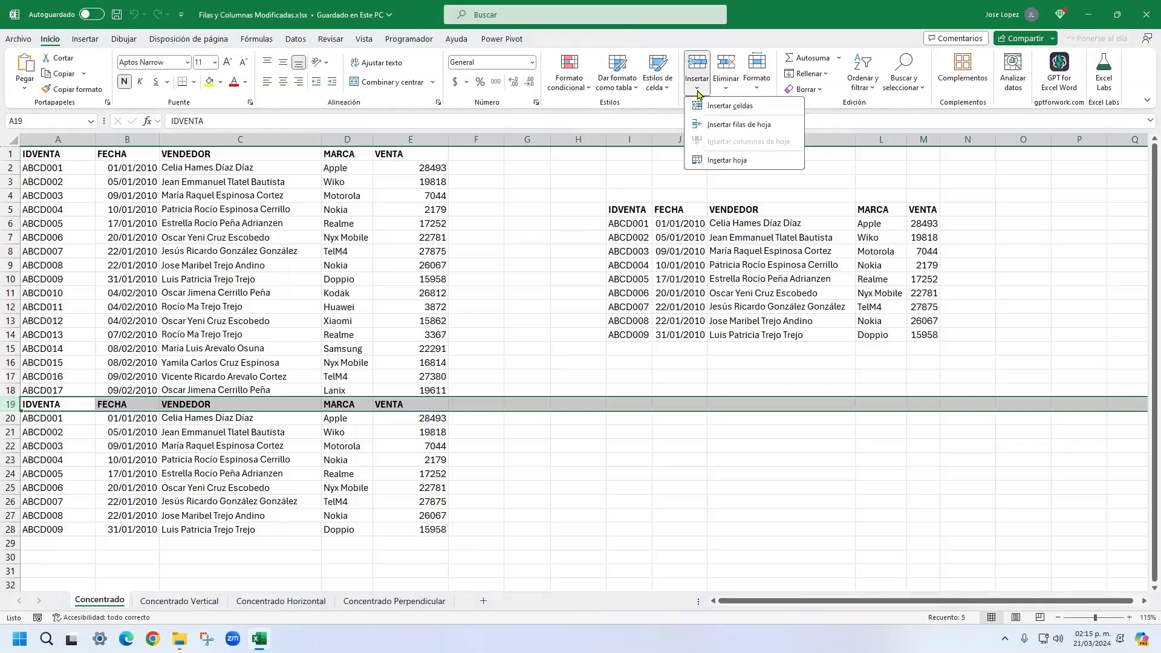
pyautogui.click(730, 125)
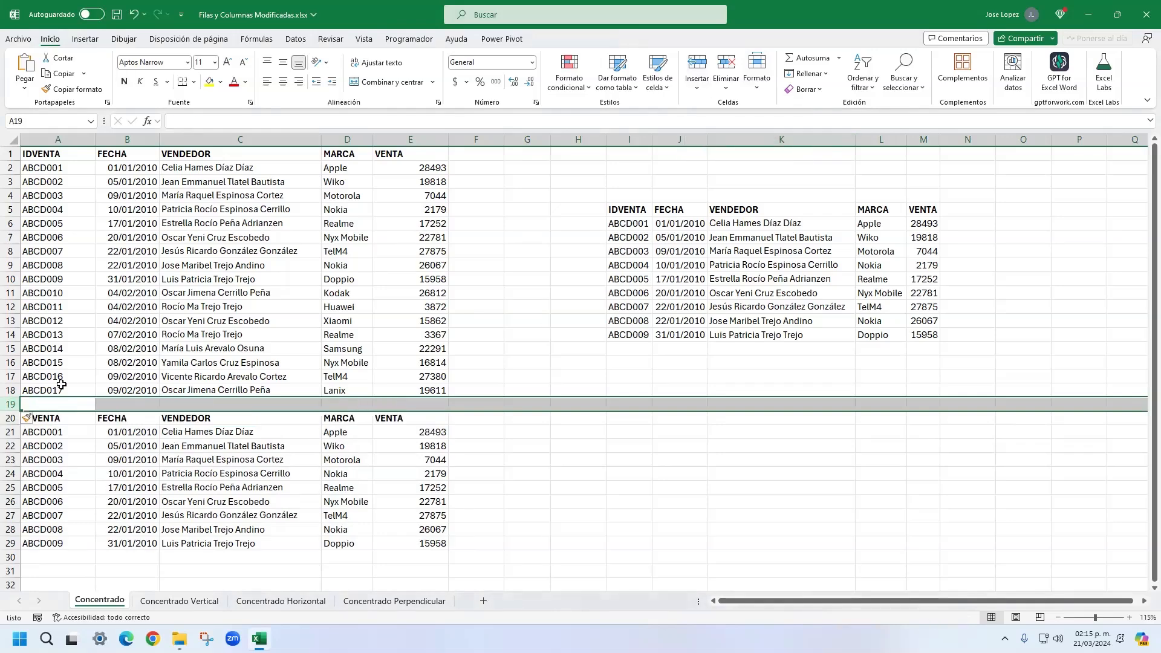
pyautogui.moveTo(67, 418); pyautogui.dragTo(417, 547)
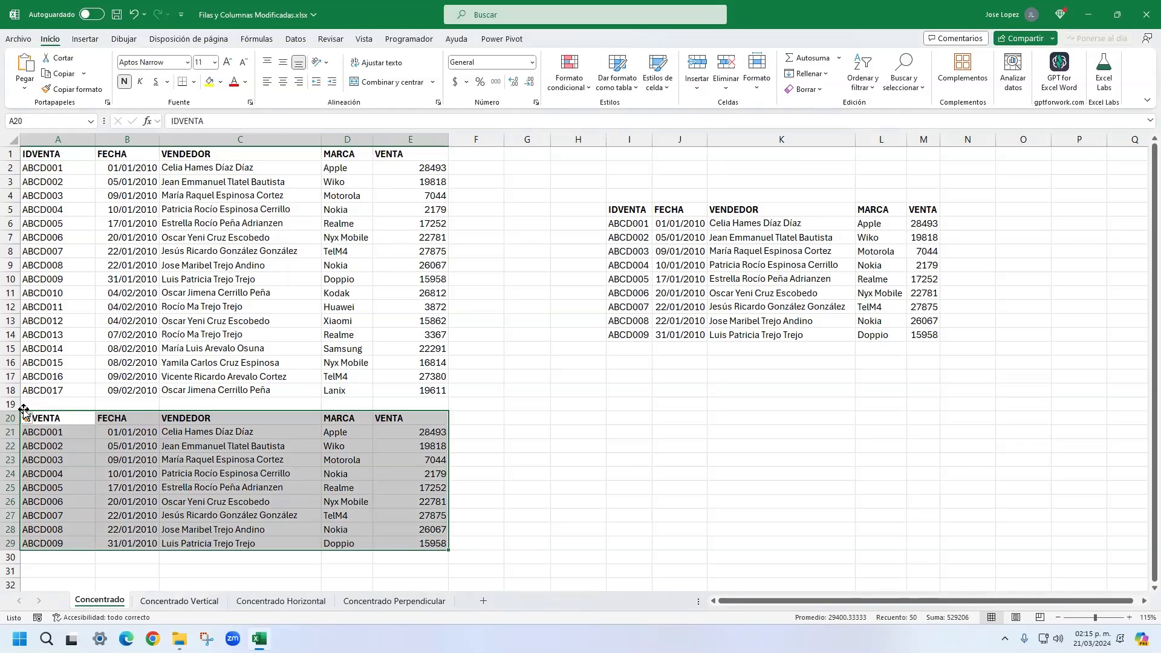
pyautogui.hotkey('ctrl', 'z')
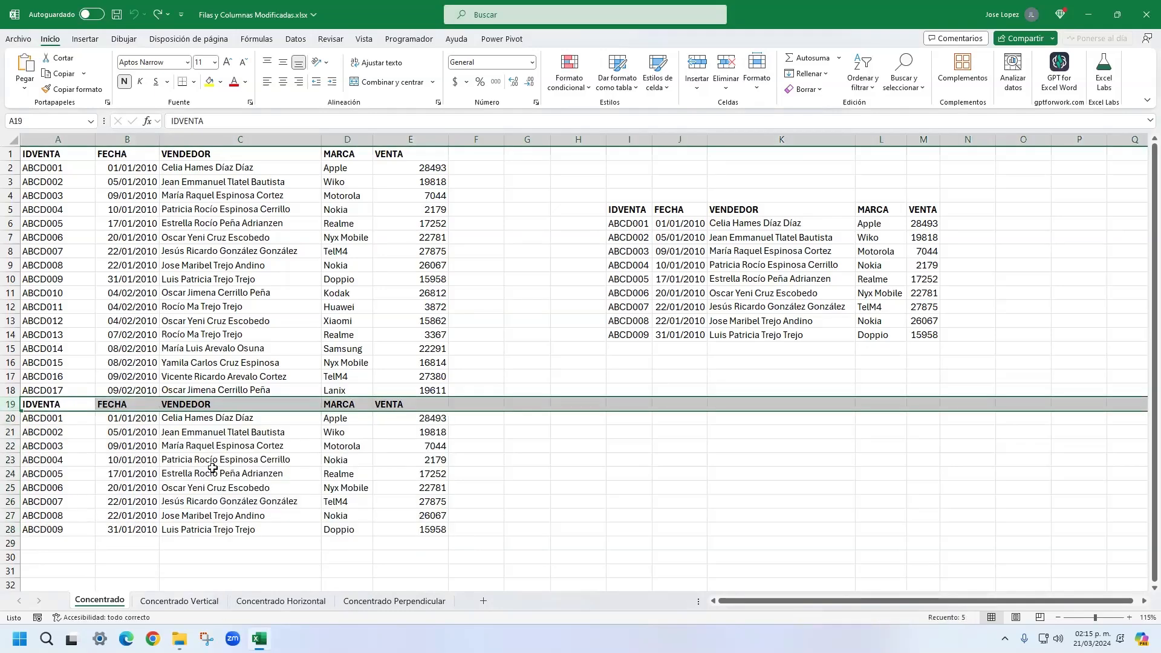
# - Insert a blank row at row 19 to separate the two stacked sales tables
pyautogui.rightClick(9, 404)
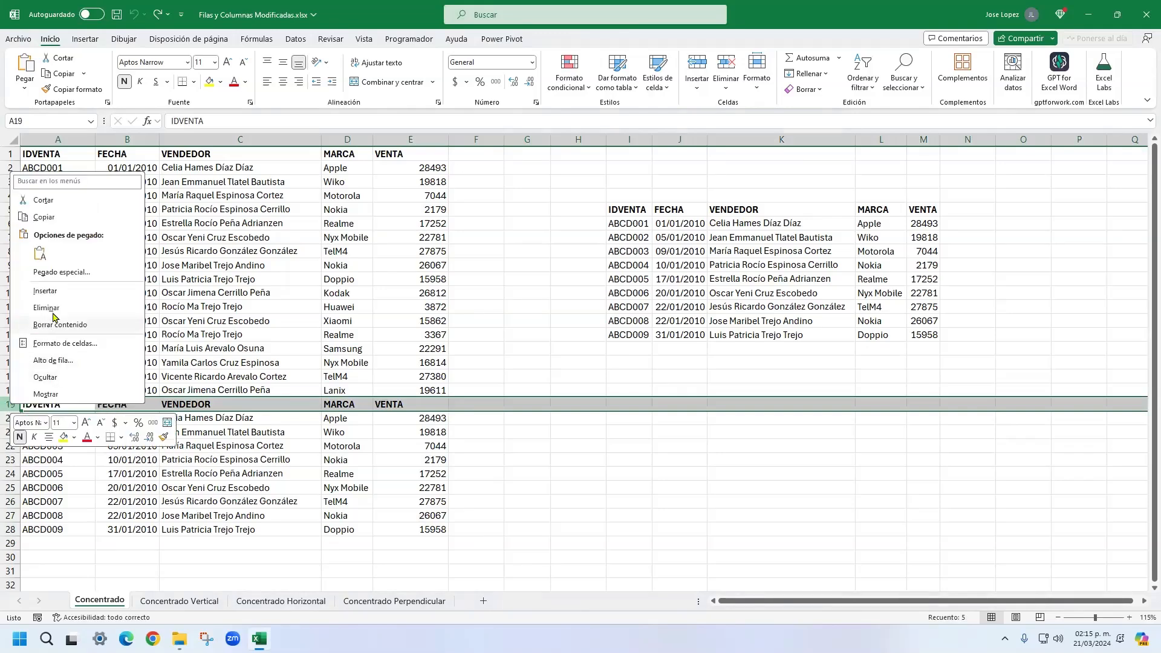
pyautogui.click(64, 291)
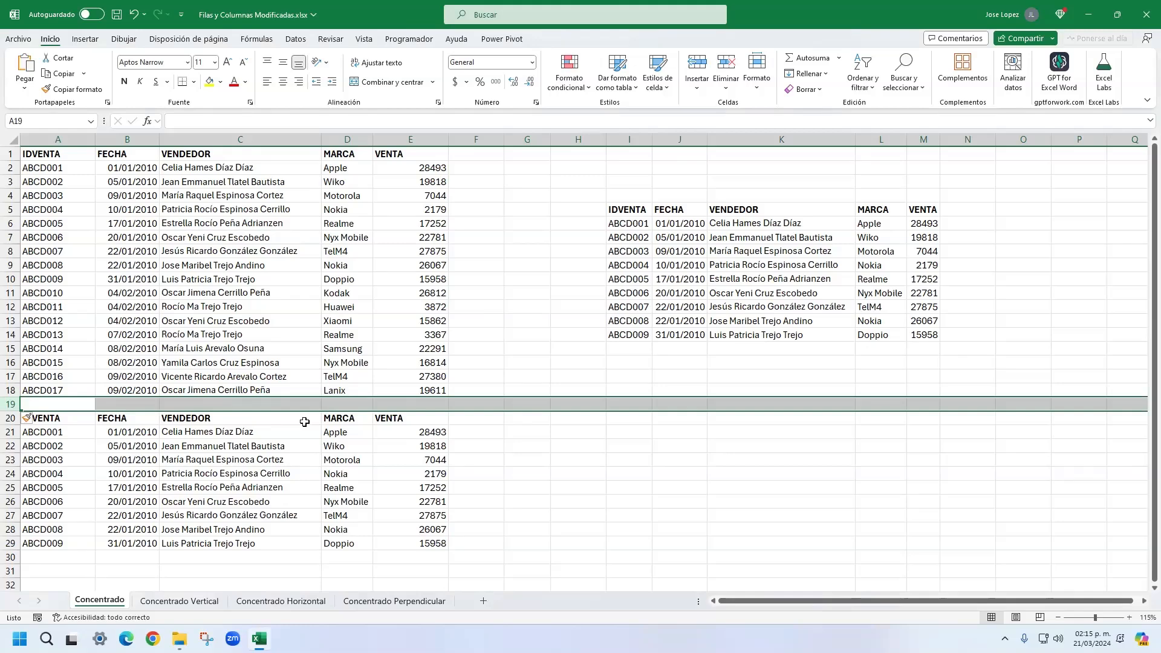
pyautogui.hotkey('ctrl', 'z')
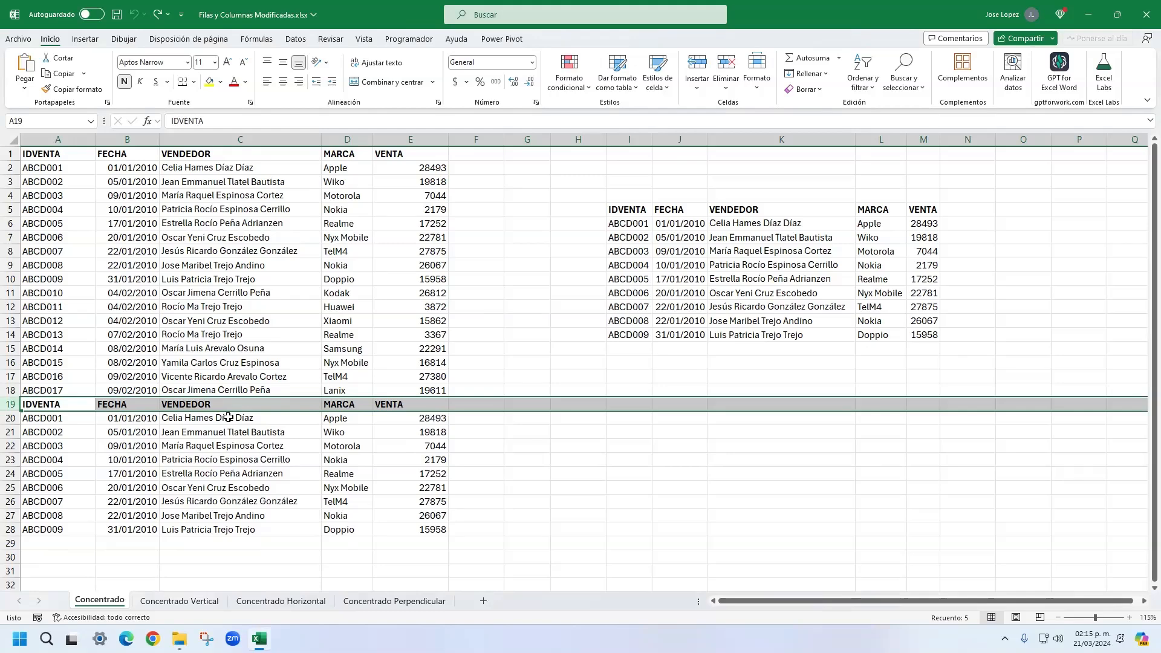
pyautogui.hotkey('ctrl', '+')
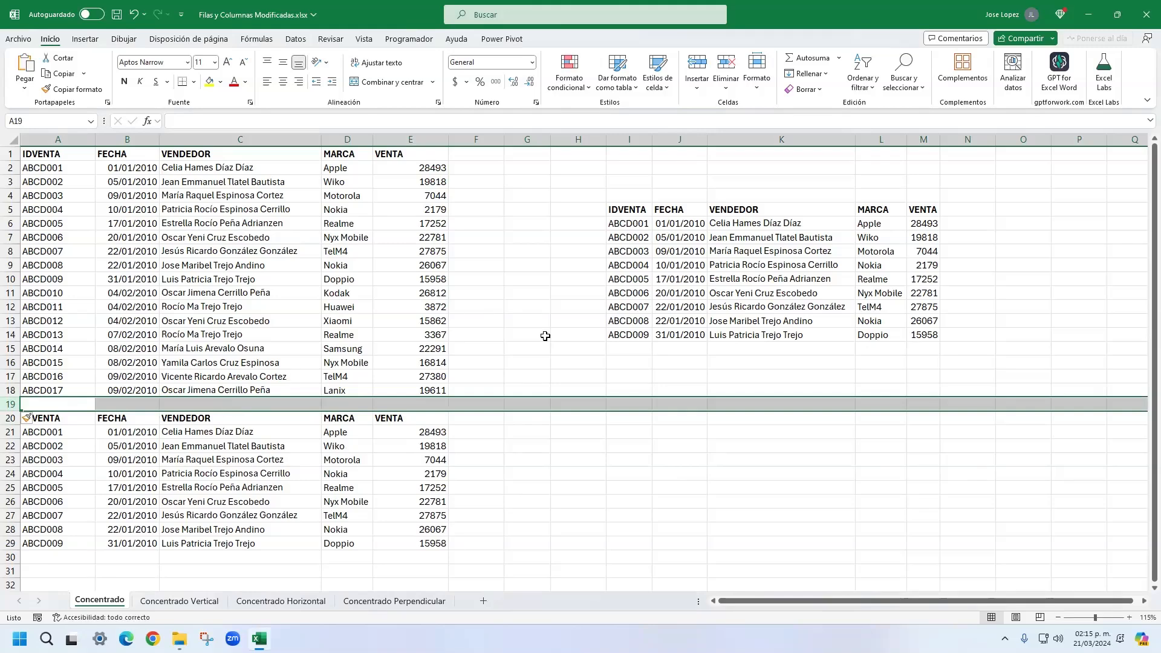
pyautogui.click(680, 334)
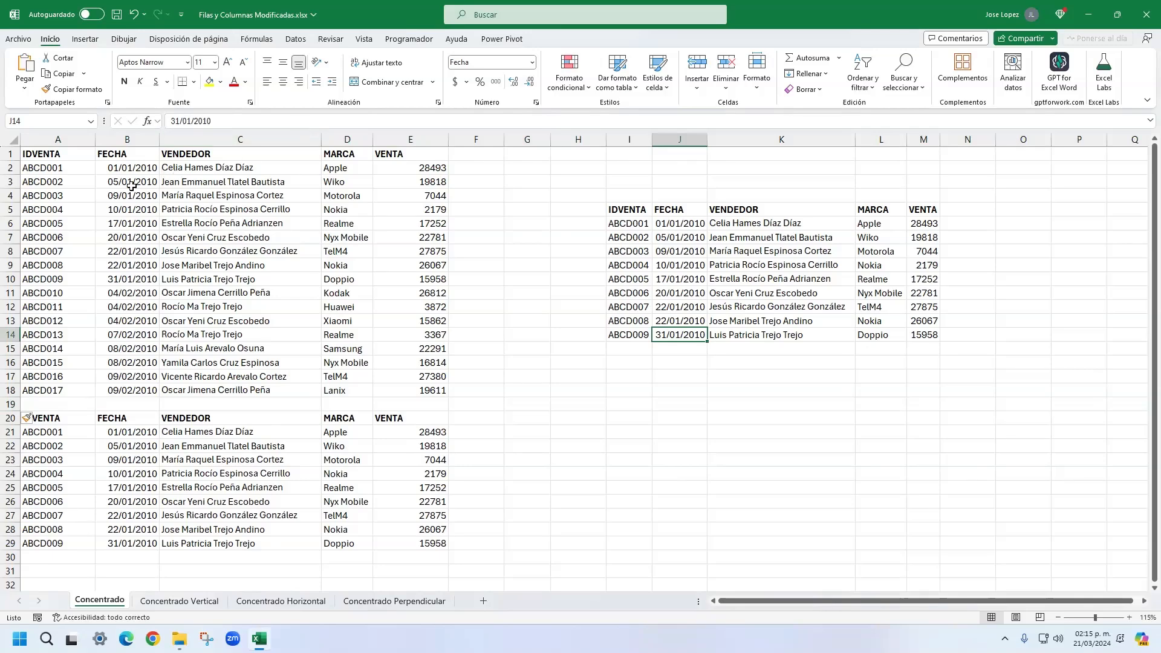
pyautogui.click(135, 136)
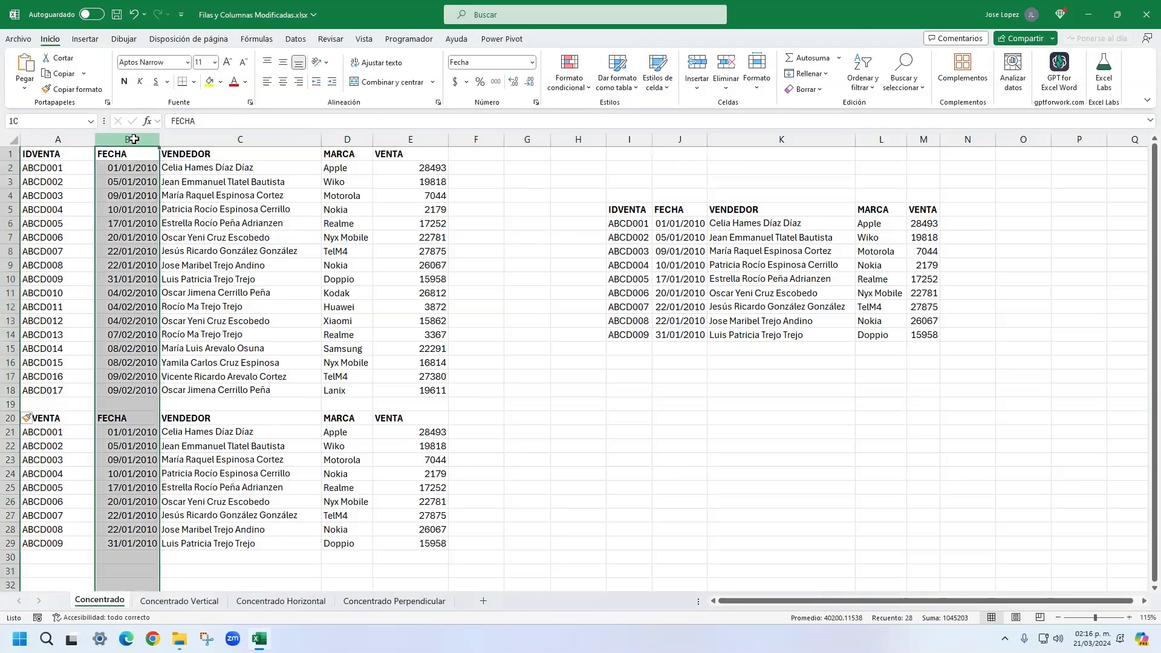
pyautogui.click(181, 136)
pyautogui.click(141, 138)
pyautogui.click(131, 223)
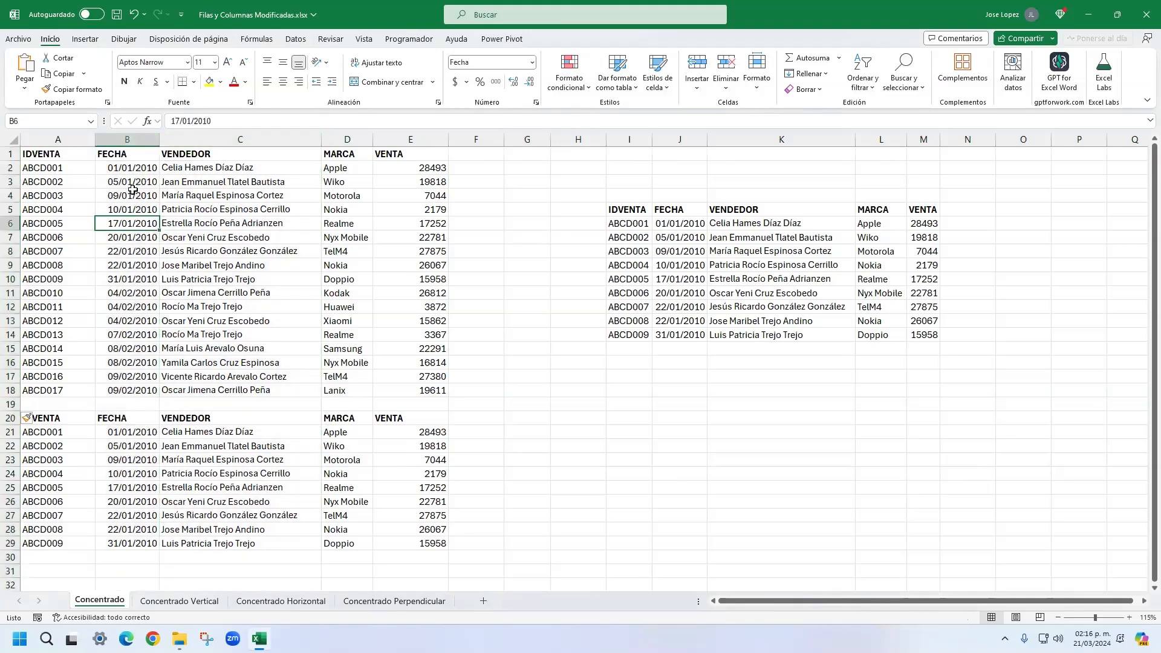
# - Try inserting a blank sheet column before the VENDEDOR column, and undo the insertion
pyautogui.click(243, 139)
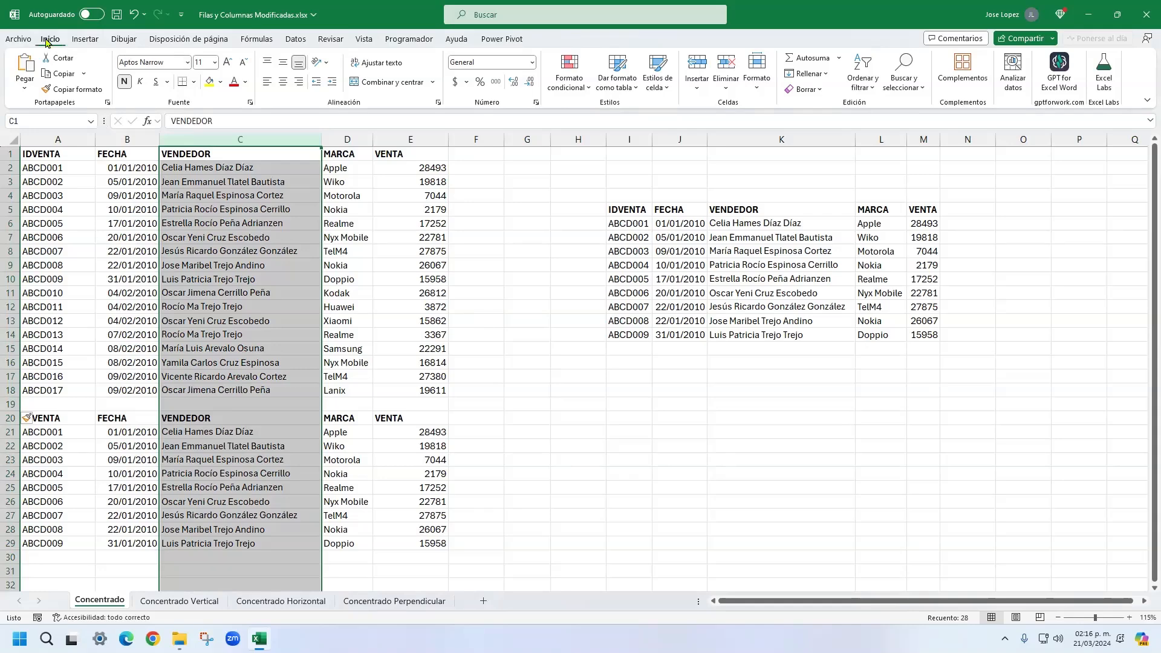
pyautogui.click(697, 91)
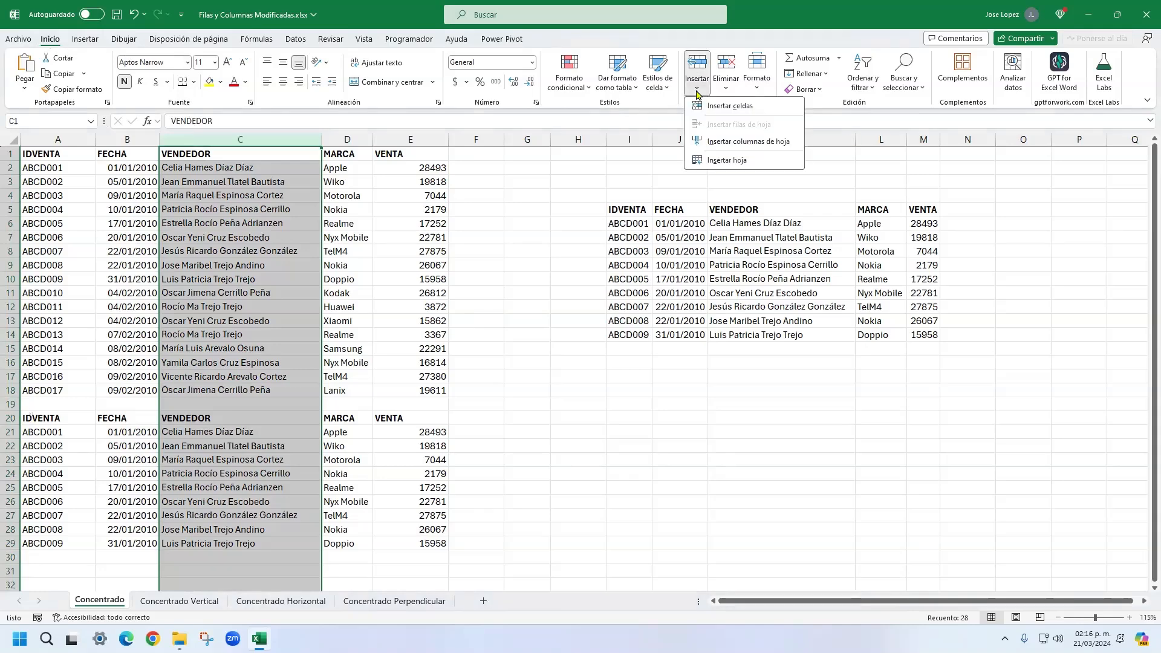
pyautogui.click(751, 148)
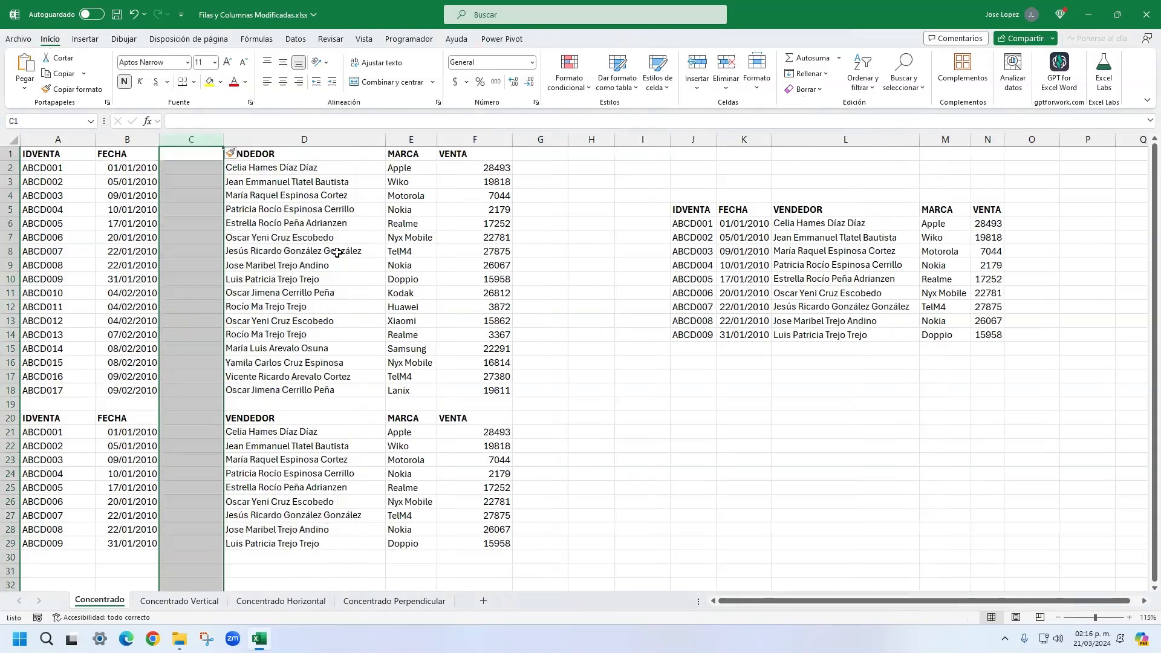
pyautogui.hotkey('ctrl', 'z')
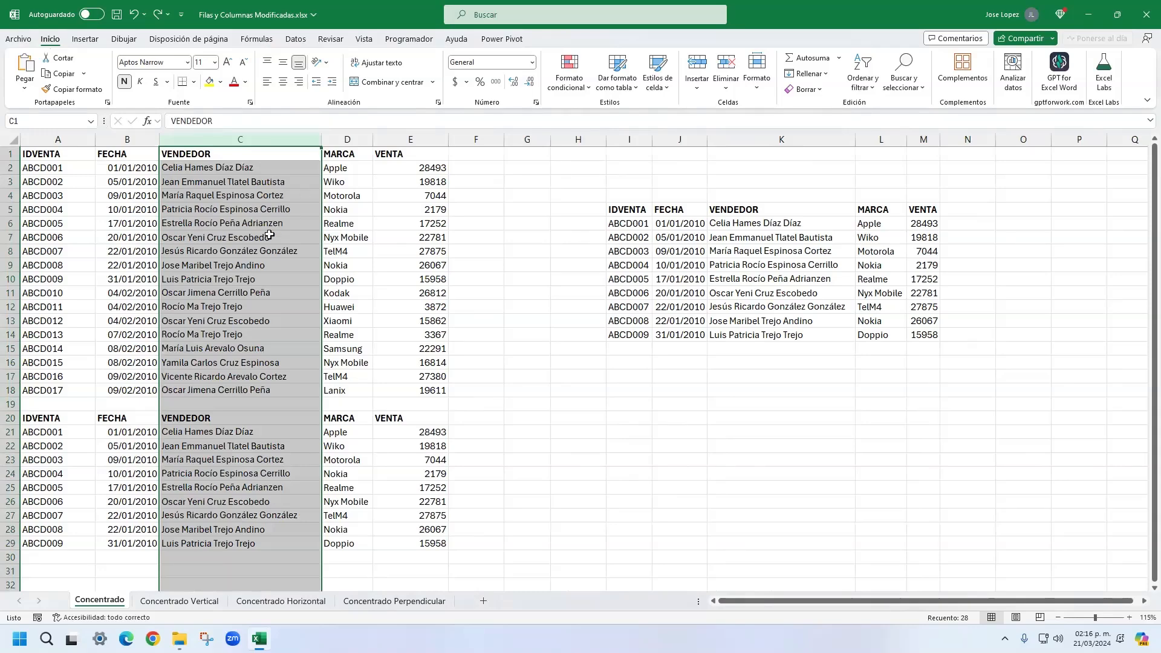
# - Insert a blank column C between the FECHA and VENDEDOR columns
pyautogui.rightClick(261, 134)
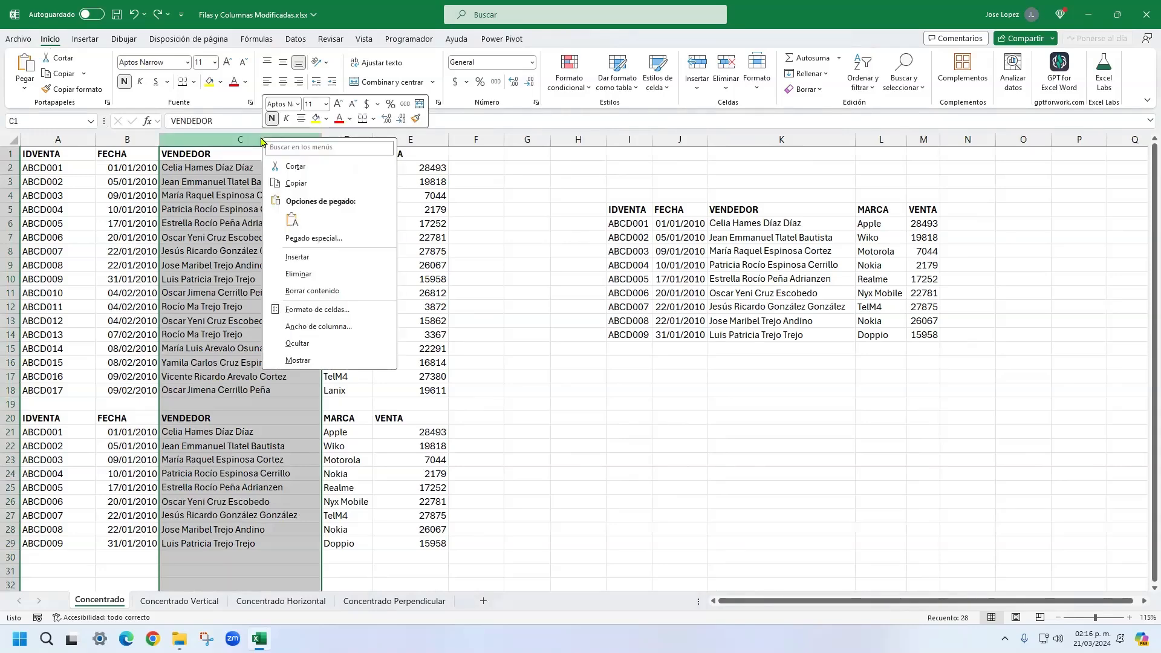
pyautogui.click(330, 267)
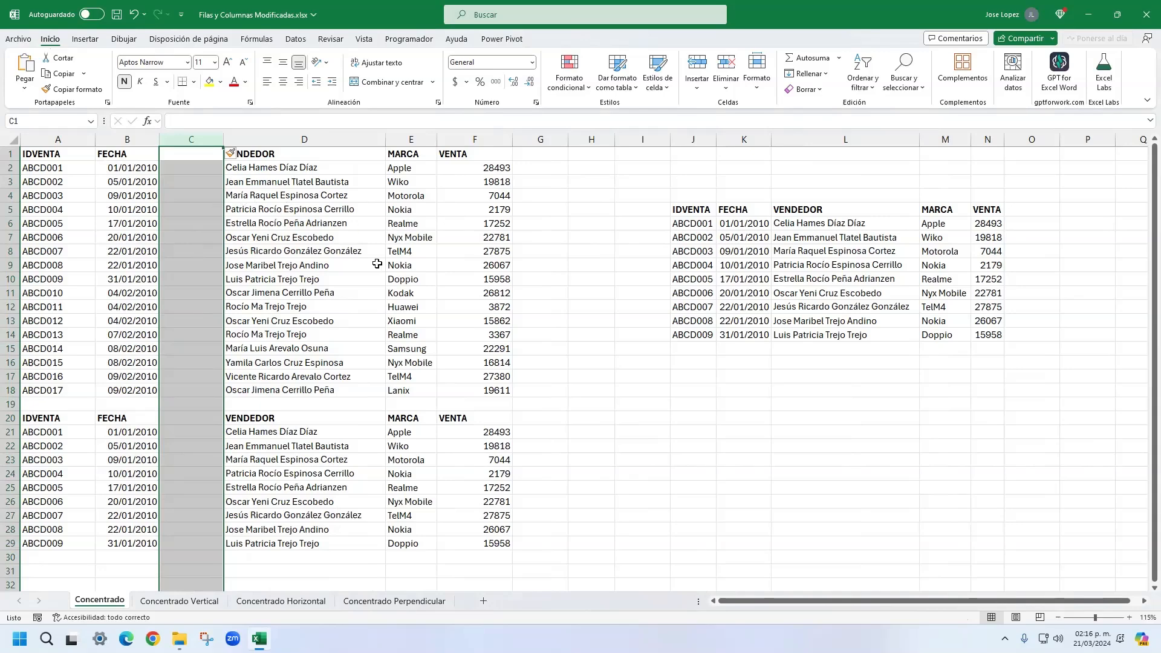
pyautogui.hotkey('ctrl', 'z')
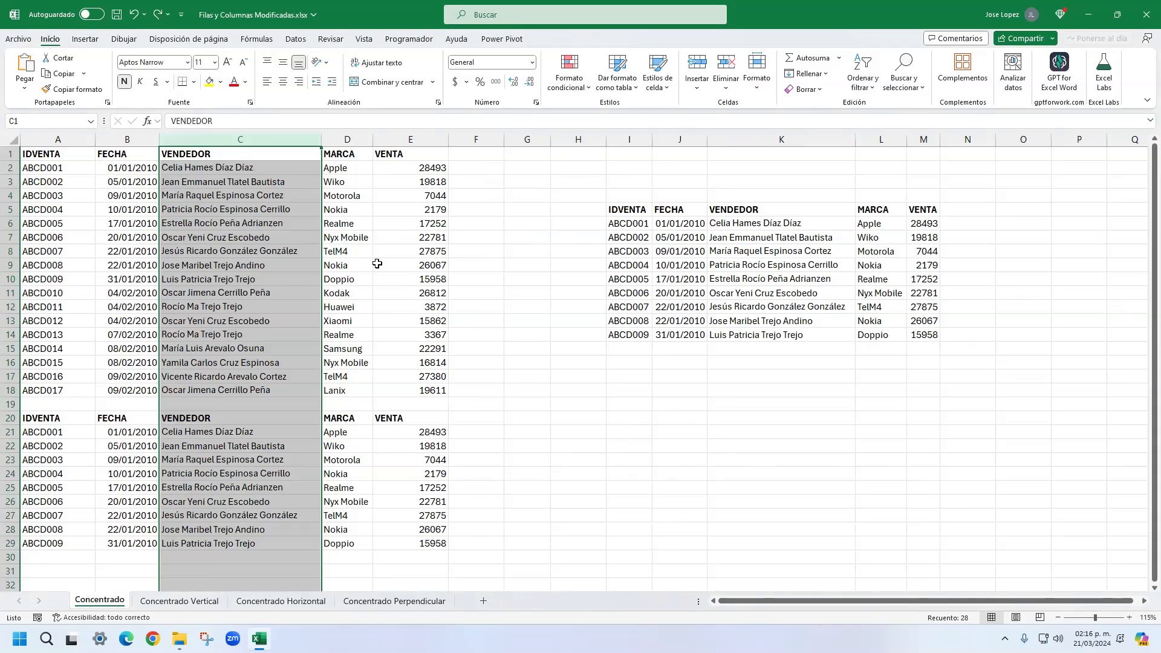
pyautogui.hotkey('ctrl', 'y')
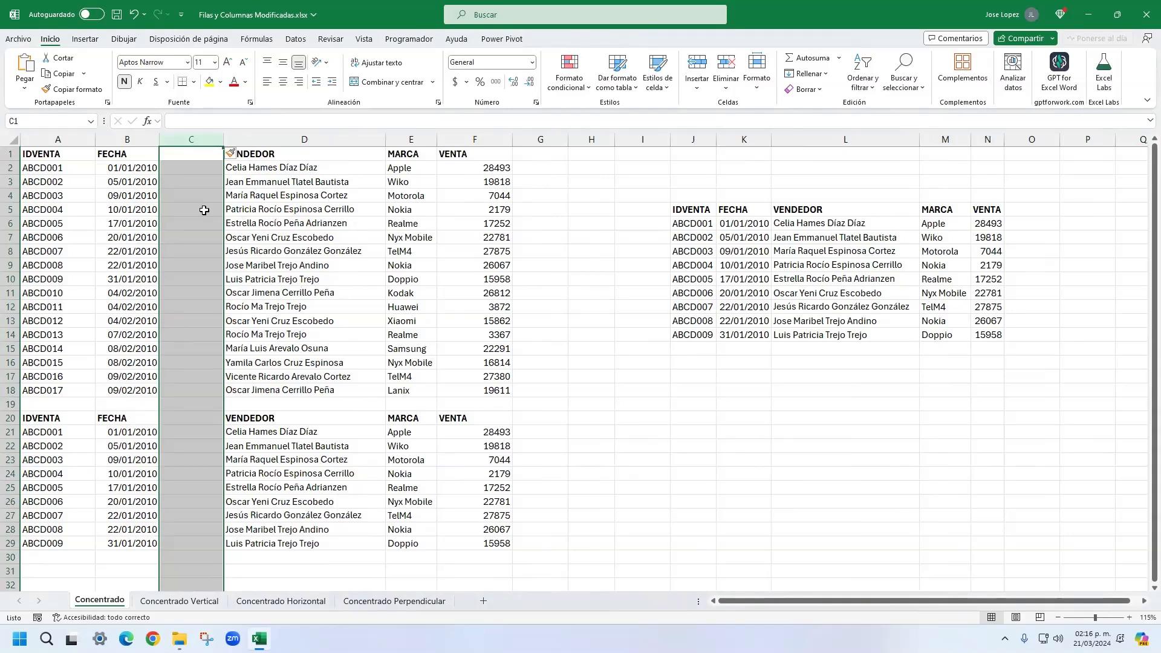
# - Enter the header MES in cell C1 of the blank column
pyautogui.click(193, 156)
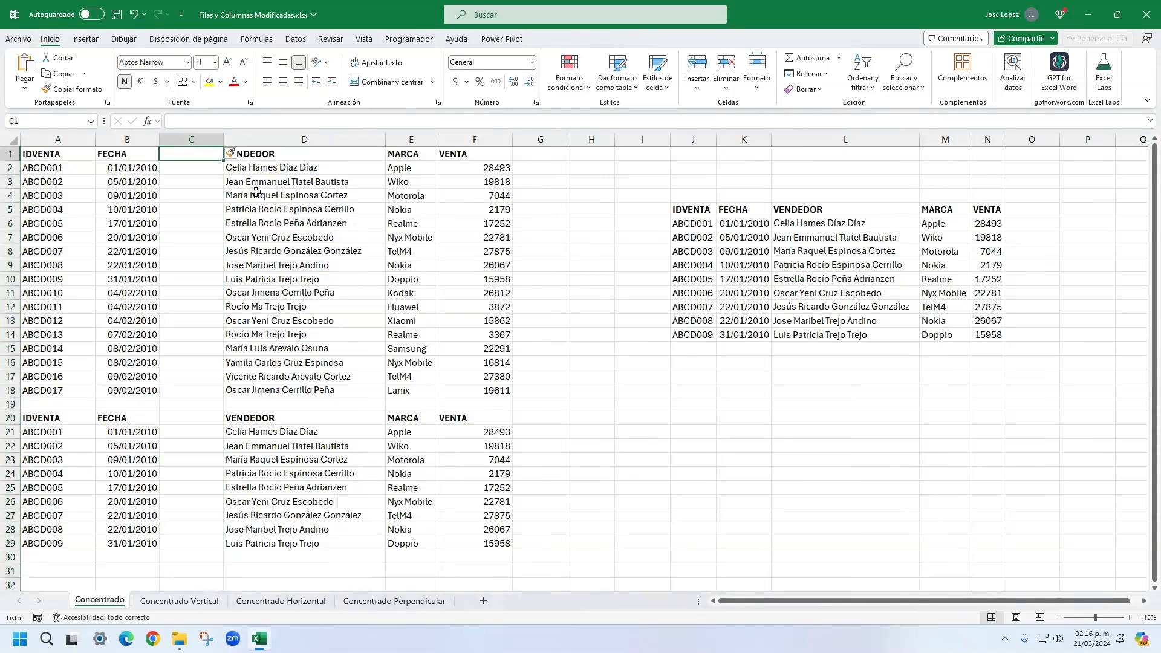
pyautogui.write('MES')
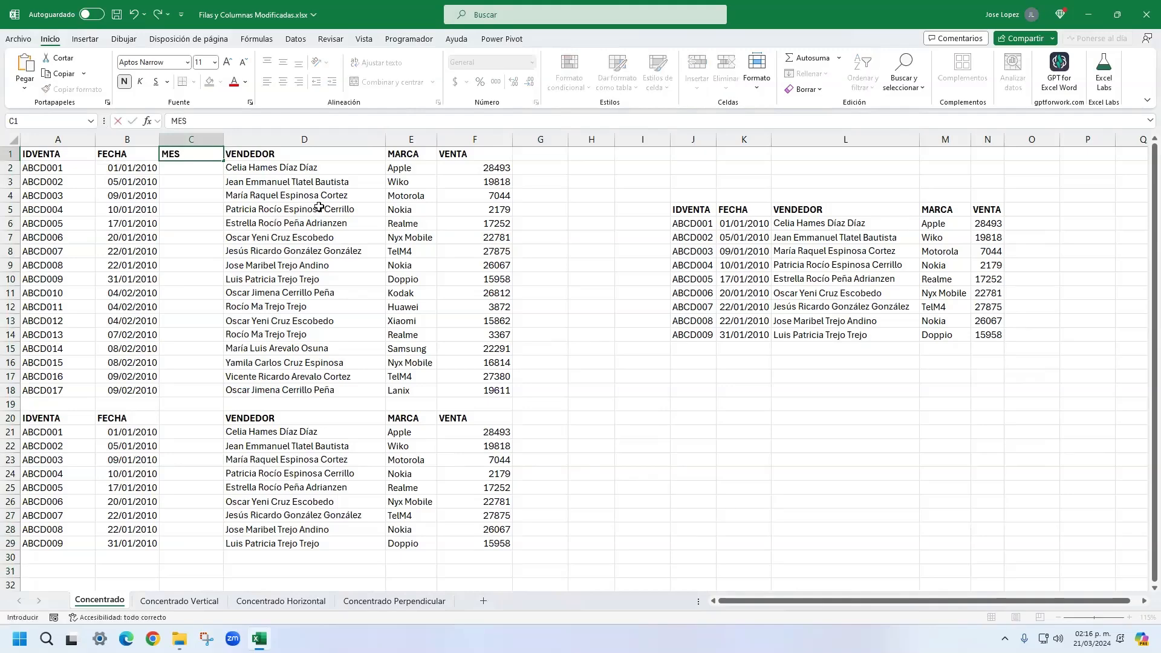
pyautogui.press('Return')
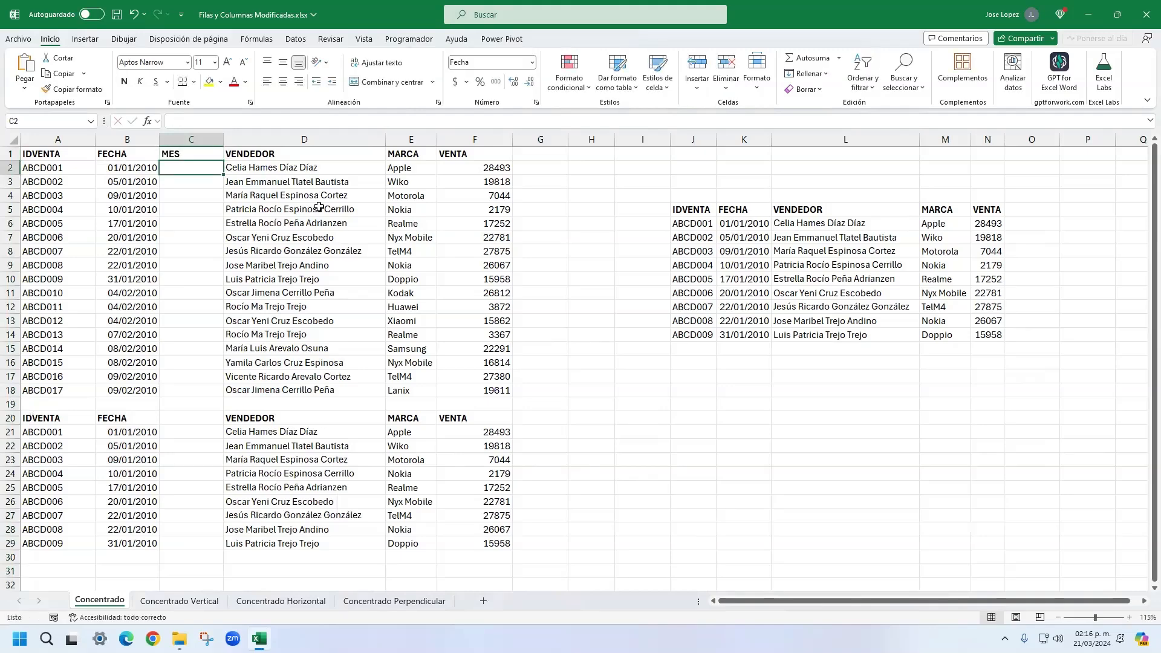
# - Enter the formula =TEXTO(B2,"MMMM") in C2 to extract the month name from the date
pyautogui.write('=TEXTO(')
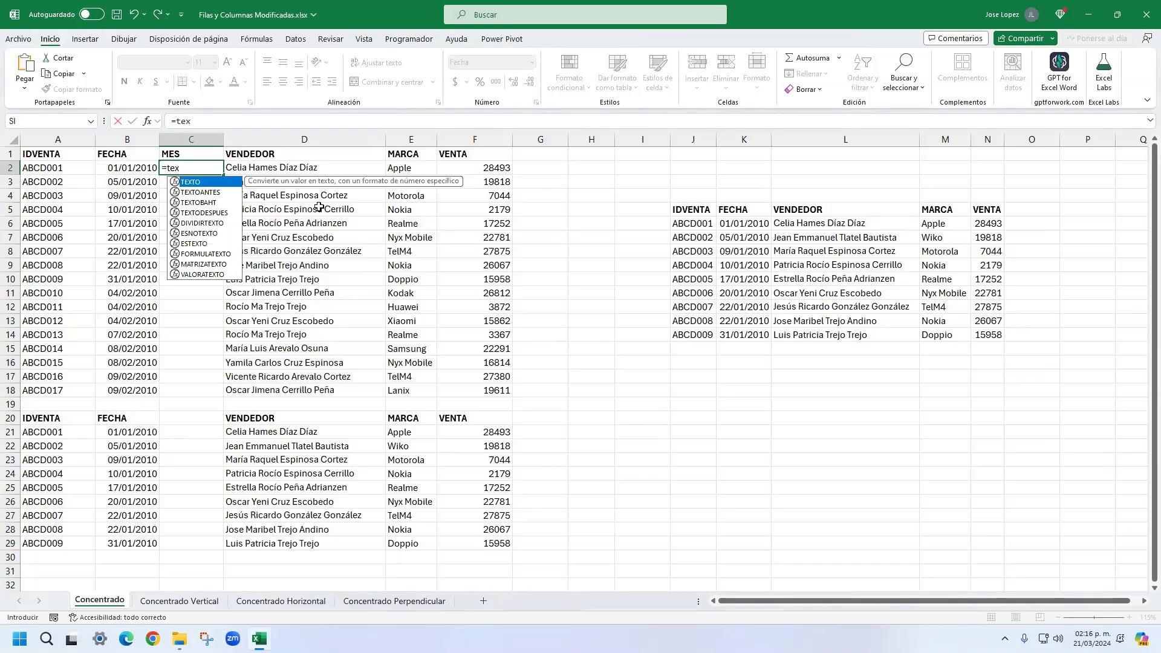
pyautogui.press('Left')
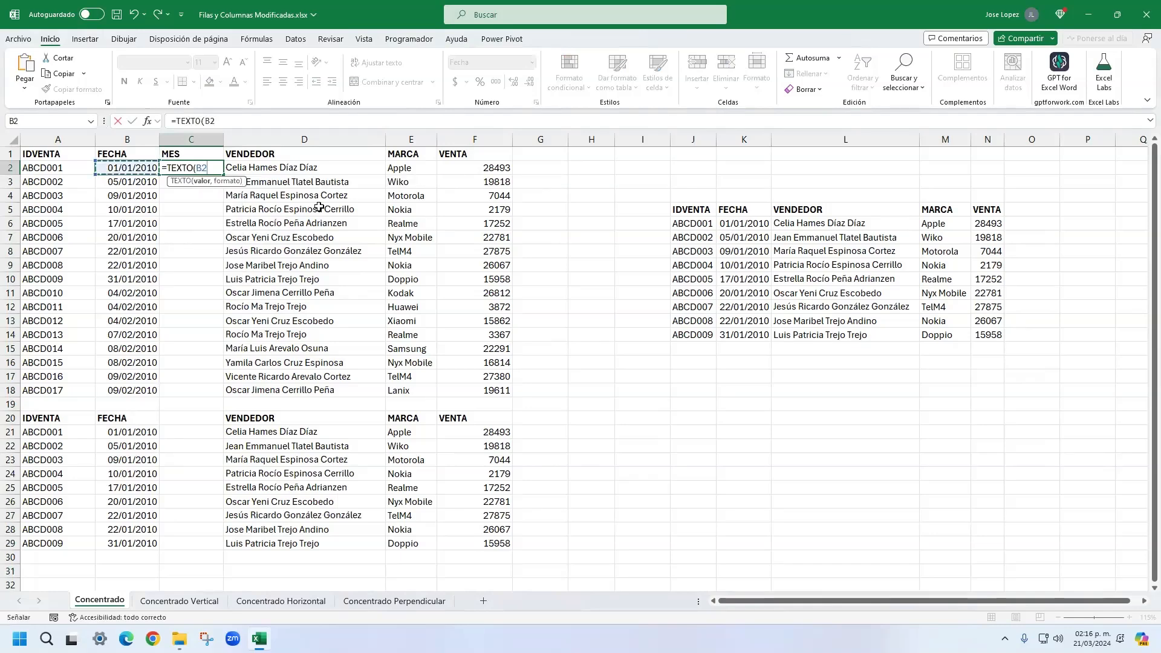
pyautogui.write(',"MMMM')
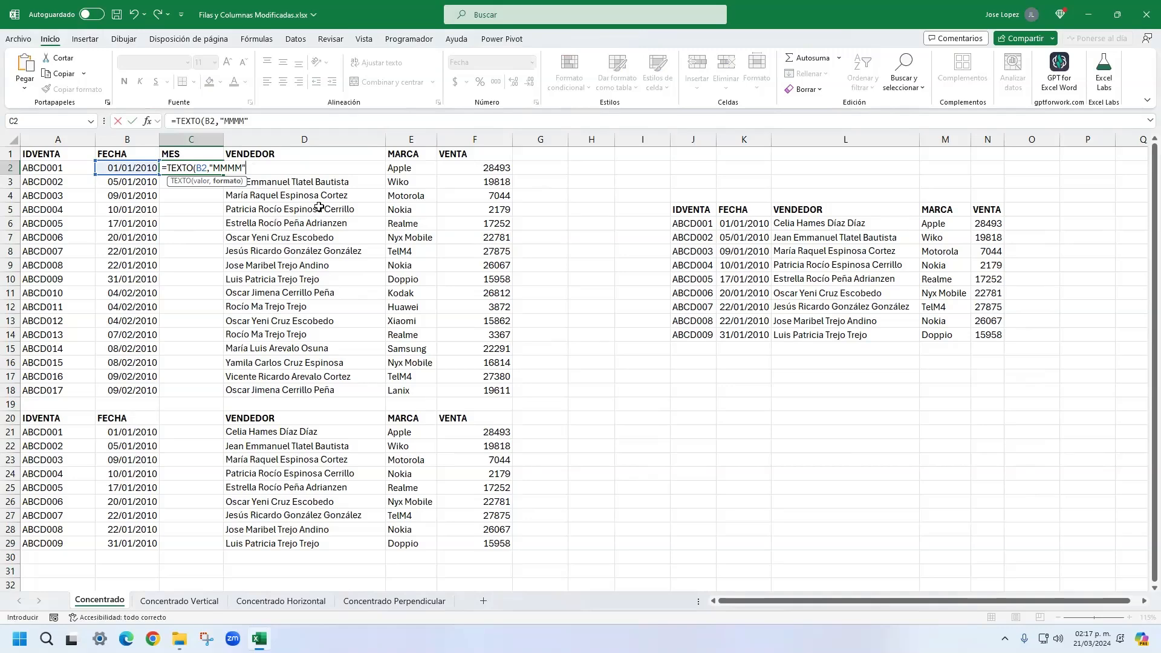
pyautogui.write('")')
pyautogui.hotkey('ctrl', 'Return')
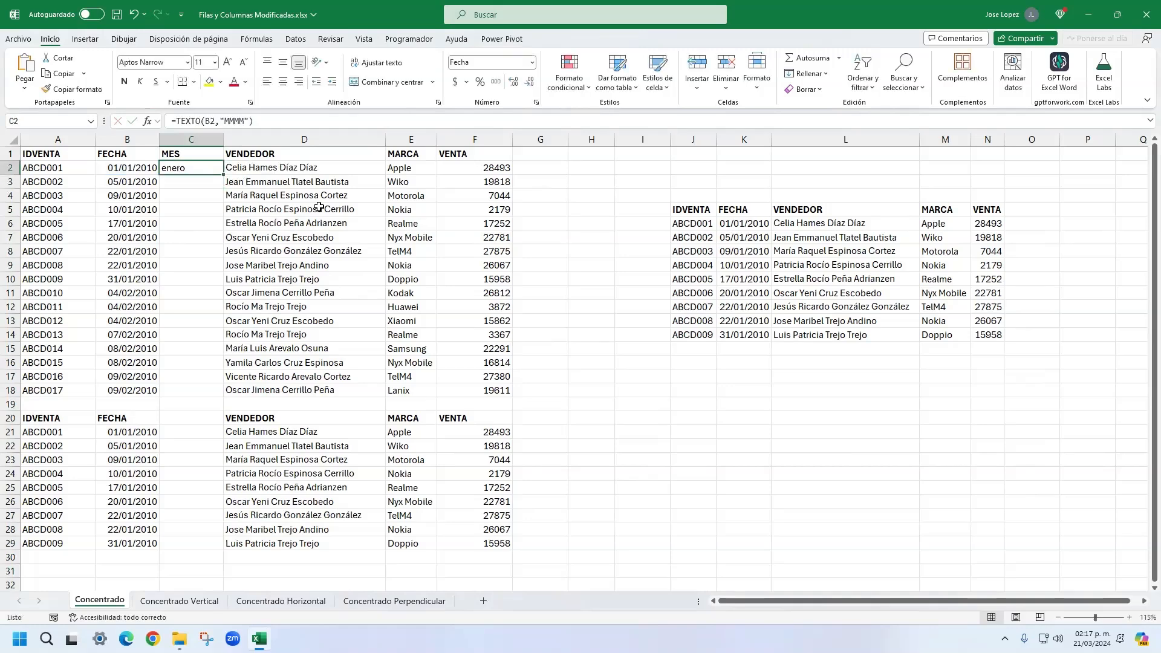
# - Change the format code in C2's formula to lowercase, giving =TEXTO(B2,"mmmm")
pyautogui.doubleClick(193, 169)
pyautogui.click(210, 162)
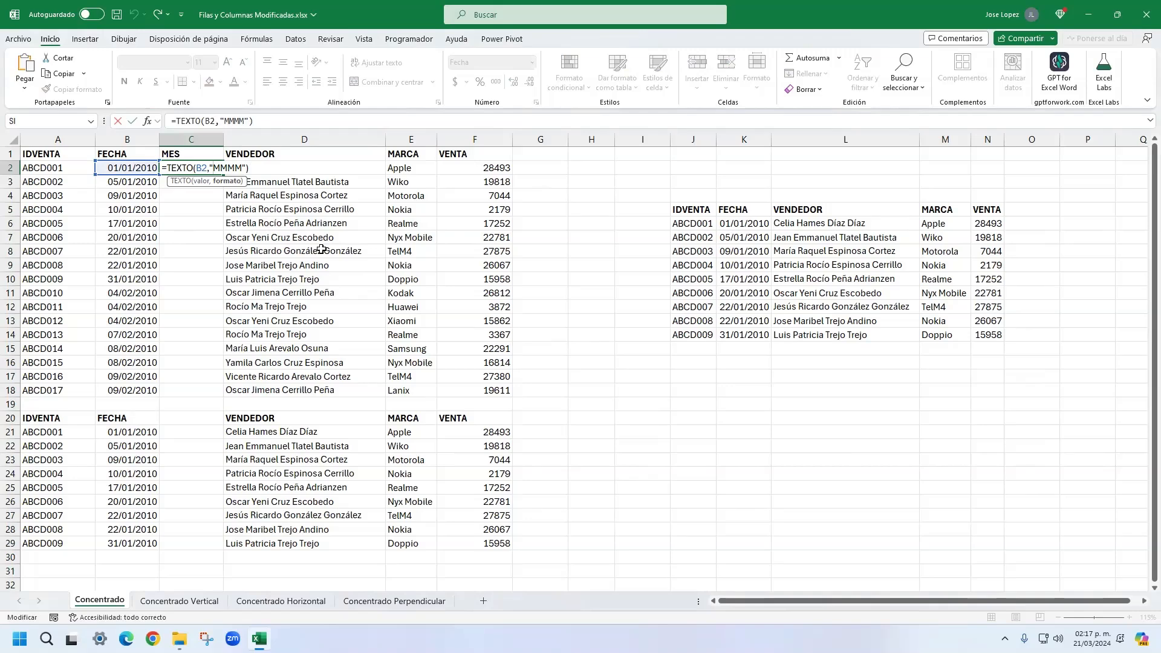
pyautogui.press('BackSpace')
pyautogui.press('BackSpace')
pyautogui.press('BackSpace')
pyautogui.press('BackSpace')
pyautogui.write('mmmm')
pyautogui.hotkey('ctrl', 'Return')
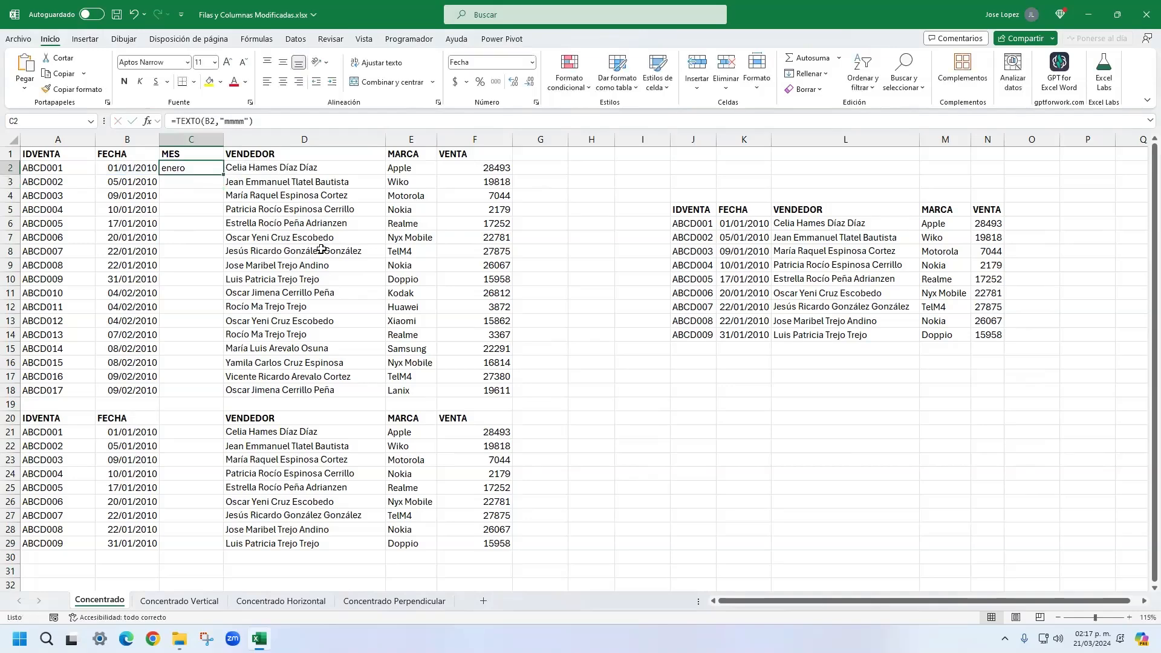
# - Fill the month formula from C2 down the MES column through C21, into the second table
pyautogui.doubleClick(224, 174)
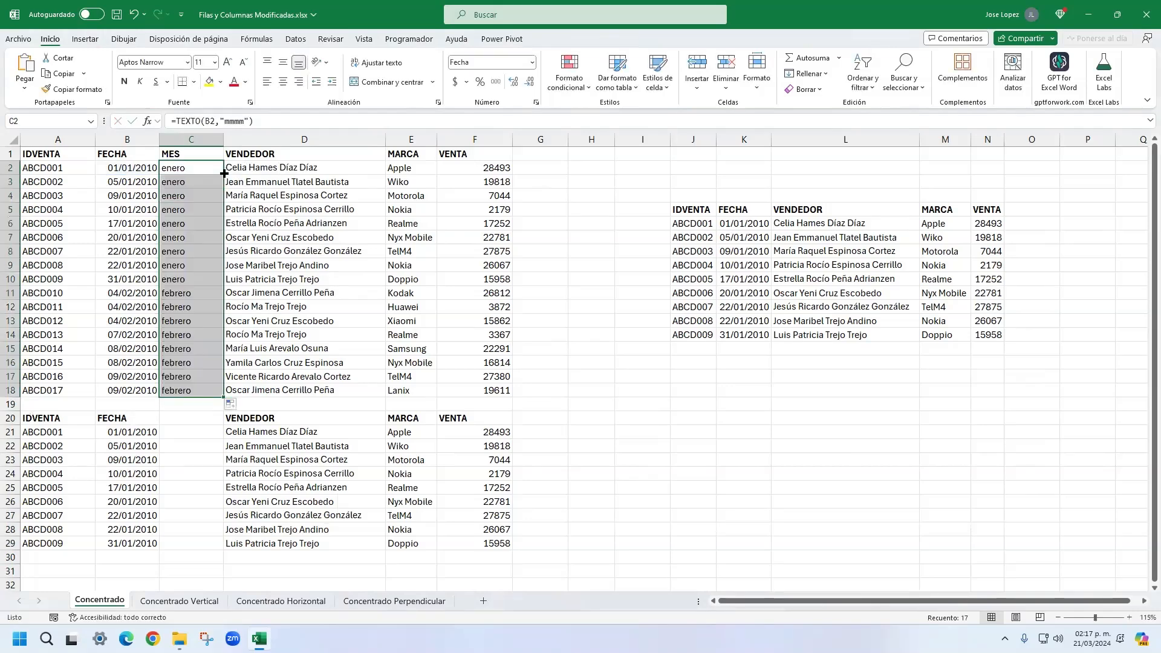
pyautogui.hotkey('ctrl', 'z')
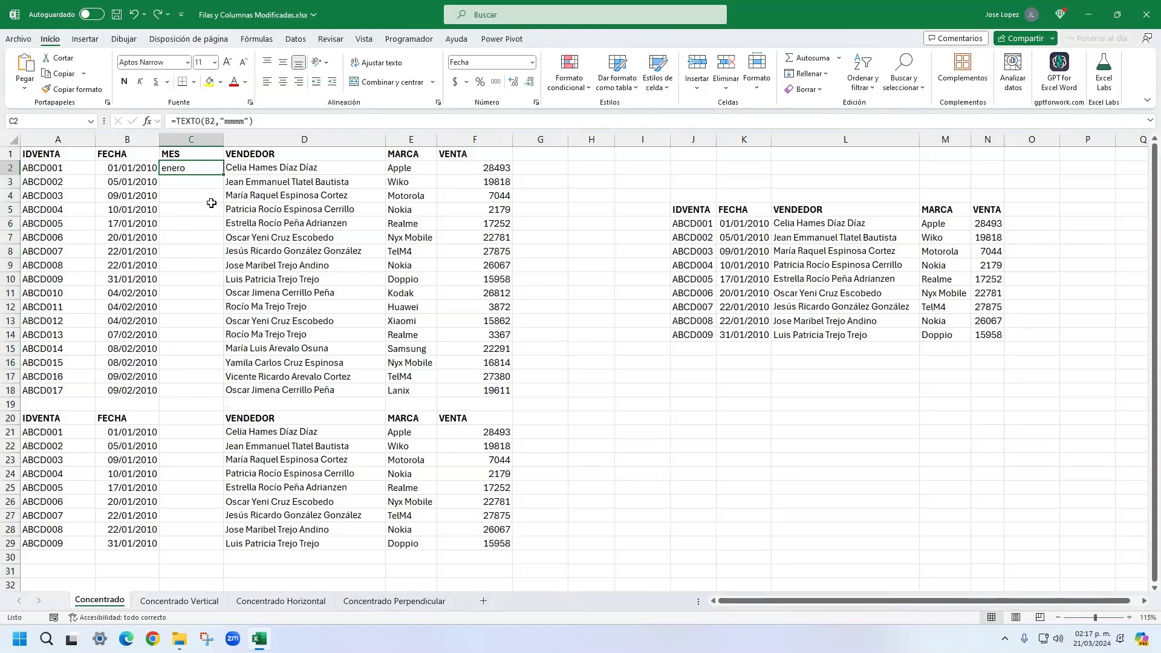
pyautogui.doubleClick(222, 175)
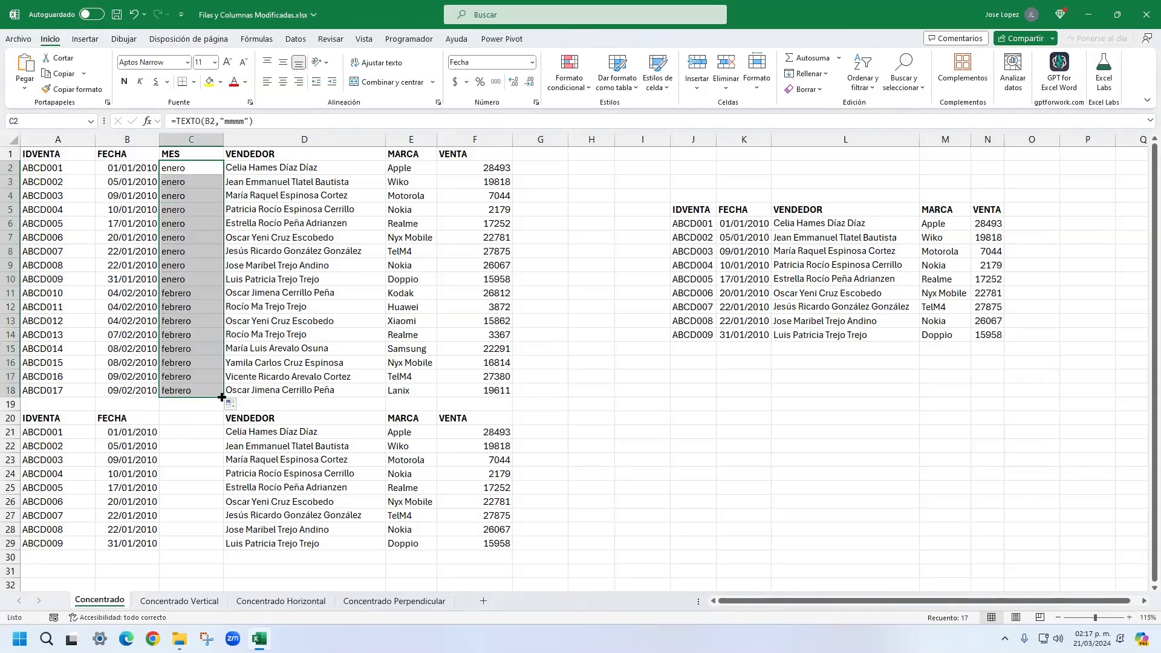
pyautogui.moveTo(222, 398); pyautogui.dragTo(197, 418)
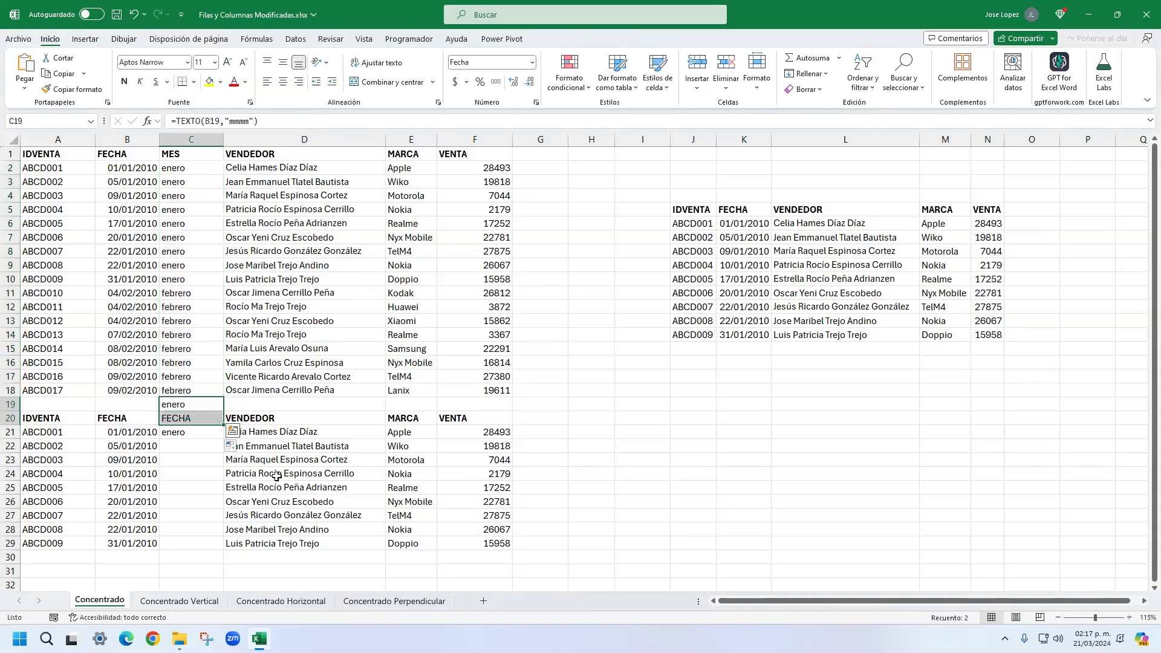
# - Clear the misplaced formulas in C19:C20 and fill the month formula from C21 down to C29 in the second table
pyautogui.press('Delete')
pyautogui.press('Down')
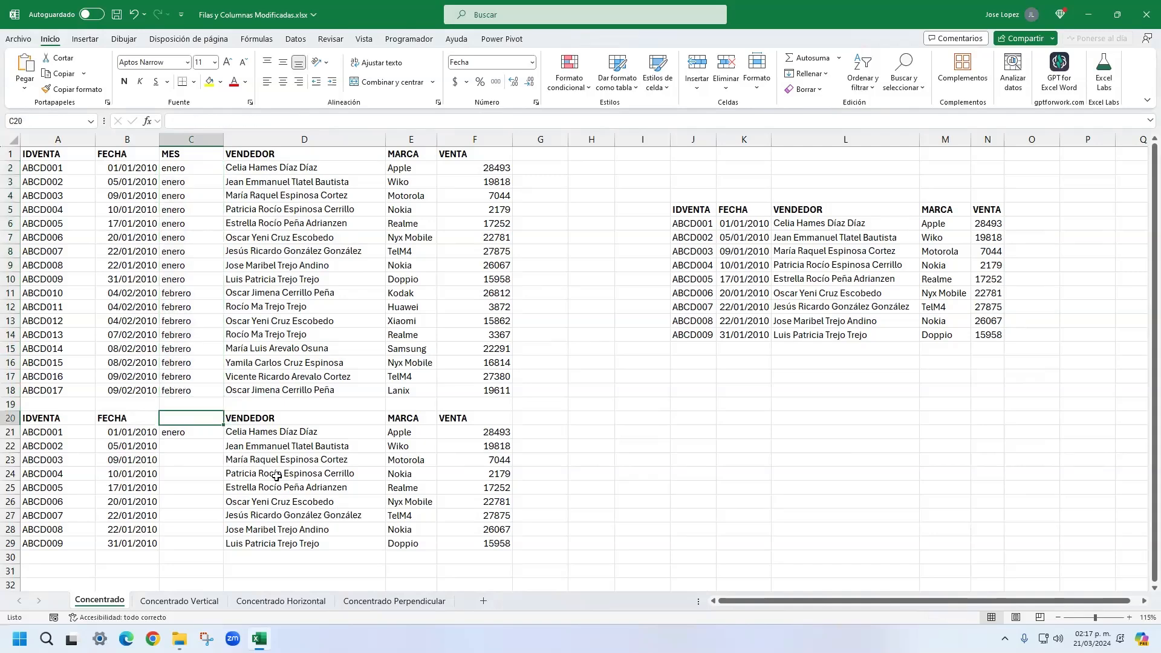
pyautogui.click(211, 435)
pyautogui.doubleClick(221, 437)
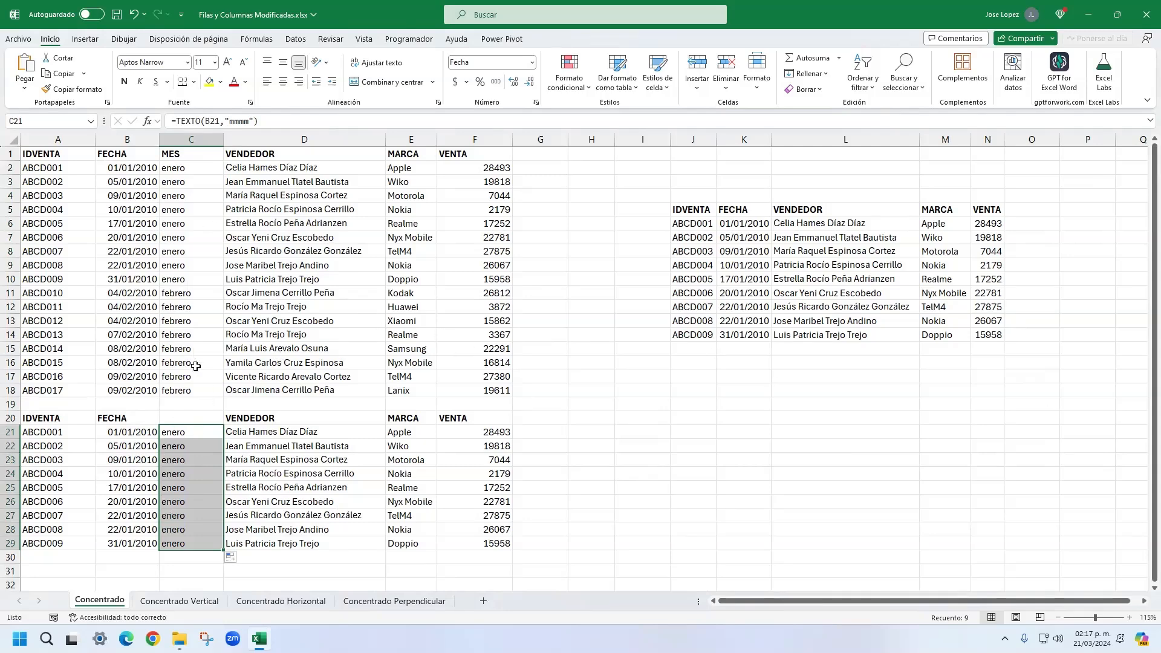
# - Try deleting the entire MES column C from the sheet and undo the deletion
pyautogui.click(198, 138)
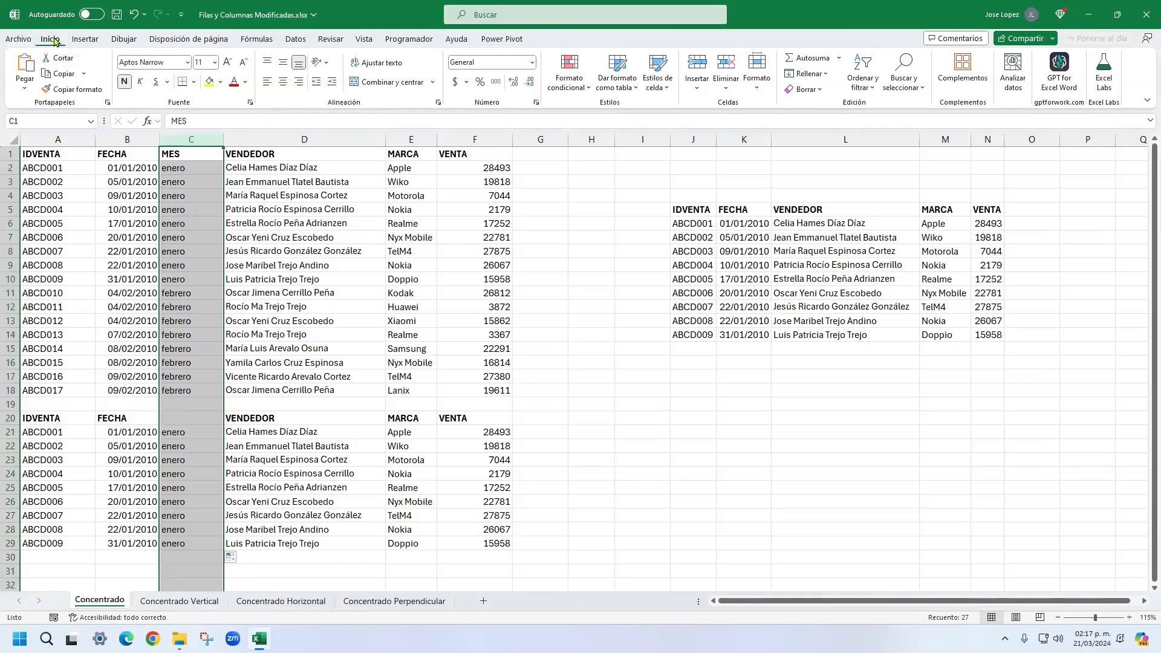
pyautogui.click(724, 90)
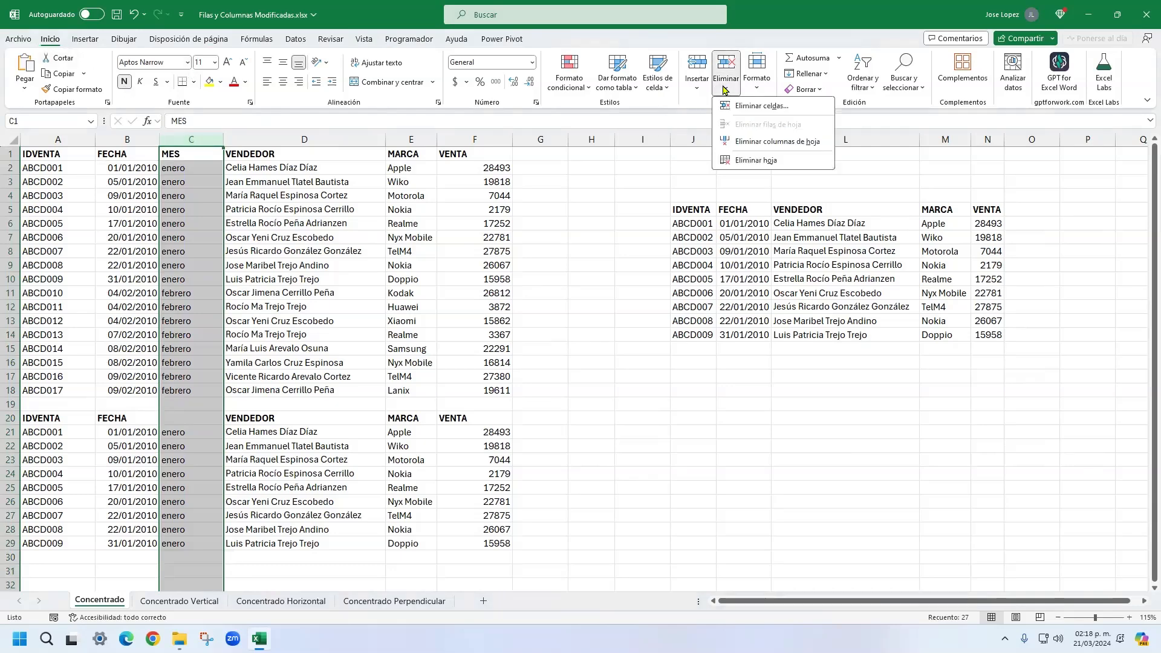
pyautogui.click(778, 143)
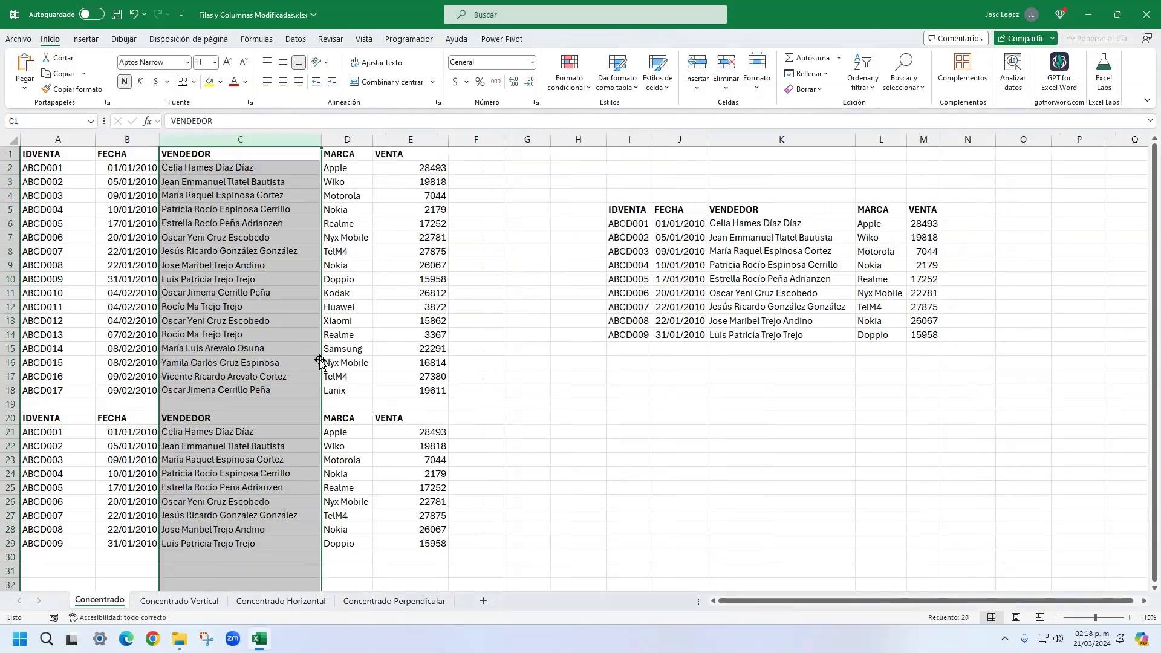
pyautogui.hotkey('ctrl', 'z')
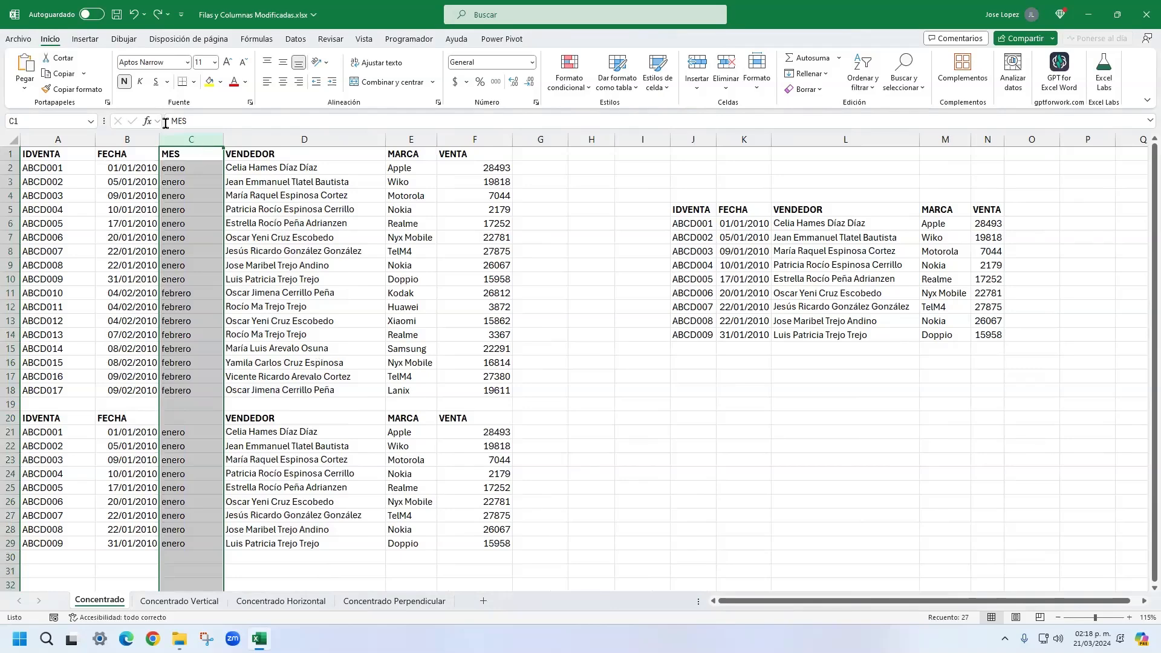
# - Delete the MES column C, undoing and repeating the deletion once
pyautogui.rightClick(200, 141)
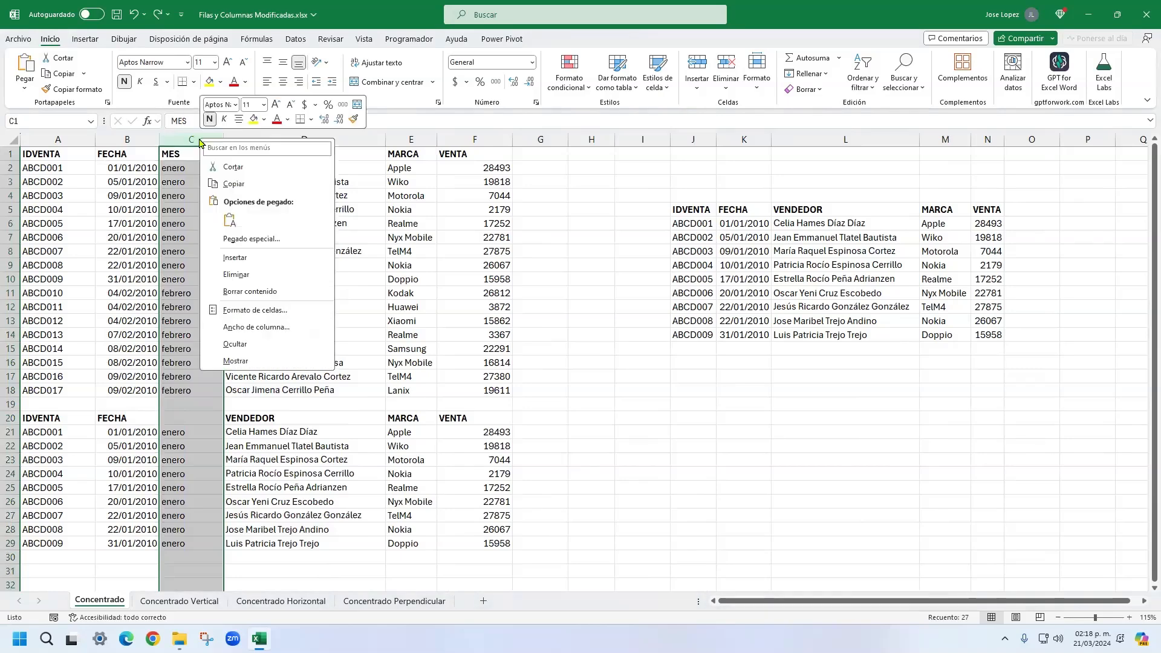
pyautogui.click(247, 275)
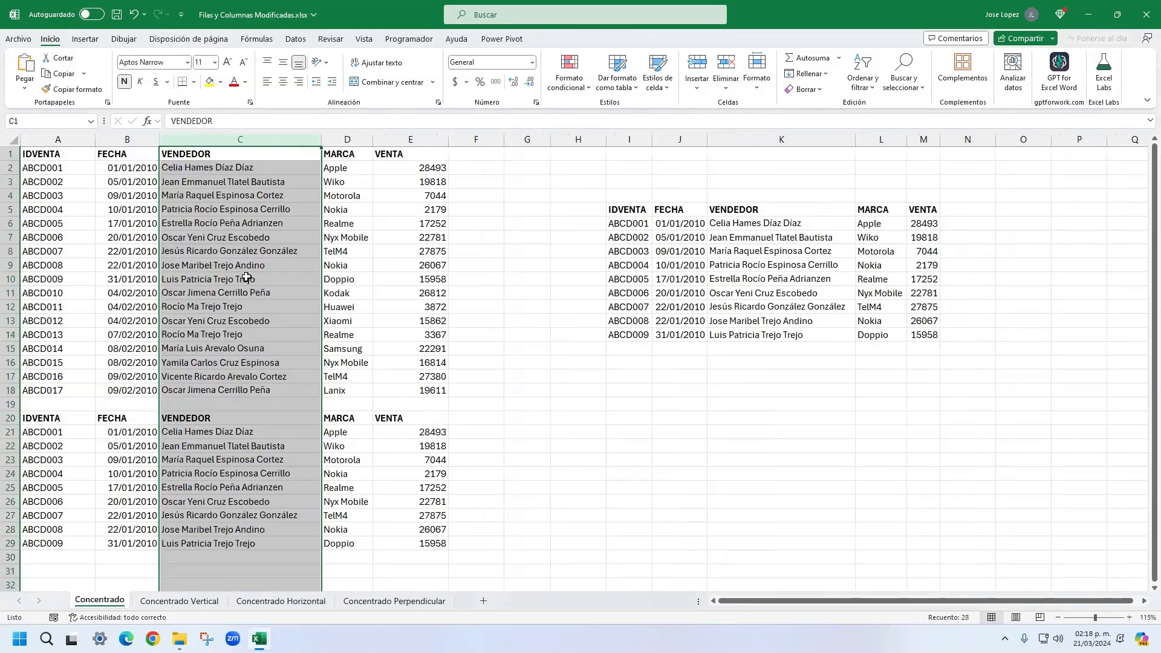
pyautogui.hotkey('ctrl', 'z')
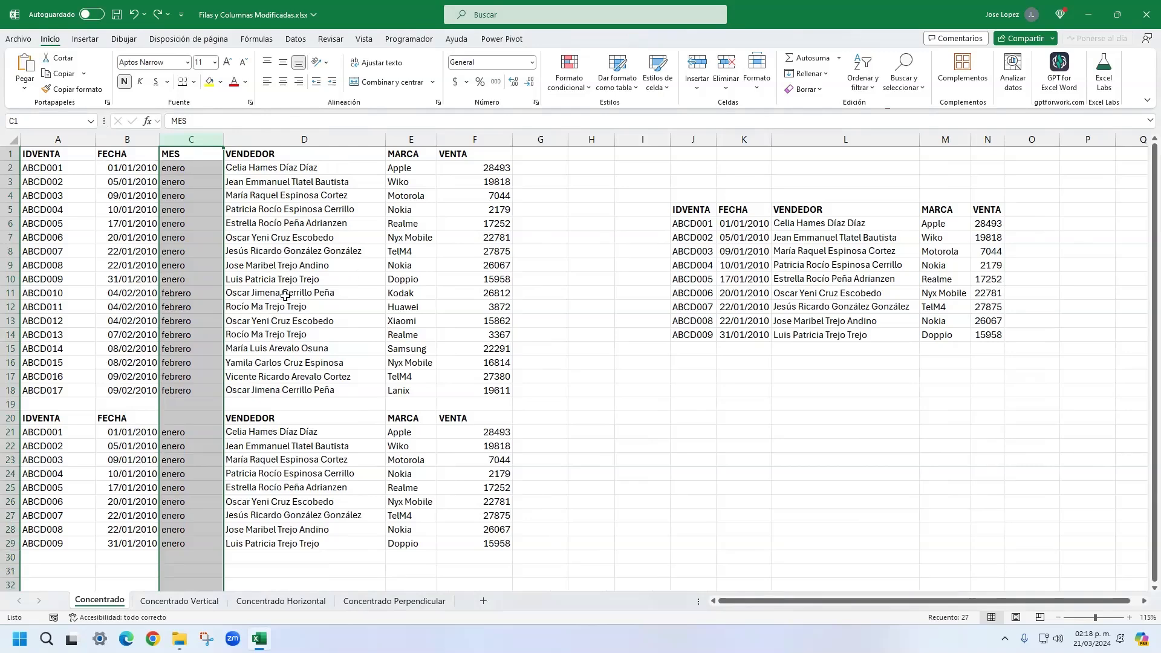
pyautogui.hotkey('ctrl', '-')
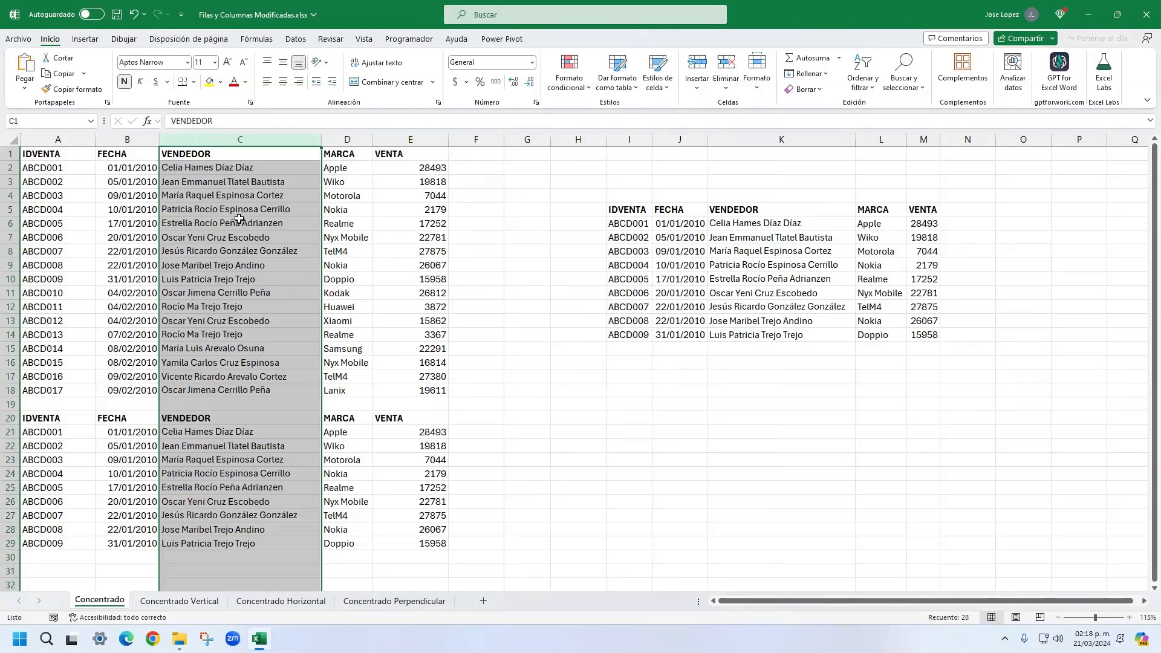
# - Try two ways of deleting blank row 19 between the stacked tables, undoing each deletion
pyautogui.click(12, 403)
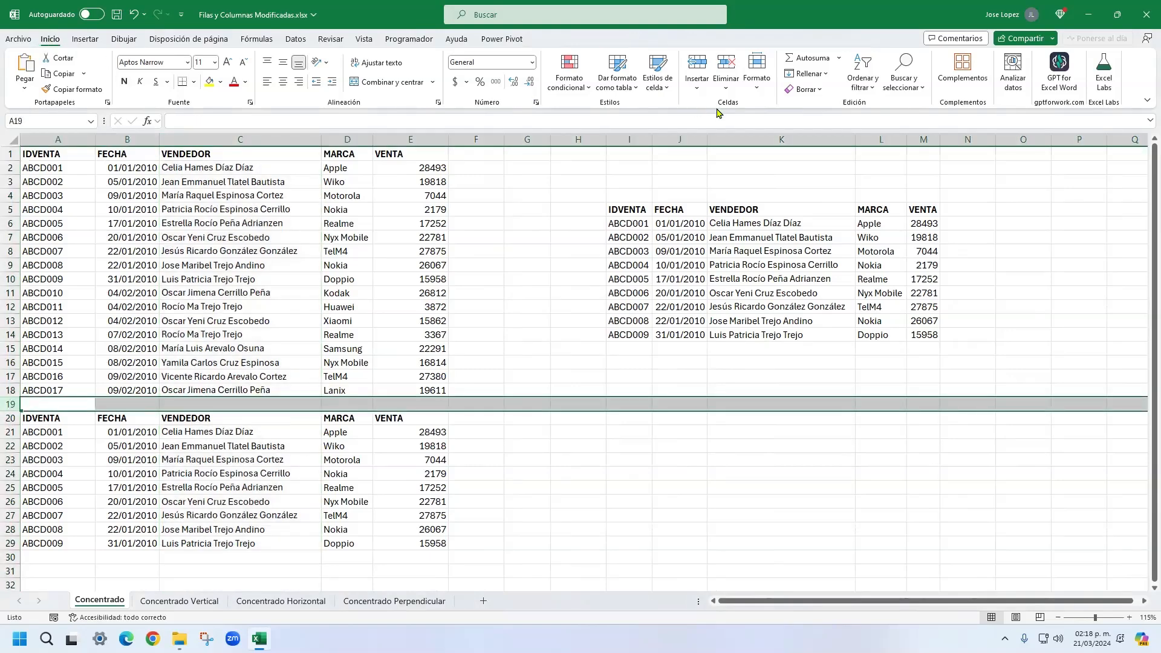
pyautogui.click(726, 91)
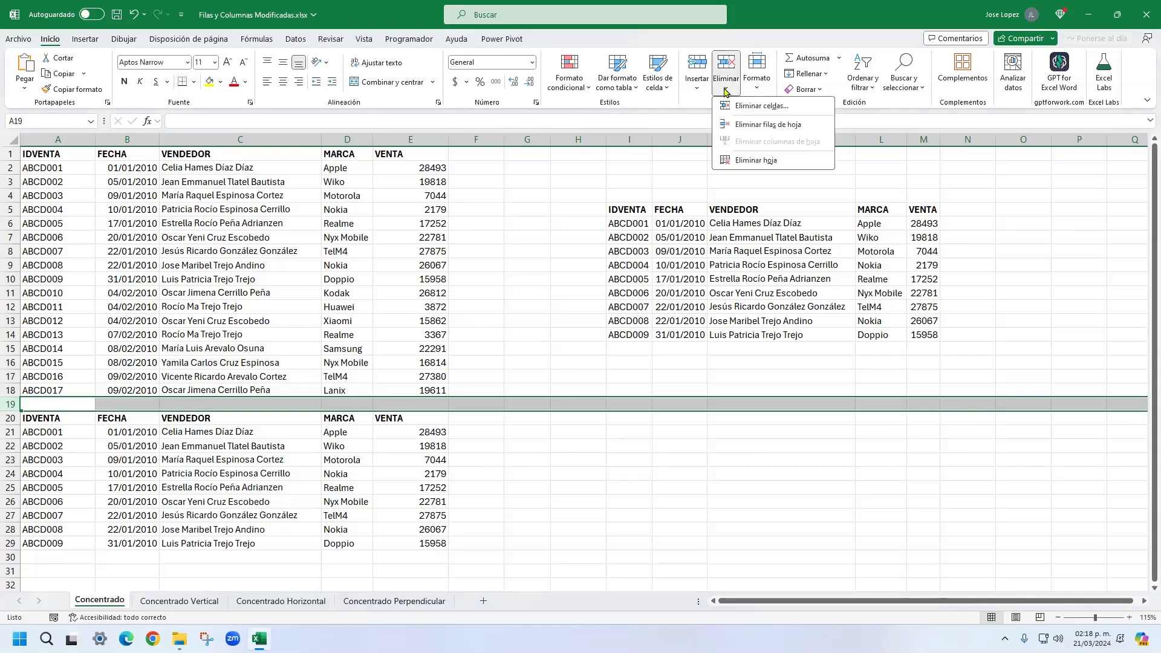
pyautogui.click(765, 125)
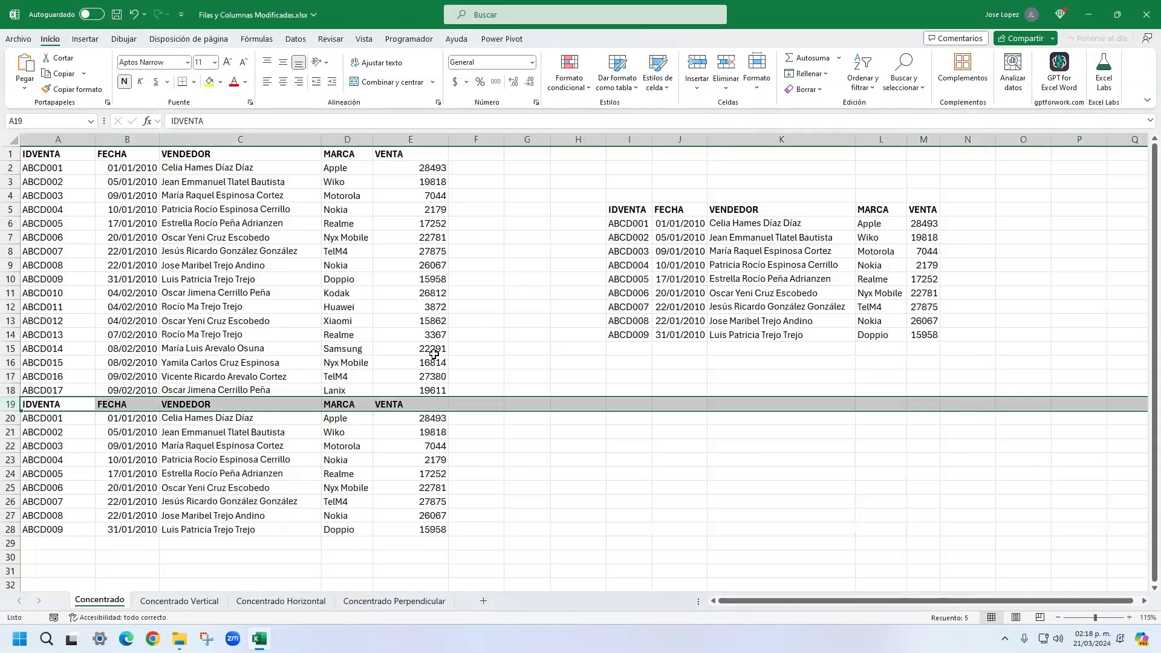
pyautogui.hotkey('ctrl', 'z')
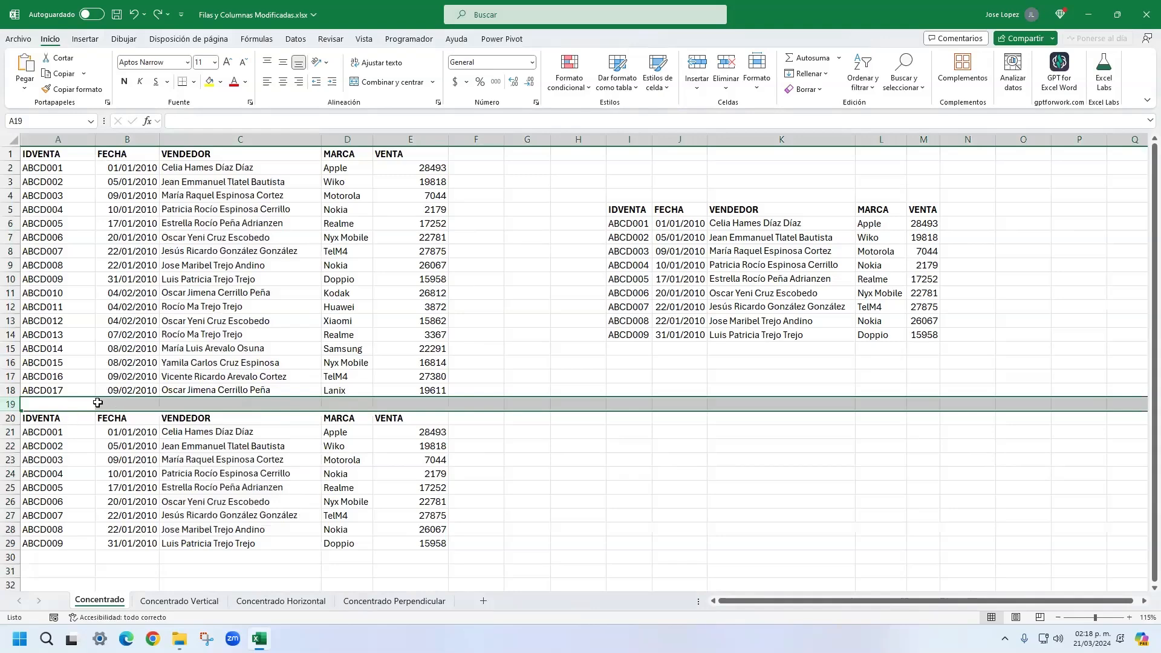
pyautogui.rightClick(23, 404)
pyautogui.click(48, 308)
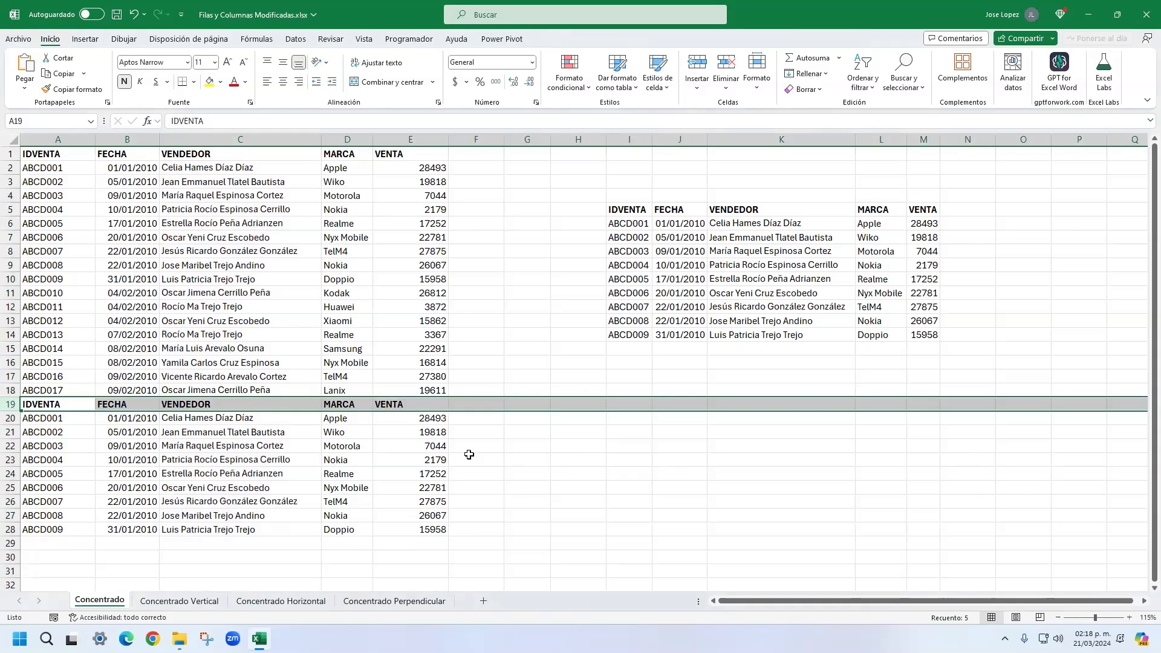
pyautogui.hotkey('ctrl', 'z')
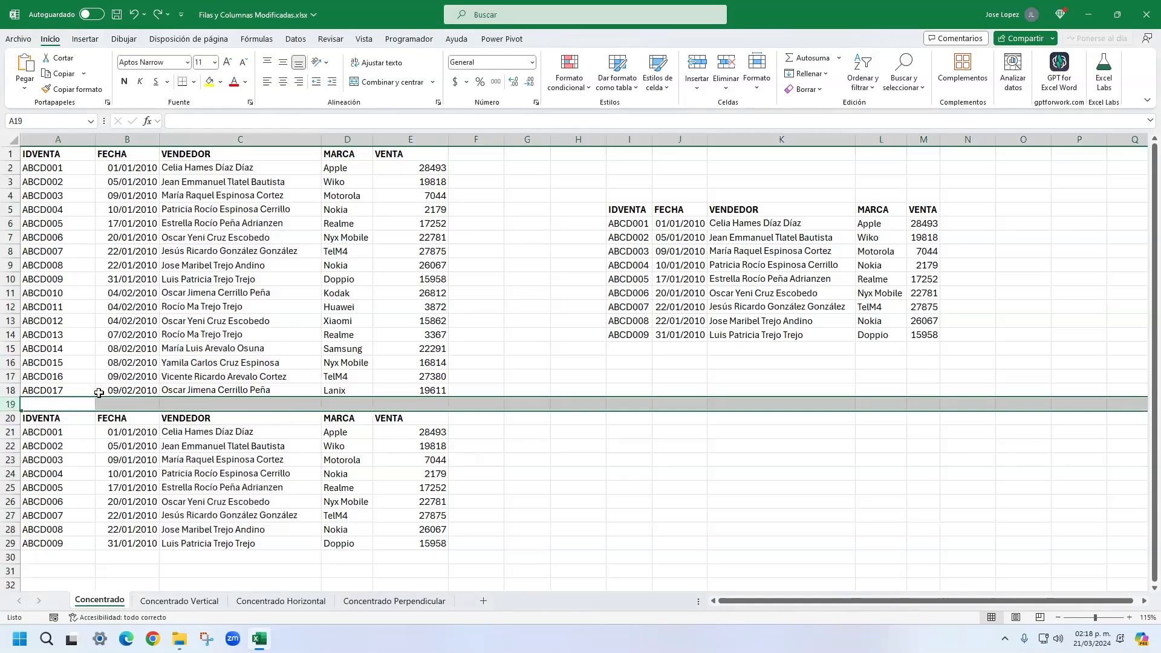
# - Delete blank row 19 so the second table sits directly below the first
pyautogui.click(10, 405)
pyautogui.hotkey('ctrl', '-')
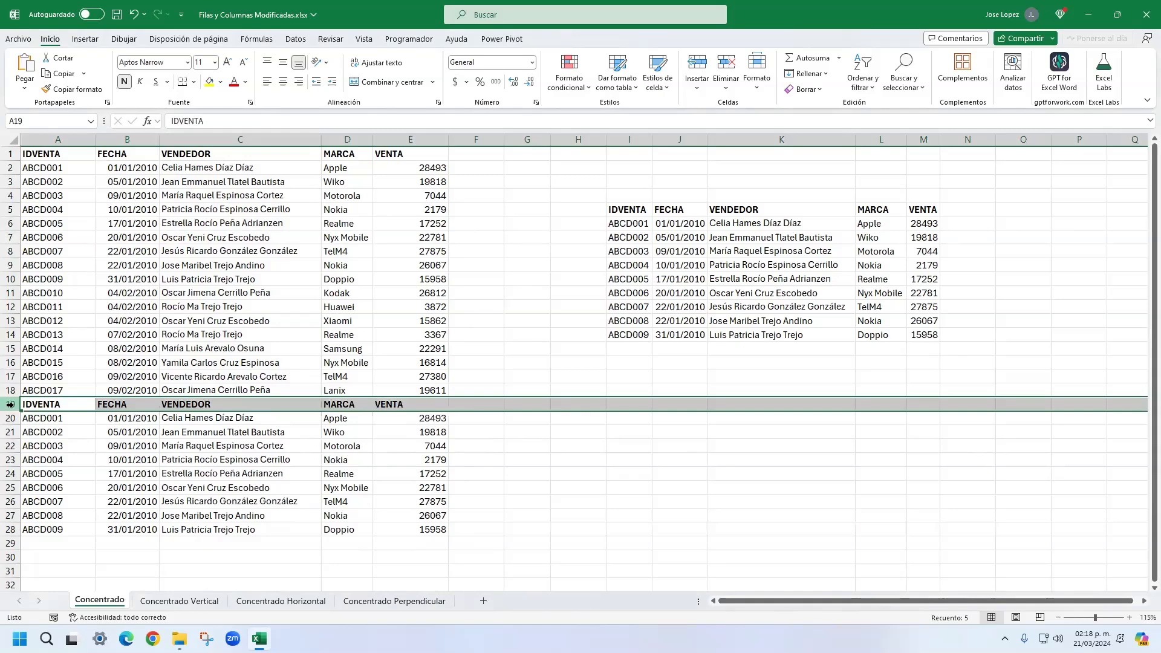
pyautogui.click(438, 352)
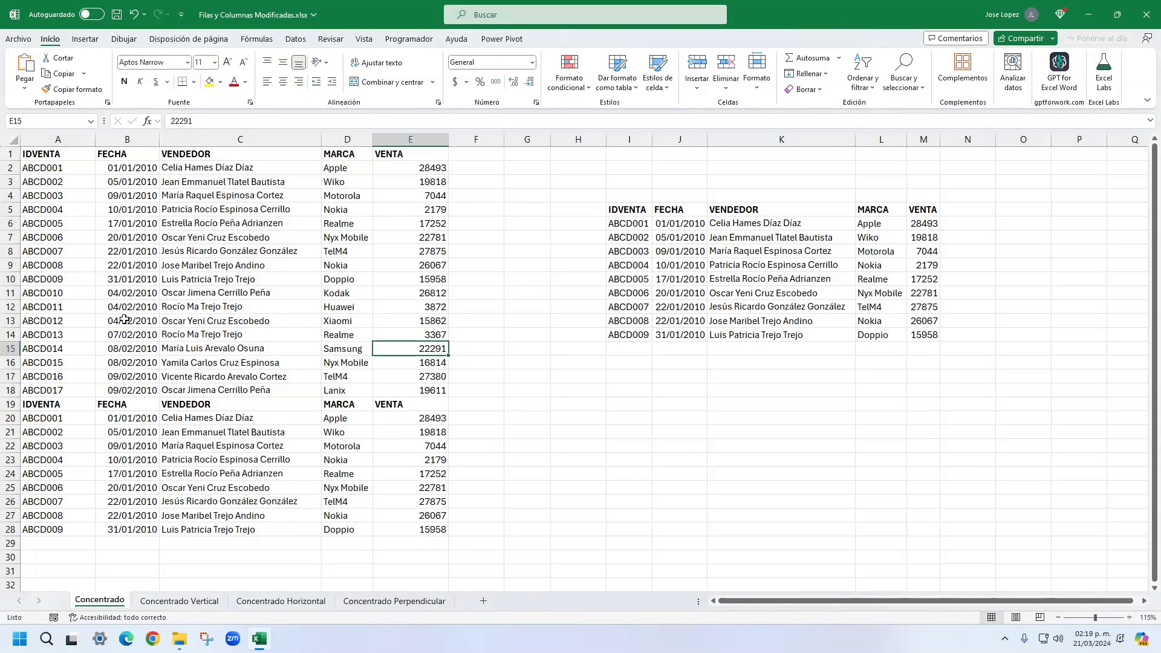
# - Select header rows 1 and 19 together and set their row height to 25
pyautogui.click(9, 155)
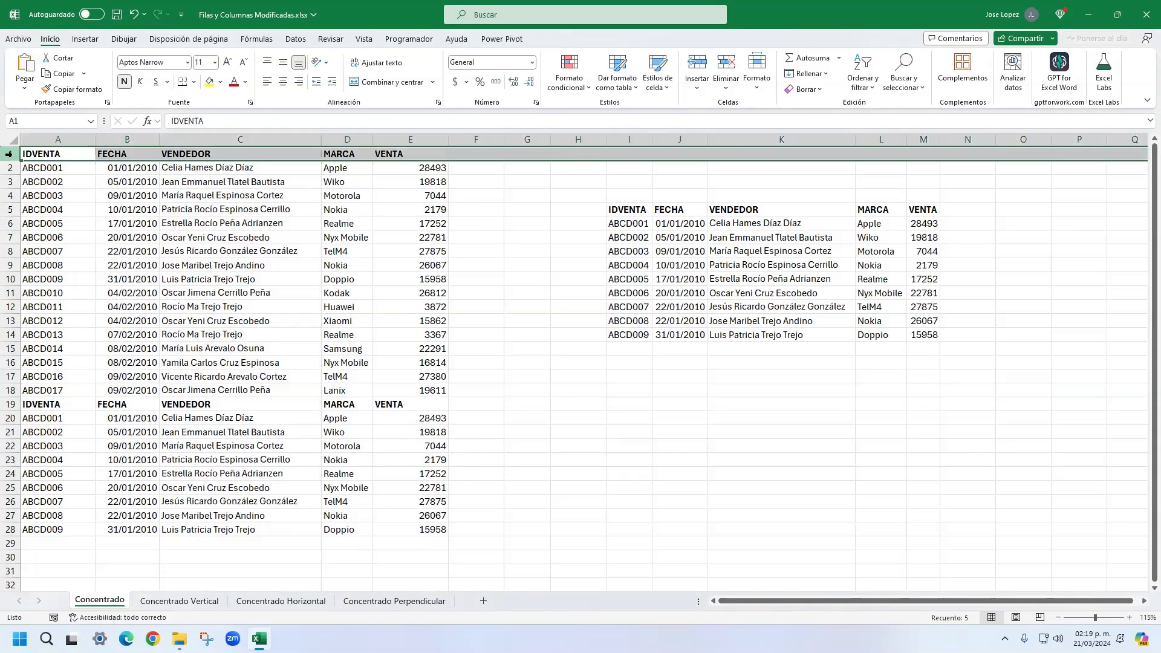
pyautogui.click(8, 403)
pyautogui.click(11, 153)
pyautogui.keyDown('ctrl'); pyautogui.click(10, 404); pyautogui.keyUp('ctrl')
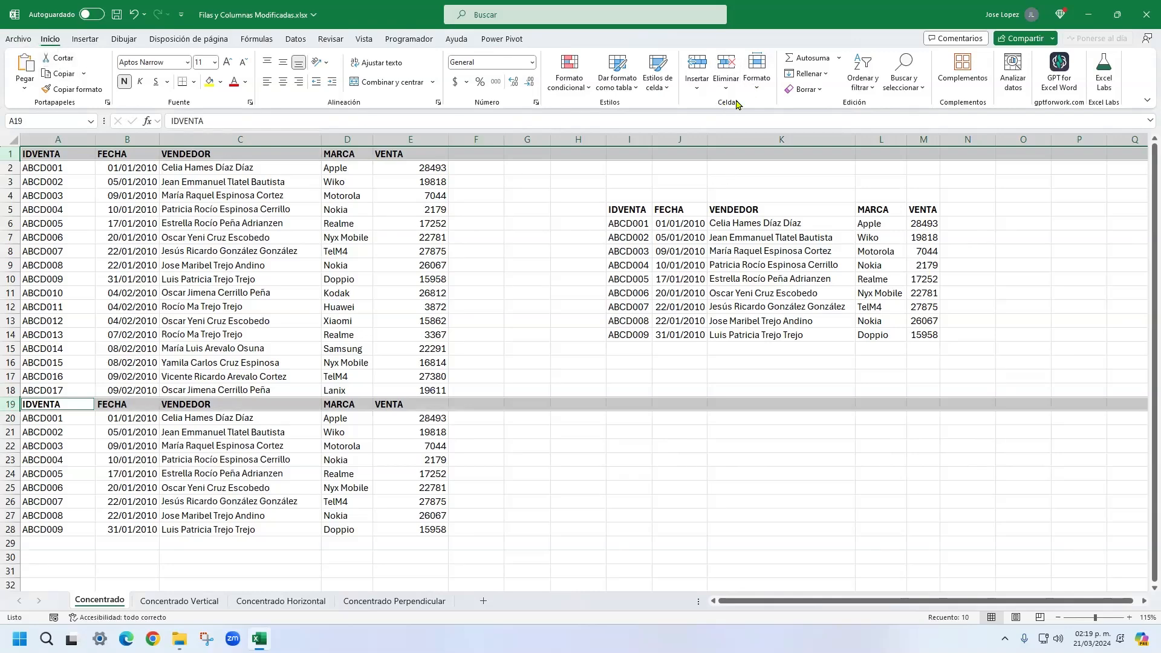
pyautogui.click(759, 91)
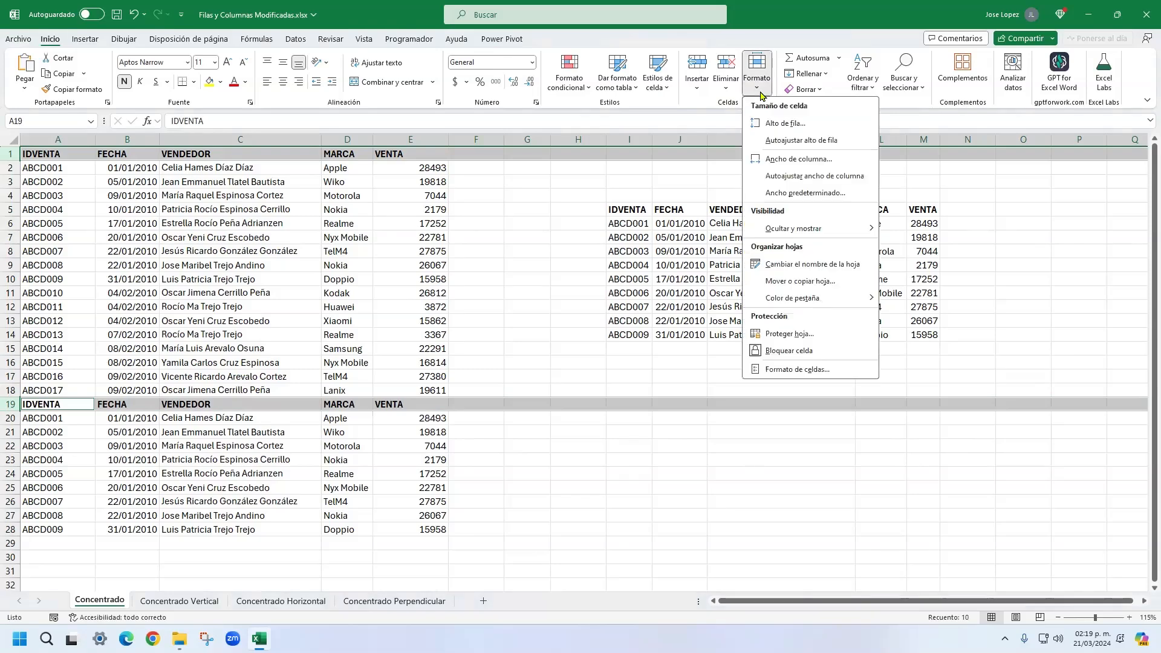
pyautogui.click(798, 127)
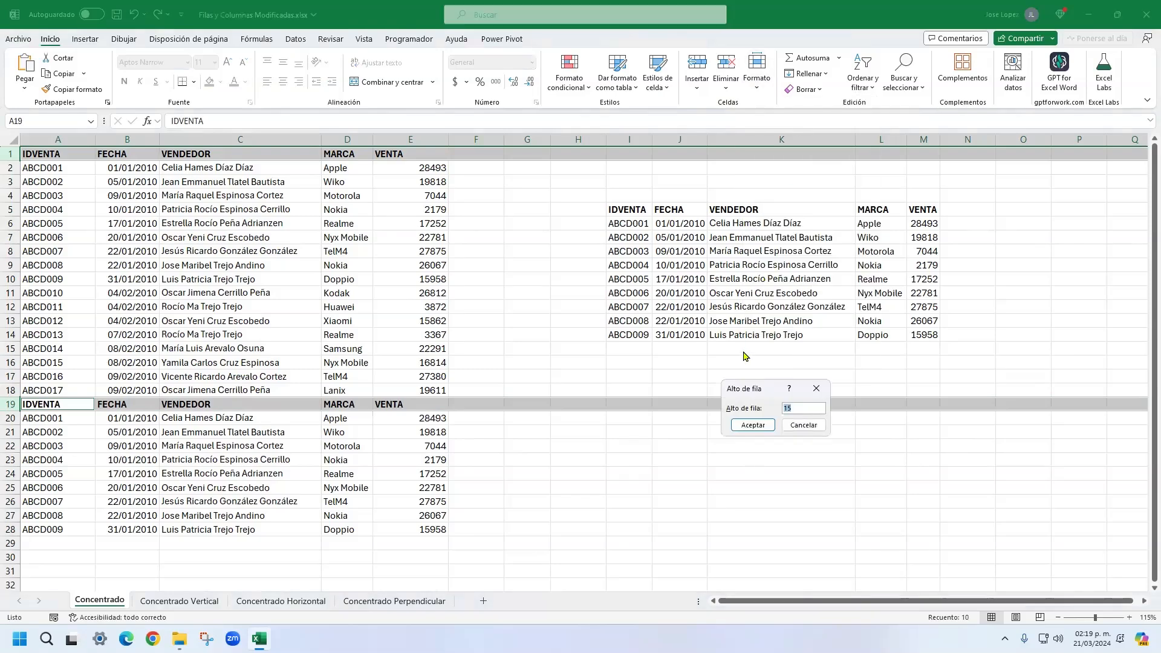
pyautogui.moveTo(734, 387); pyautogui.dragTo(509, 289)
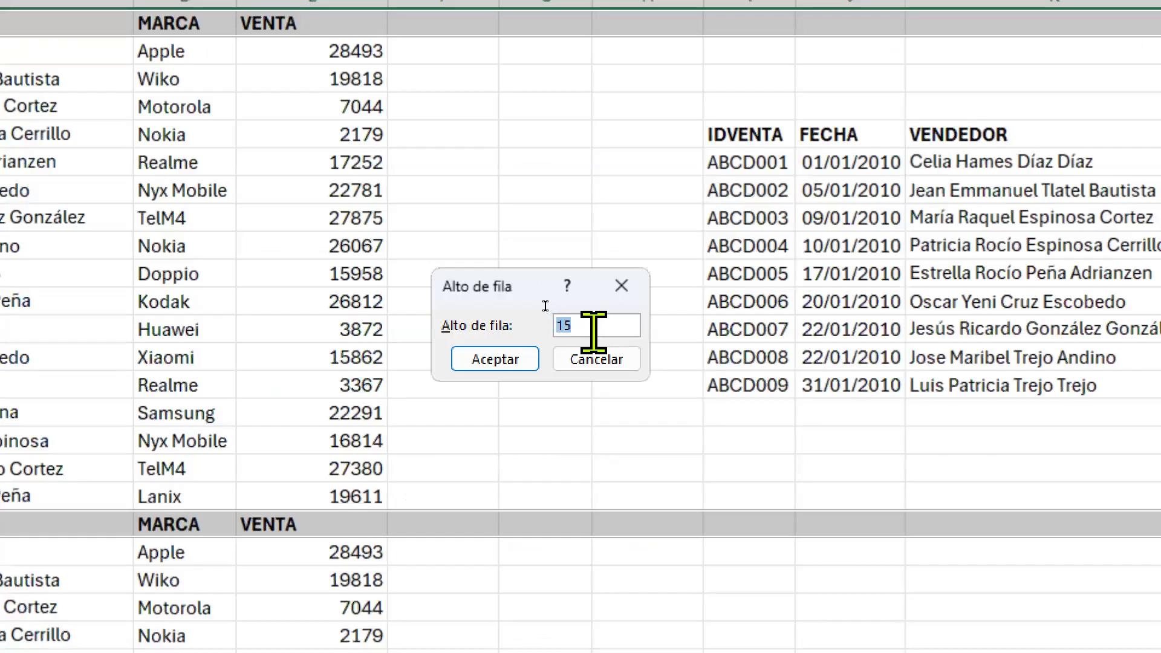
pyautogui.write('25')
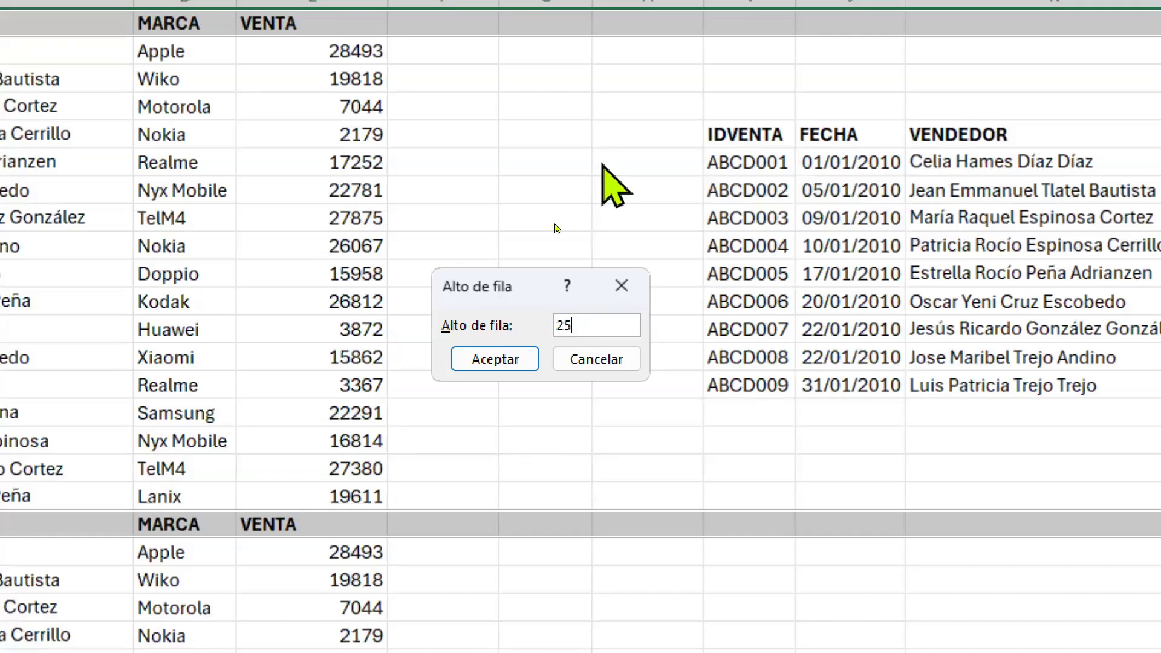
pyautogui.click(495, 359)
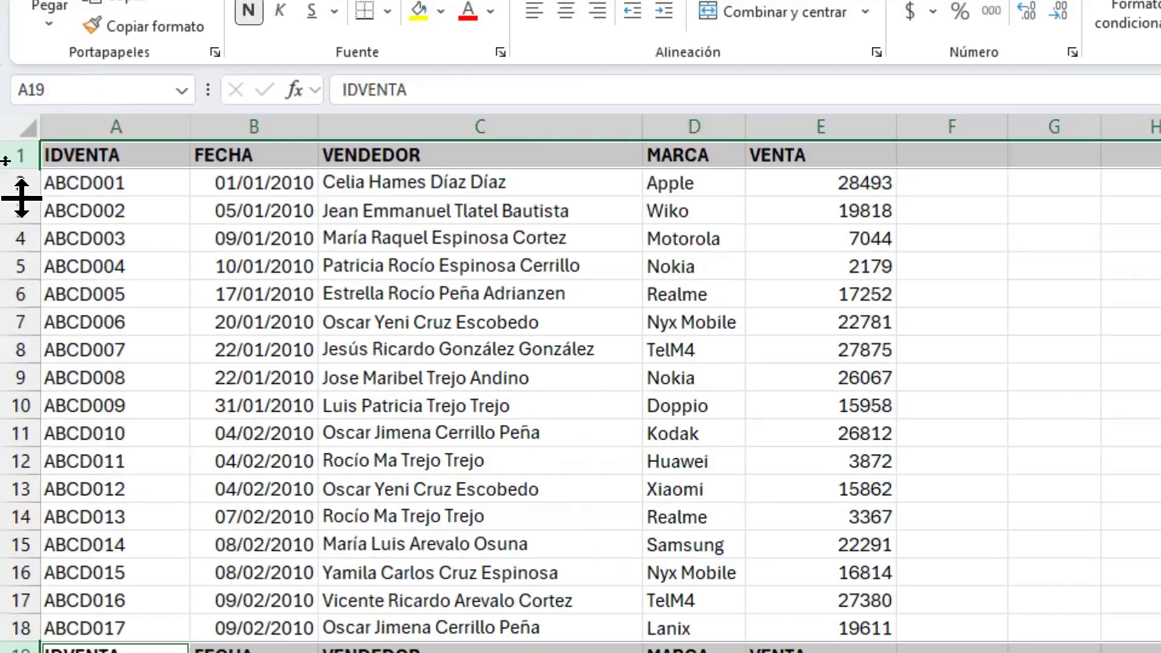
# - Set the height of only the second table's header row, row 19, to 25
pyautogui.click(12, 156)
pyautogui.scroll(-1, 22, 266)
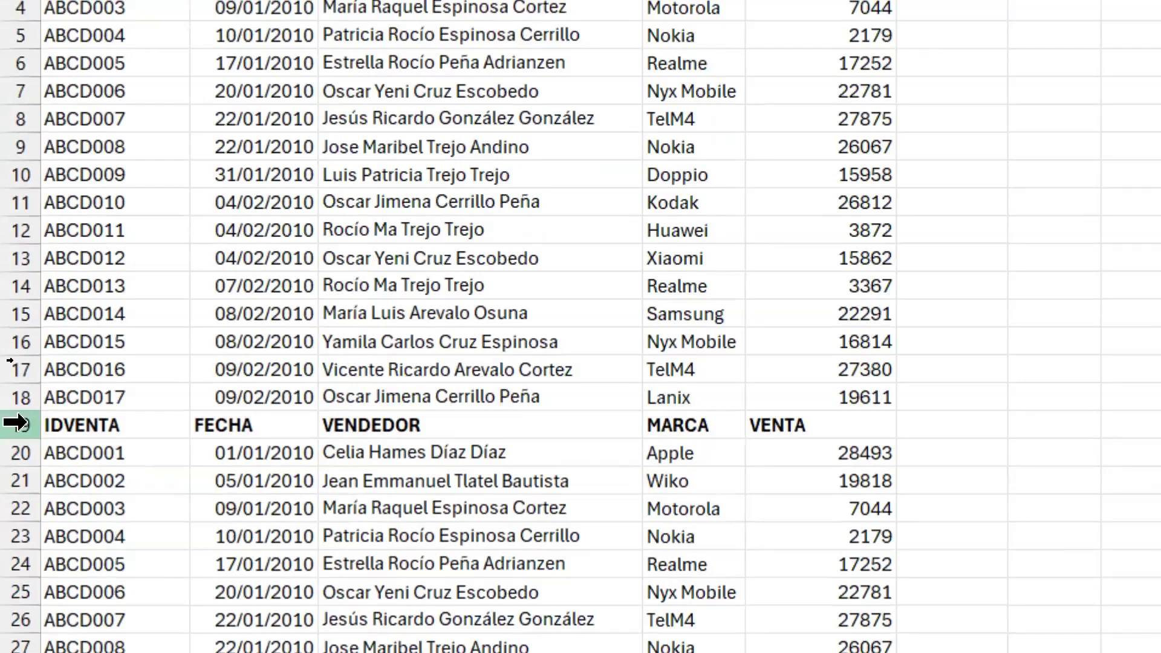
pyautogui.click(17, 423)
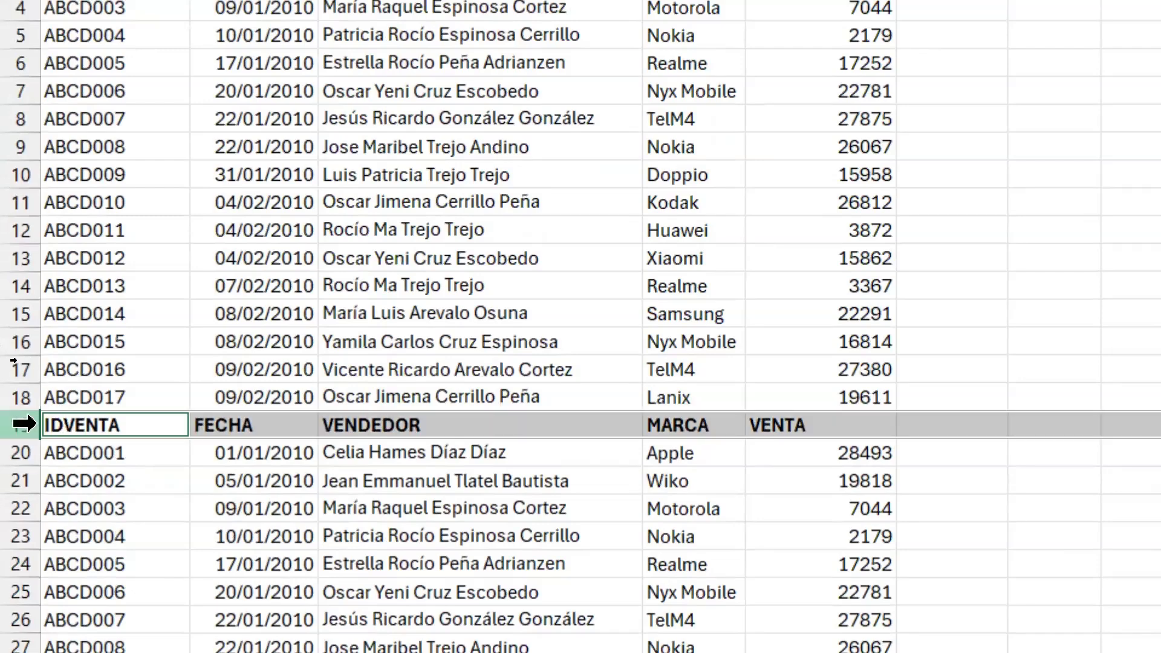
pyautogui.rightClick(24, 423)
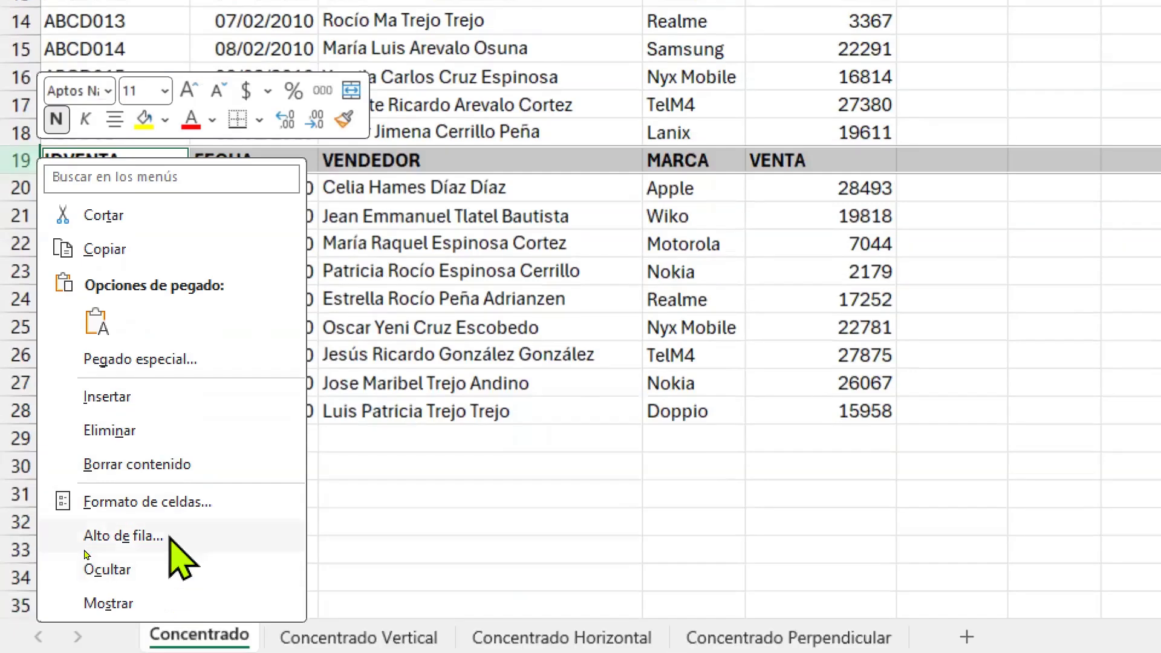
pyautogui.click(85, 547)
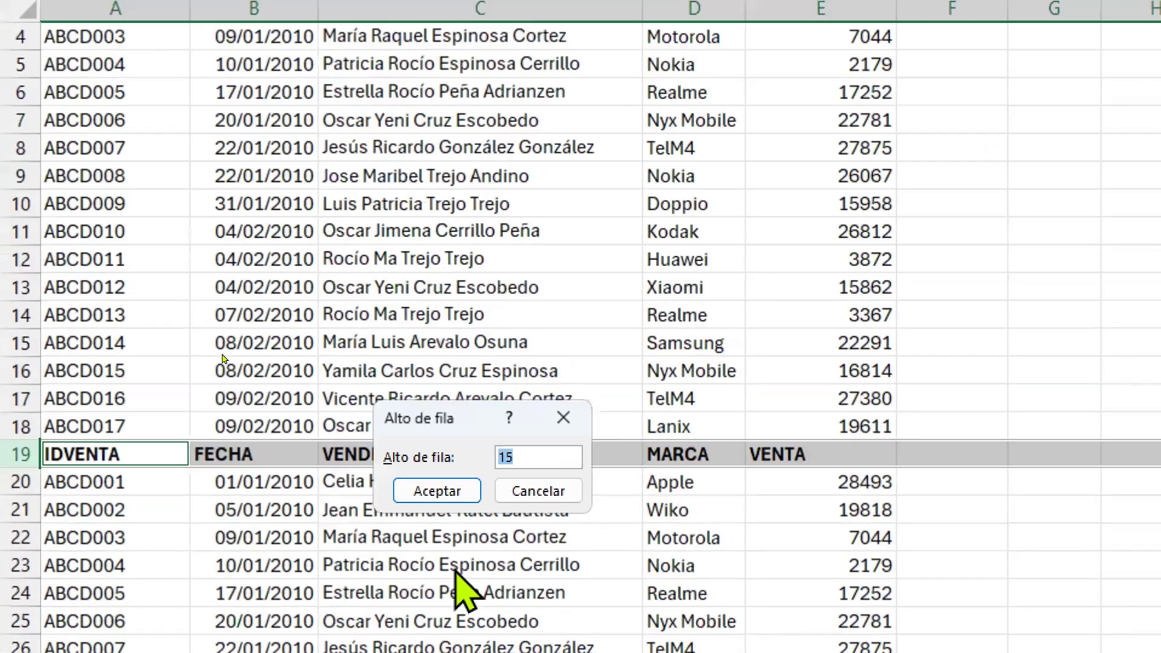
pyautogui.moveTo(455, 428); pyautogui.dragTo(511, 67)
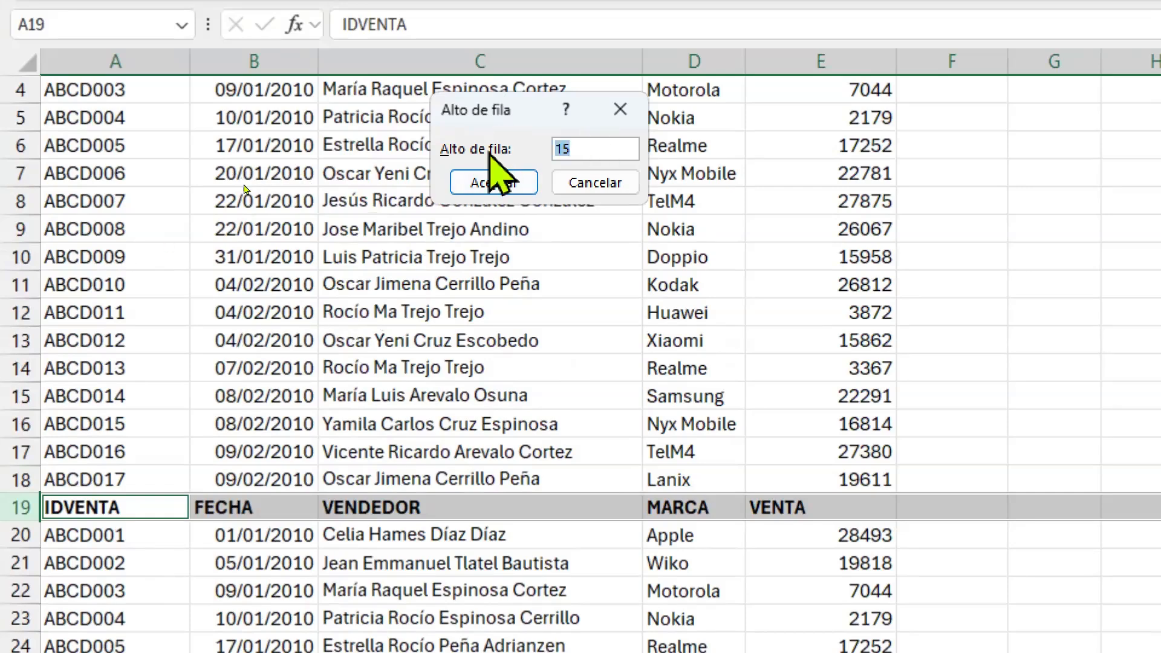
pyautogui.write('28')
pyautogui.click(492, 182)
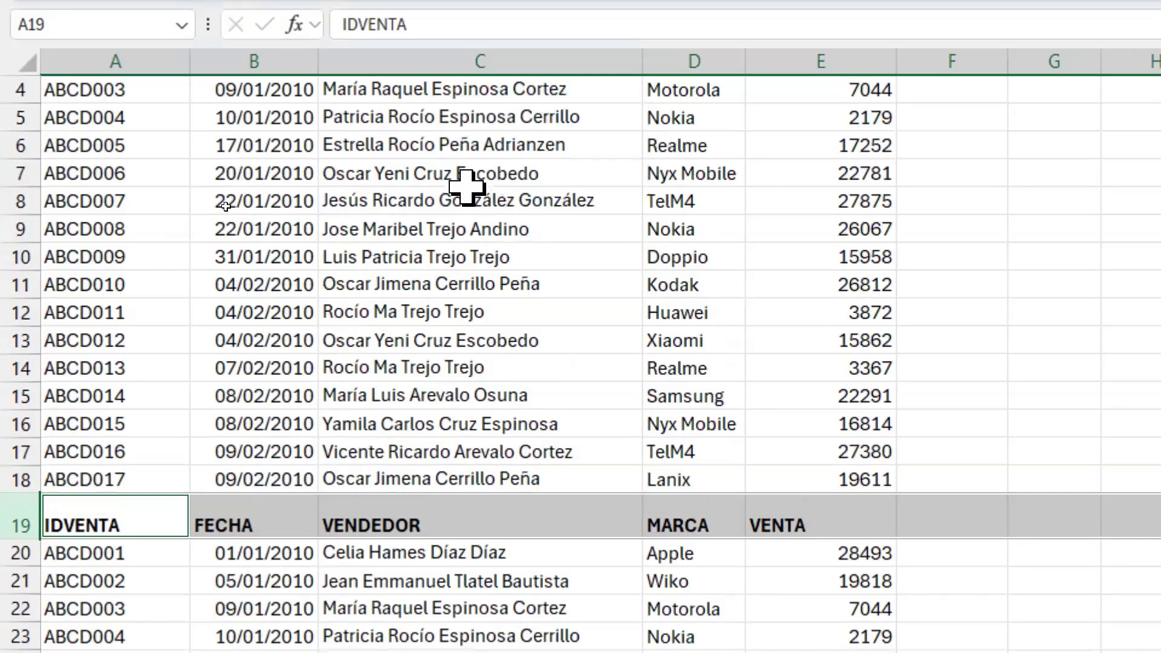
# - Undo the height change on header rows 1 and 19
pyautogui.scroll(1, 453, 194)
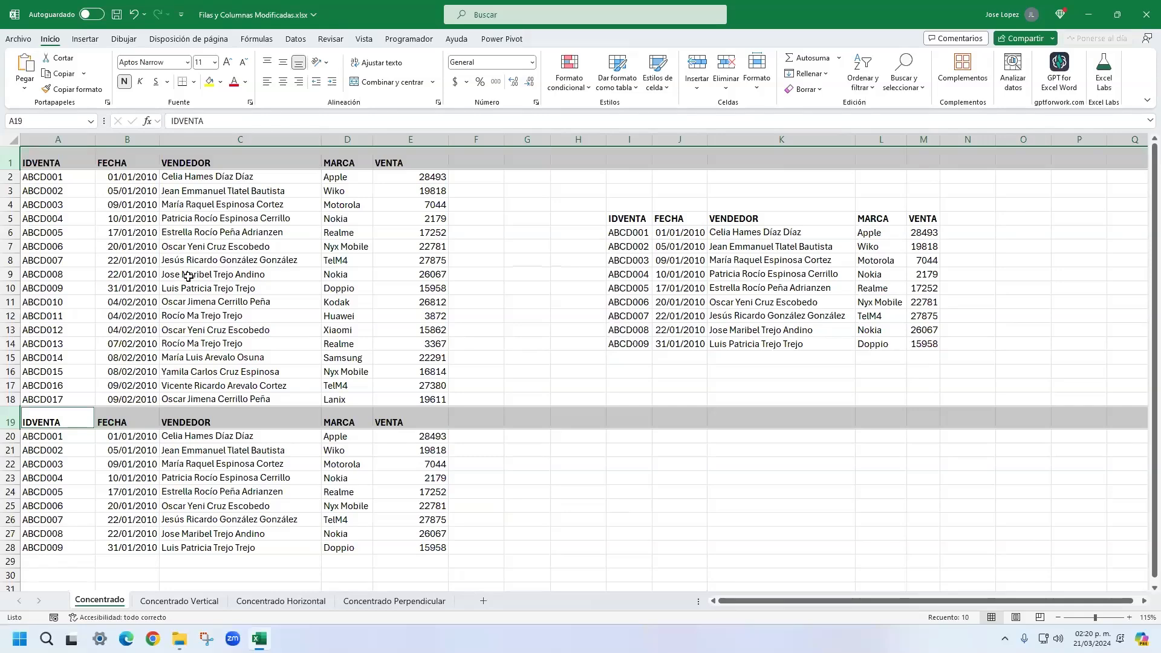
pyautogui.click(200, 343)
pyautogui.hotkey('ctrl', 'z')
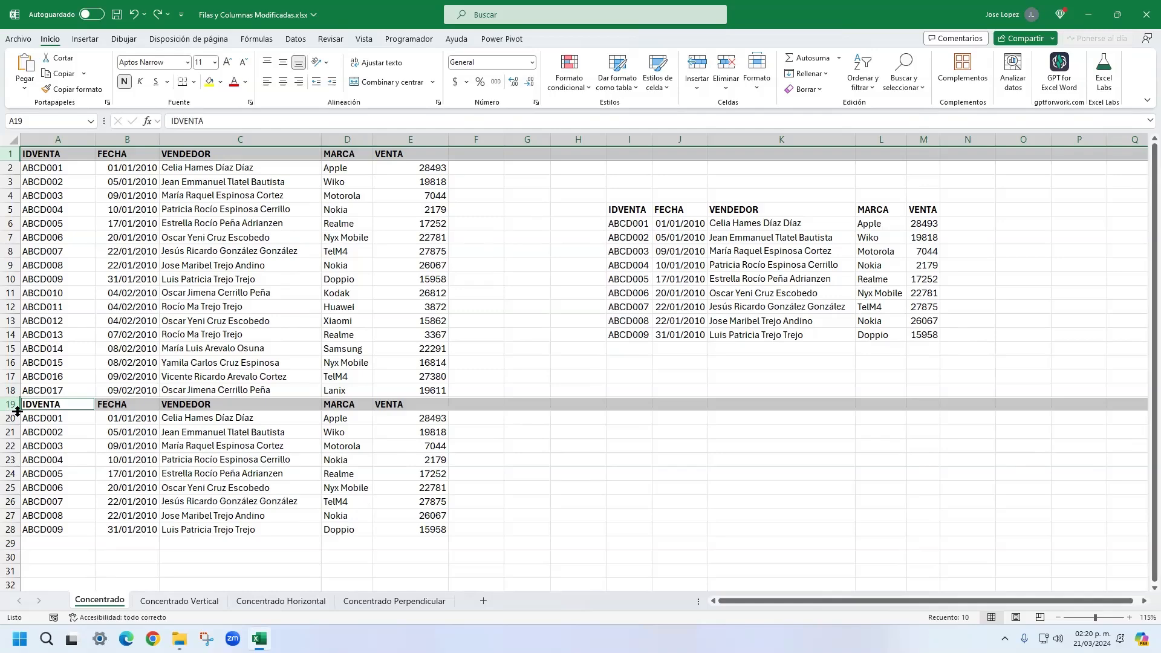
# - Increase the height of header rows 1 and 19 together by stretching row 19's lower boundary
pyautogui.moveTo(17, 411)
pyautogui.mouseDown()
pyautogui.moveTo(20, 434)
pyautogui.moveTo(22, 422)
pyautogui.mouseUp()
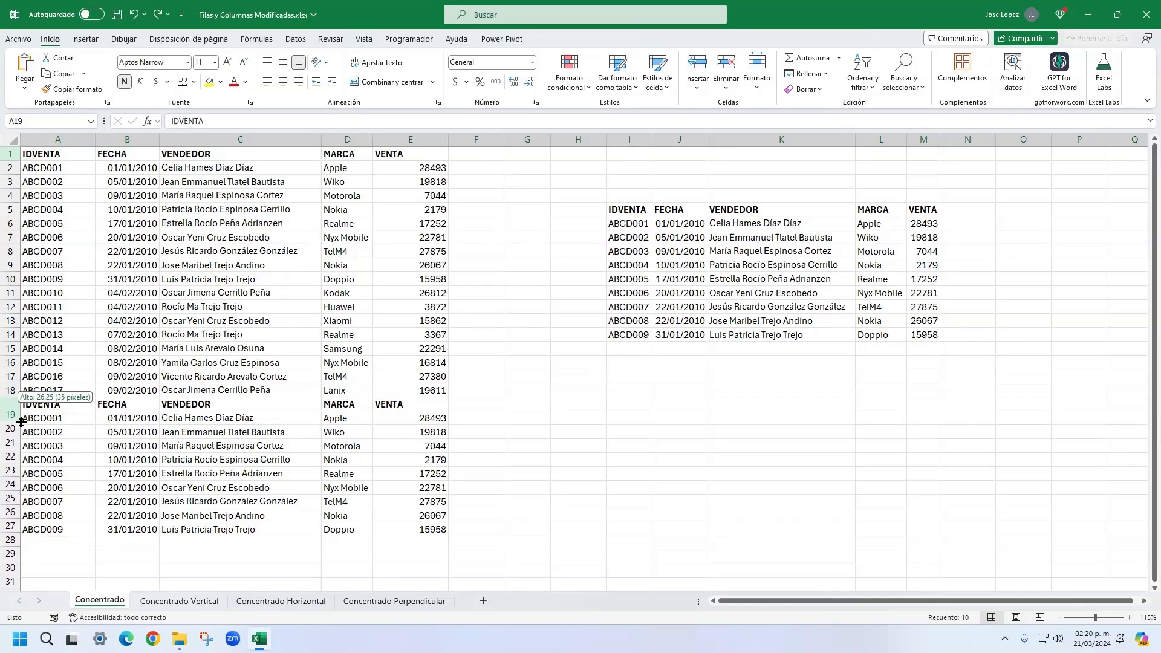
pyautogui.moveTo(22, 422); pyautogui.dragTo(6, 446)
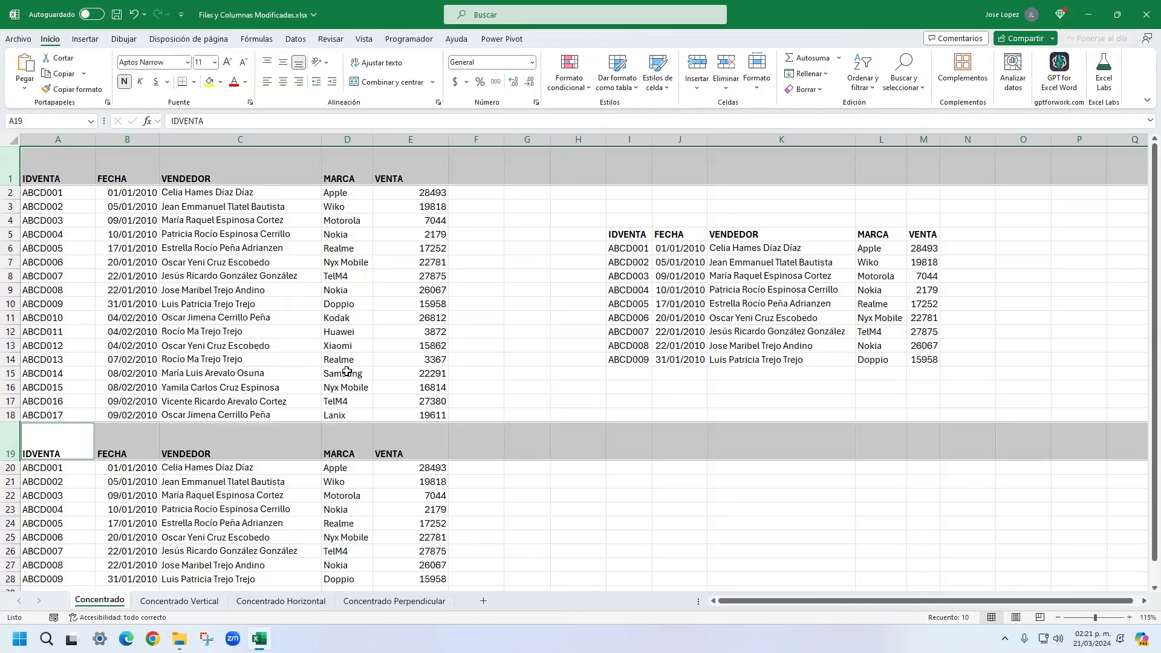
# - Try a width of 45 on the VENDEDOR column C and undo the change
pyautogui.click(397, 275)
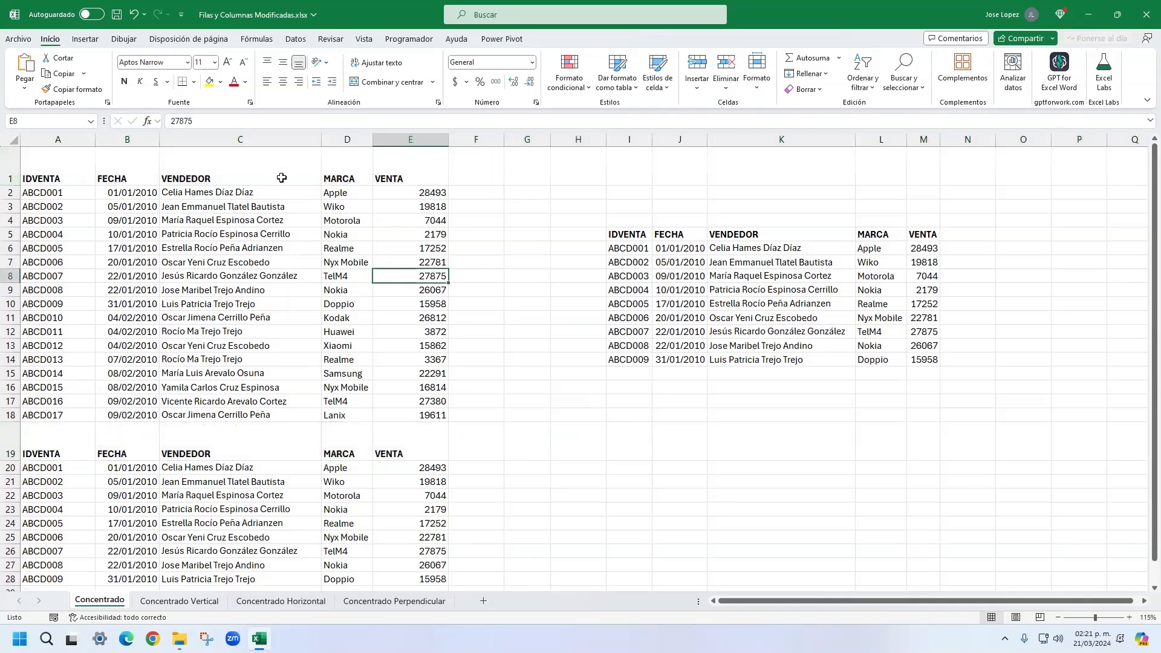
pyautogui.click(243, 139)
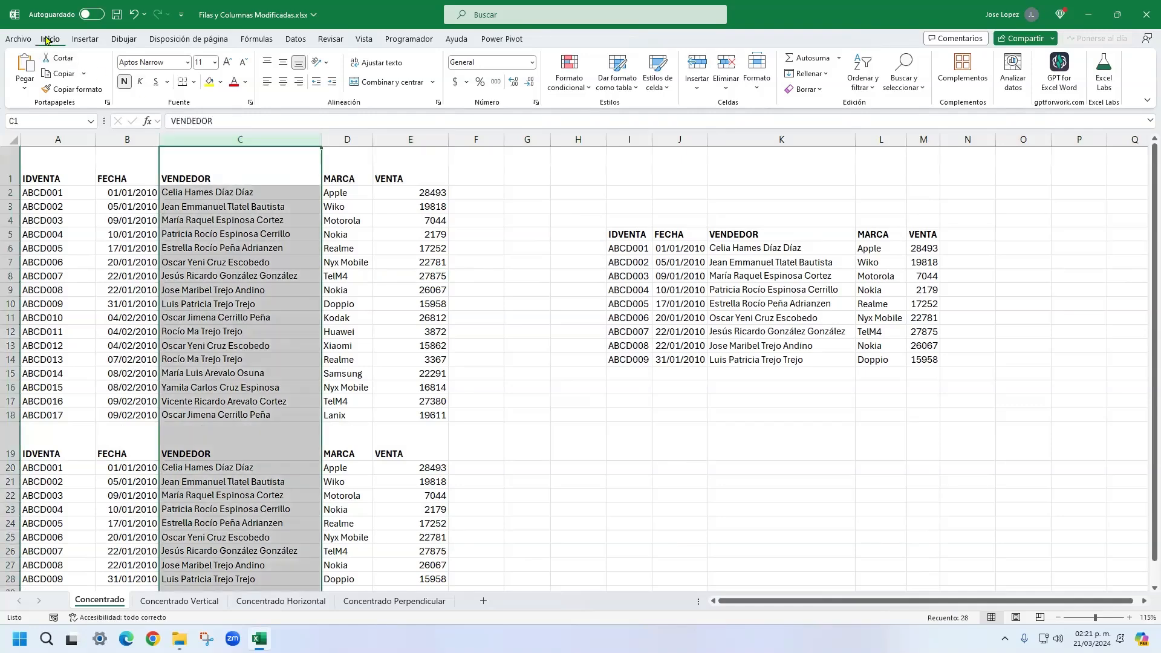
pyautogui.click(760, 88)
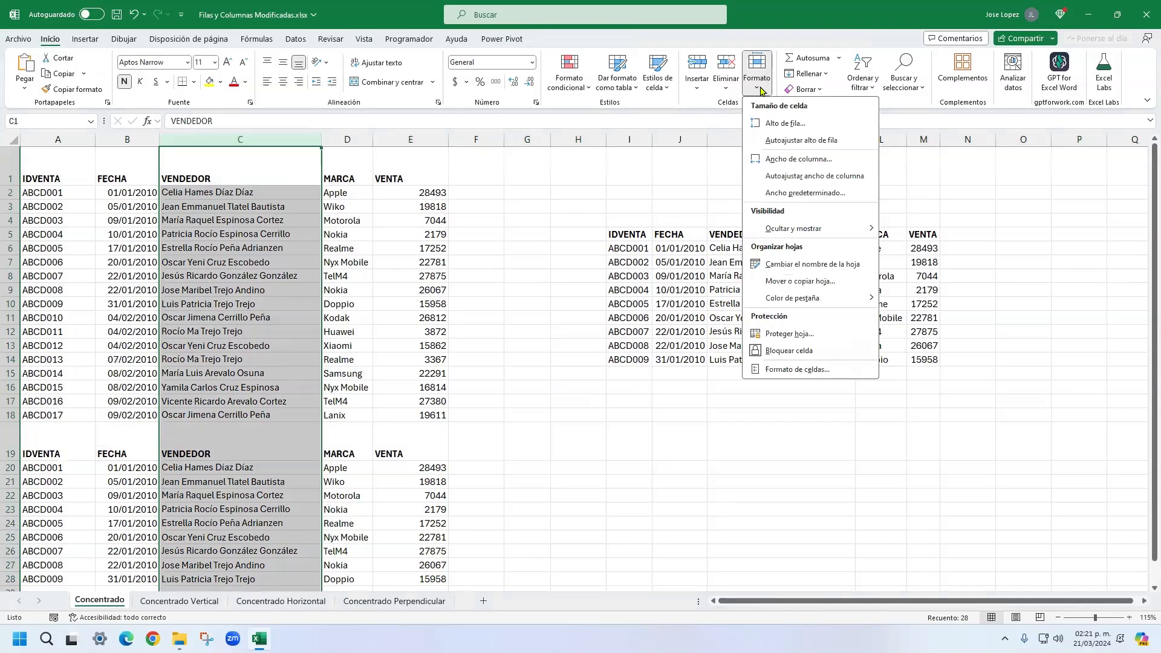
pyautogui.click(784, 159)
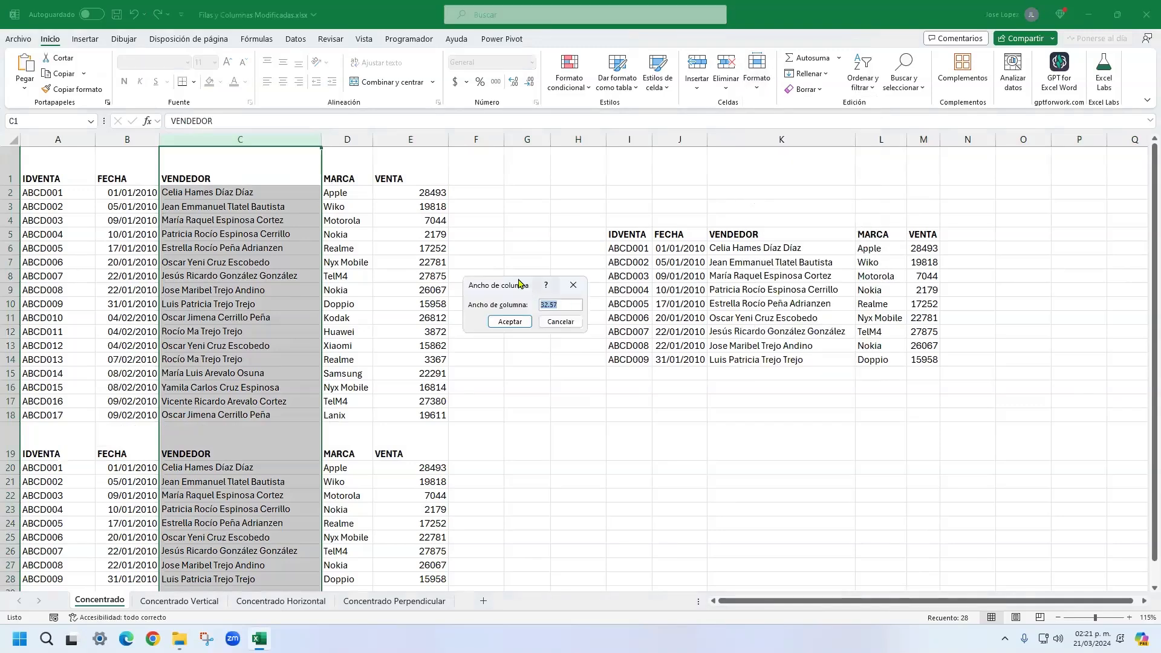
pyautogui.moveTo(521, 285); pyautogui.dragTo(394, 250)
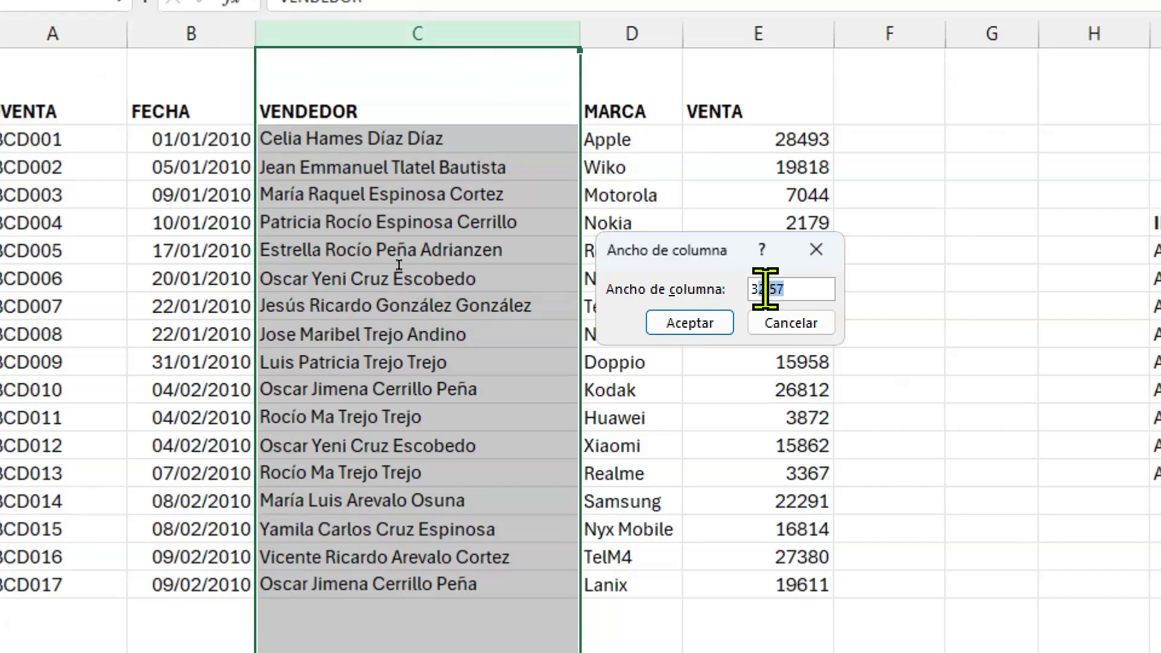
pyautogui.write('45')
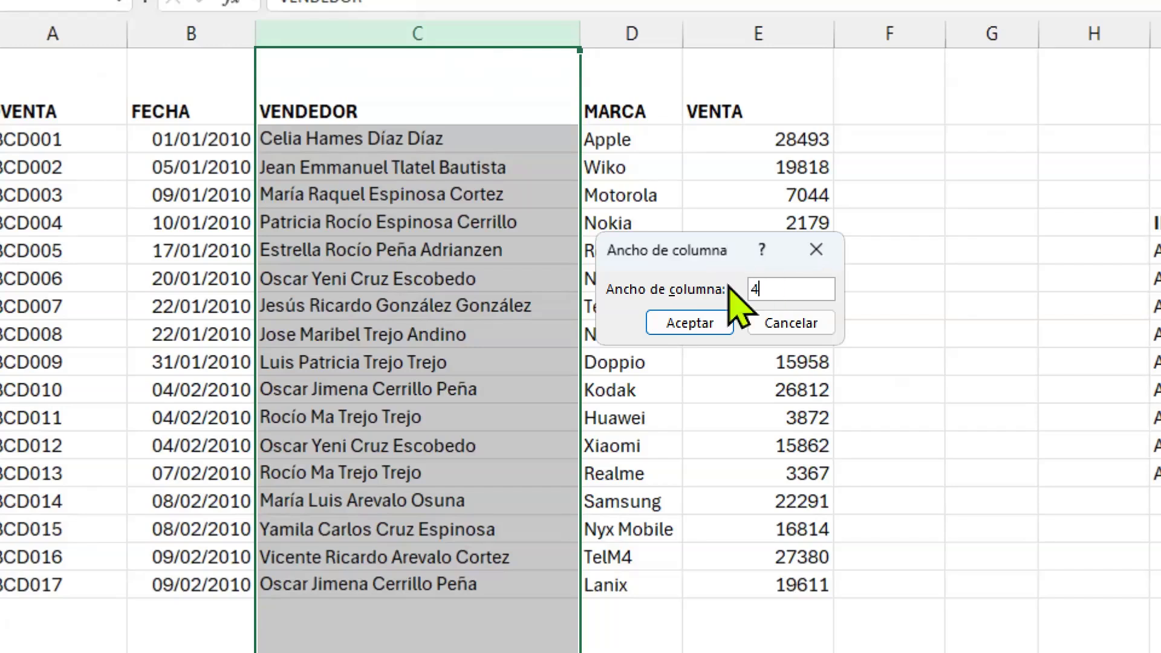
pyautogui.click(723, 314)
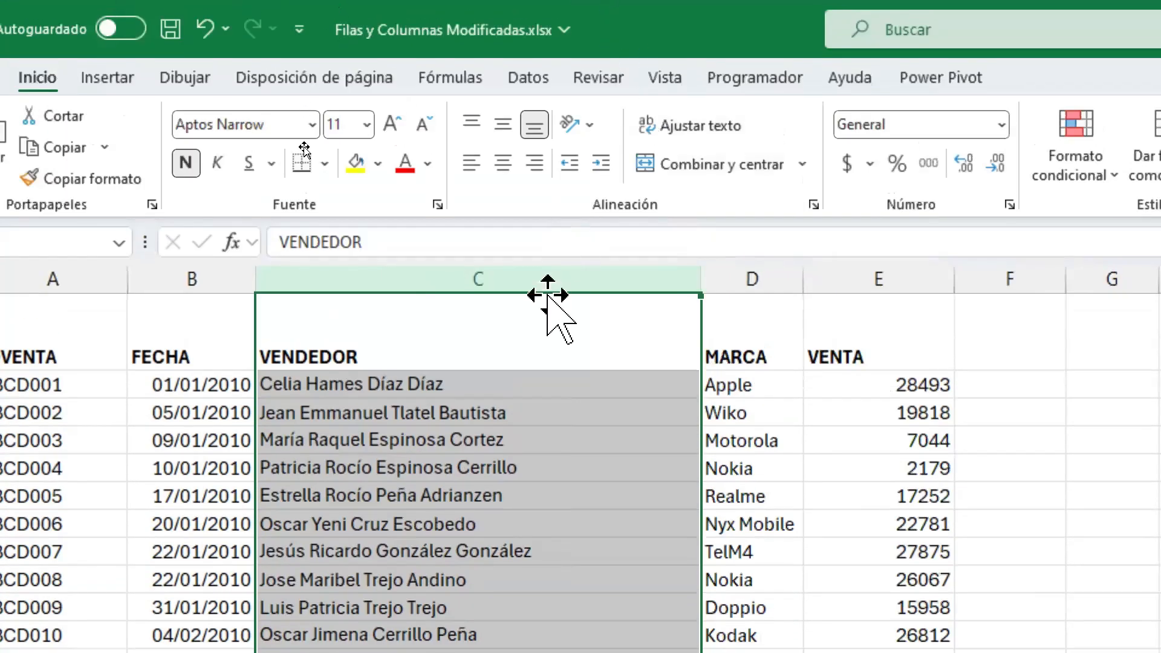
pyautogui.hotkey('ctrl', 'z')
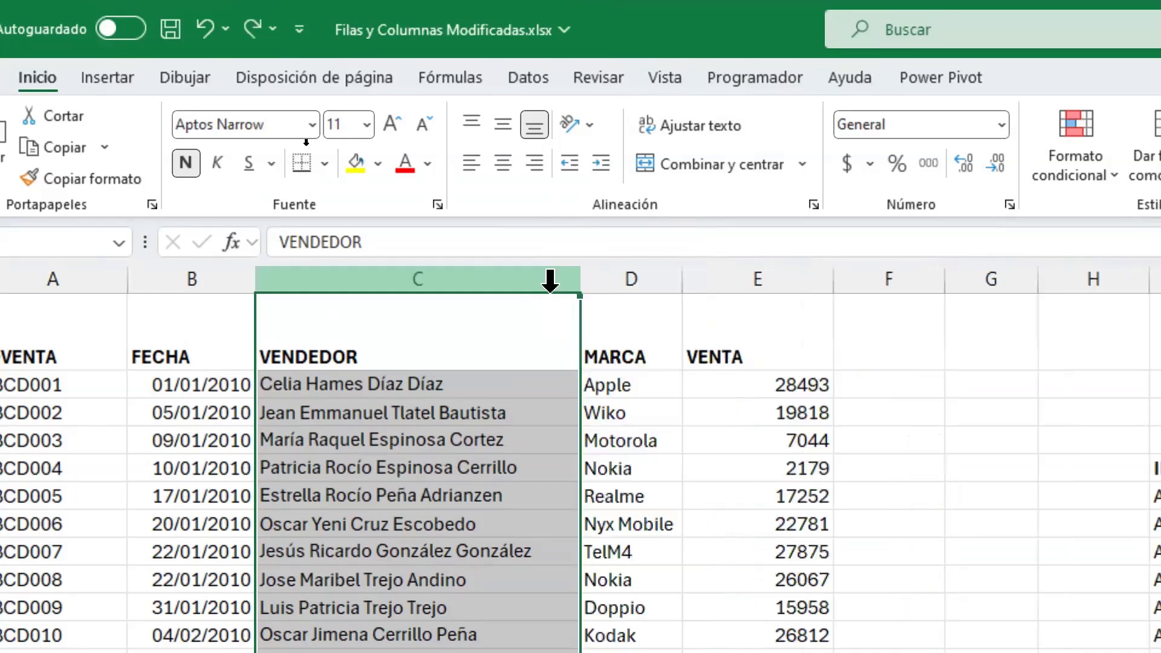
# - Set the width of the VENDEDOR column C to 45
pyautogui.rightClick(480, 279)
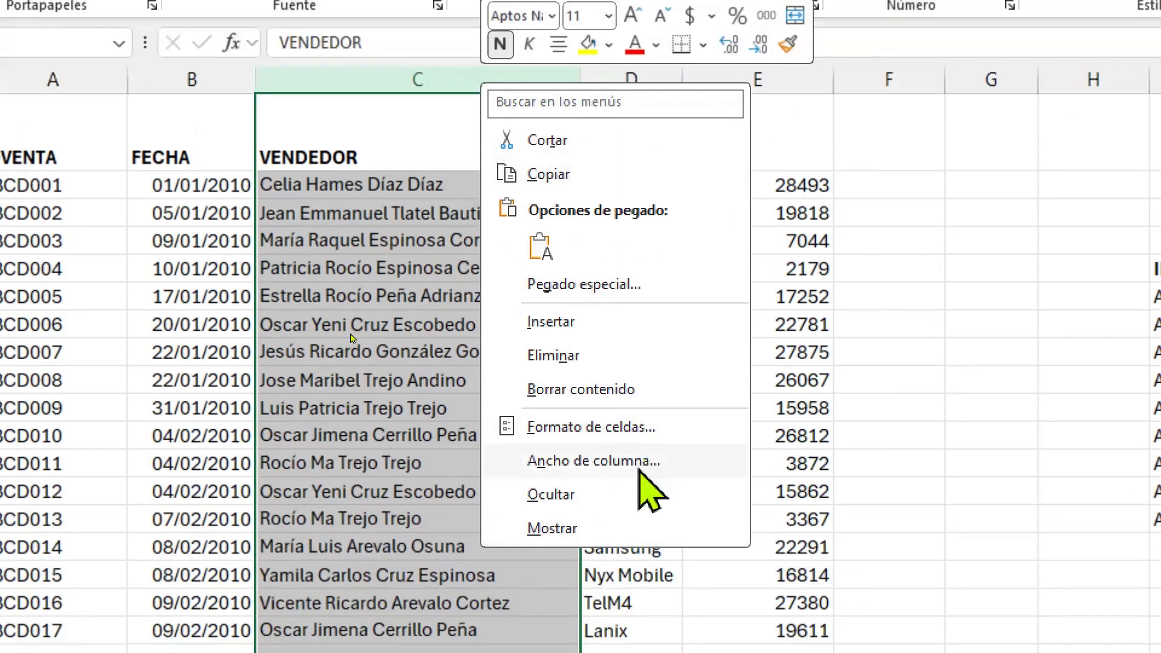
pyautogui.click(634, 462)
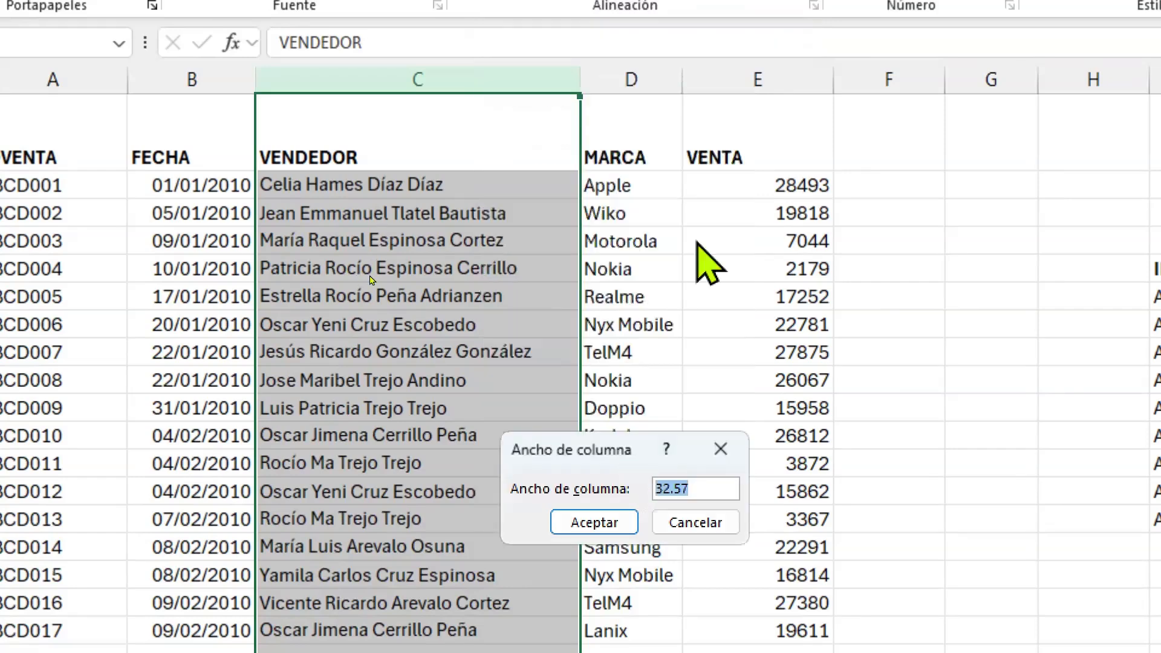
pyautogui.moveTo(632, 446); pyautogui.dragTo(721, 261)
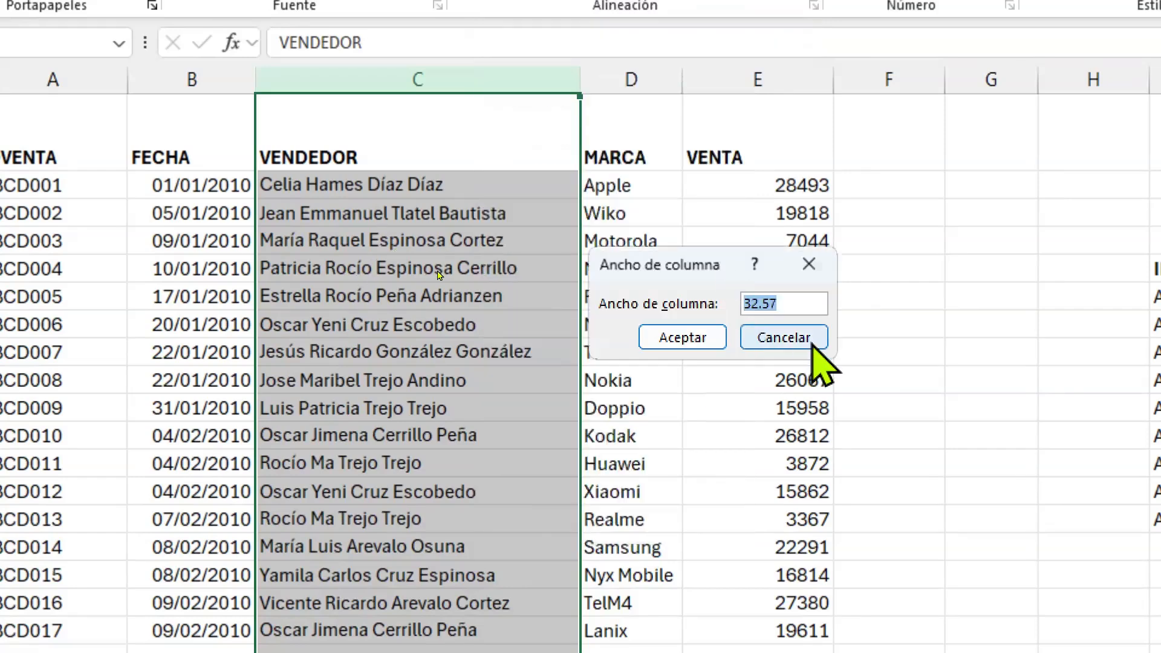
pyautogui.write('45')
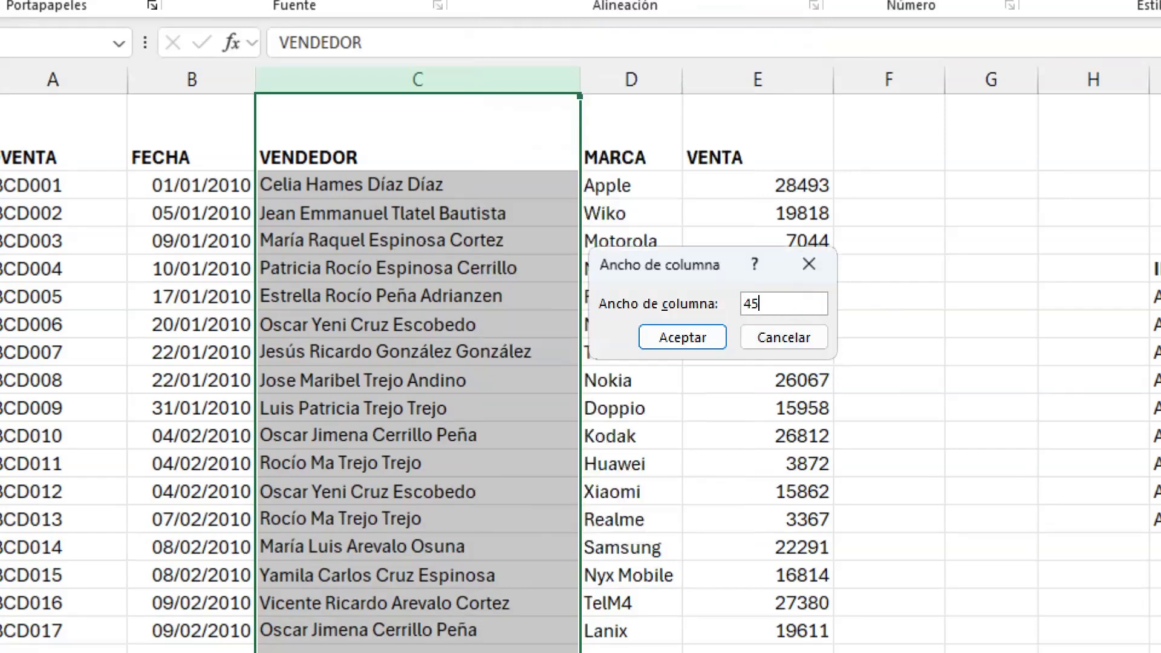
pyautogui.press('Return')
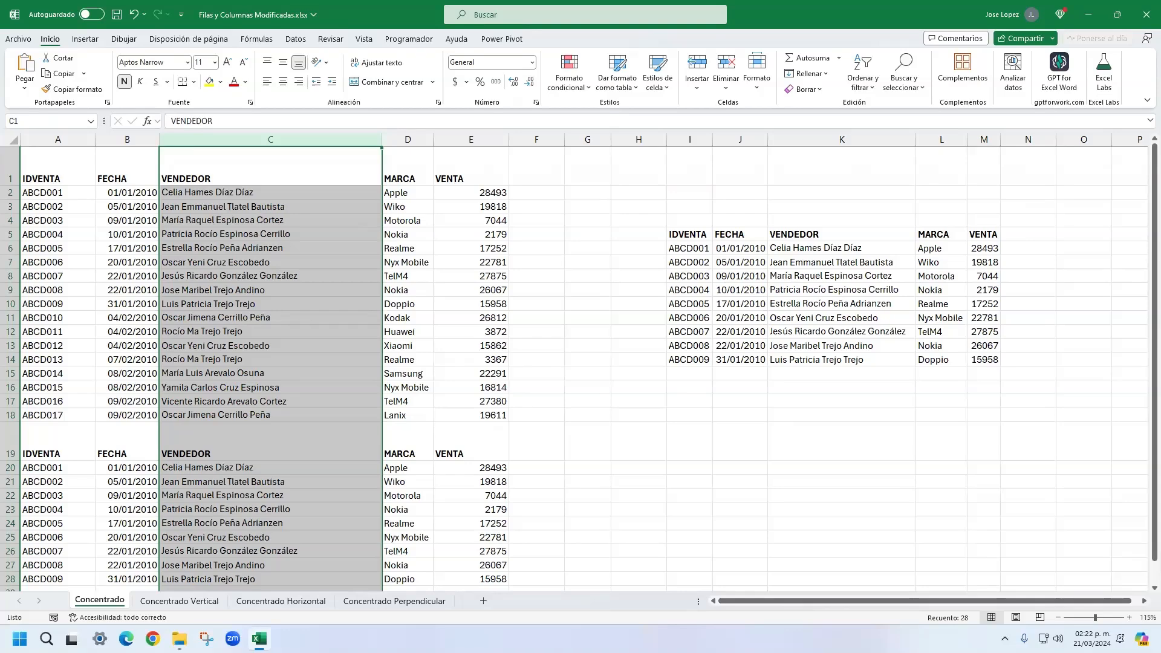
pyautogui.click(775, 302)
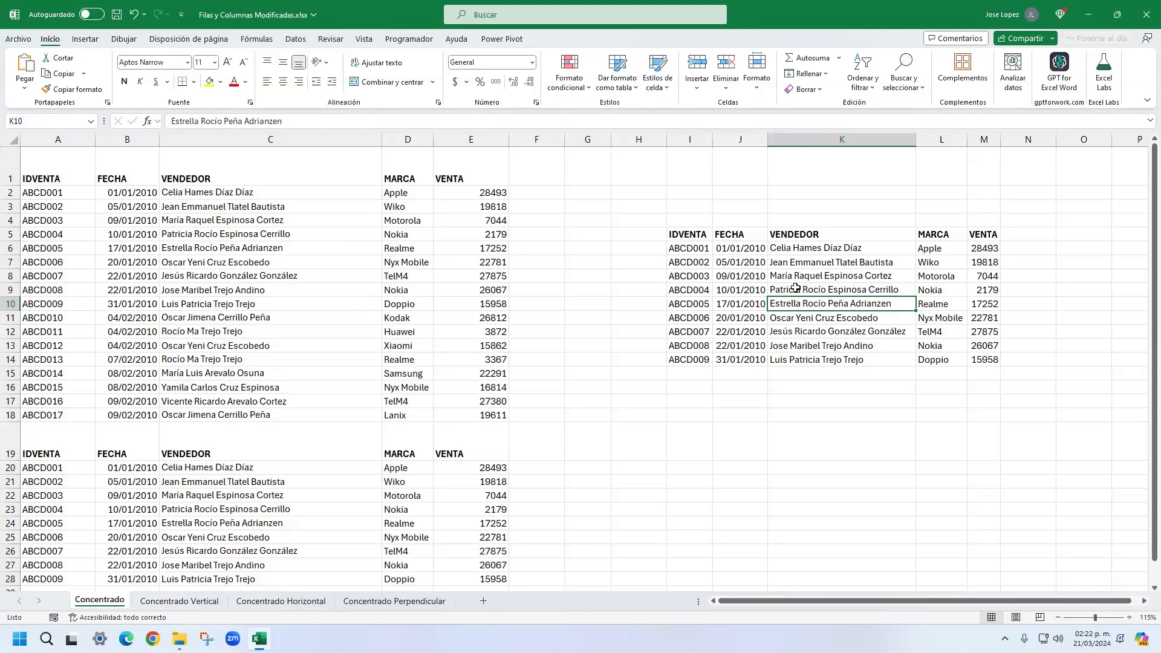
pyautogui.click(690, 233)
pyautogui.moveTo(690, 249); pyautogui.dragTo(732, 359)
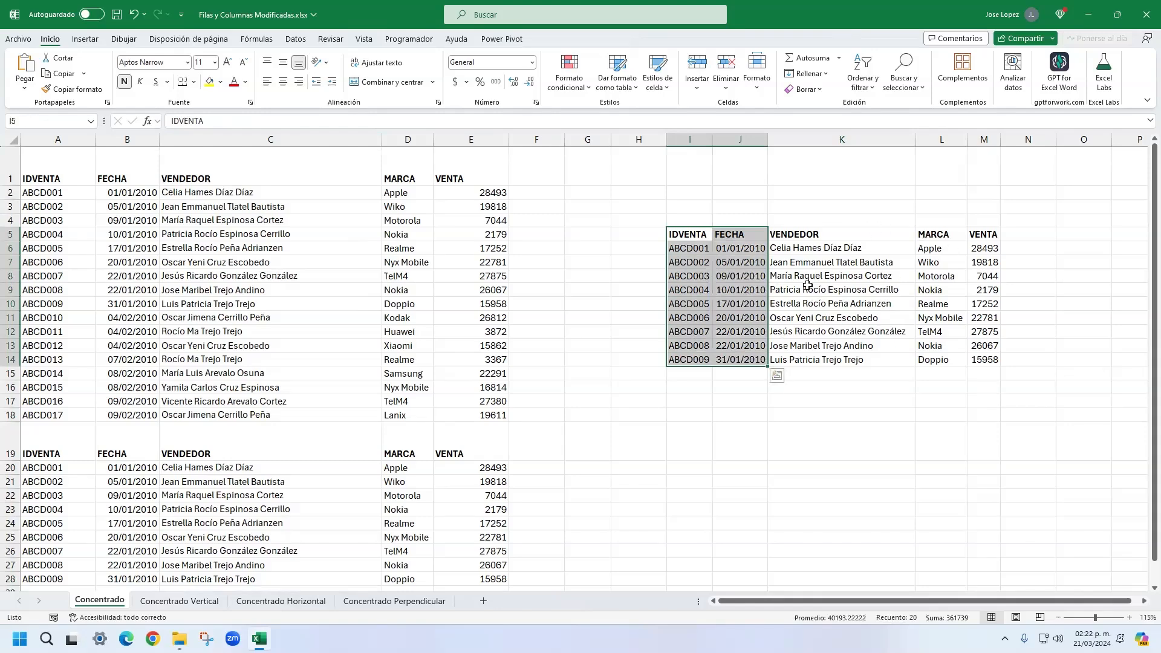
pyautogui.moveTo(804, 289); pyautogui.dragTo(958, 236)
pyautogui.moveTo(842, 318); pyautogui.dragTo(923, 358)
pyautogui.moveTo(934, 289); pyautogui.dragTo(984, 348)
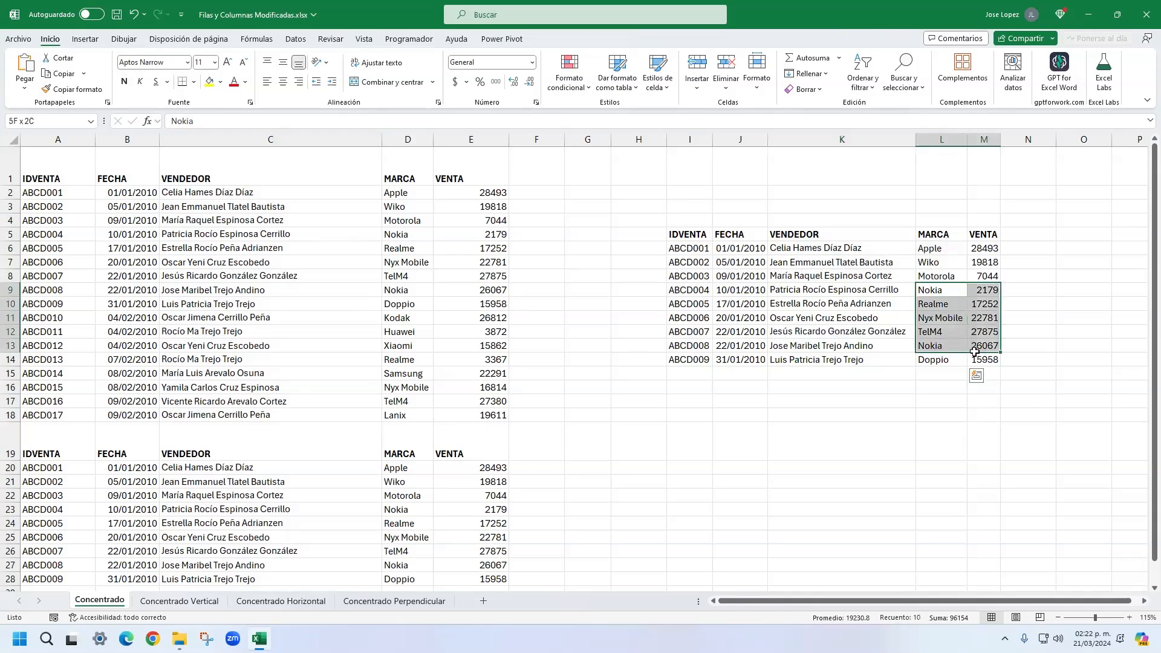
# - Open the Delete cells options for cell K10 and place the dialog just below the small table
pyautogui.click(826, 304)
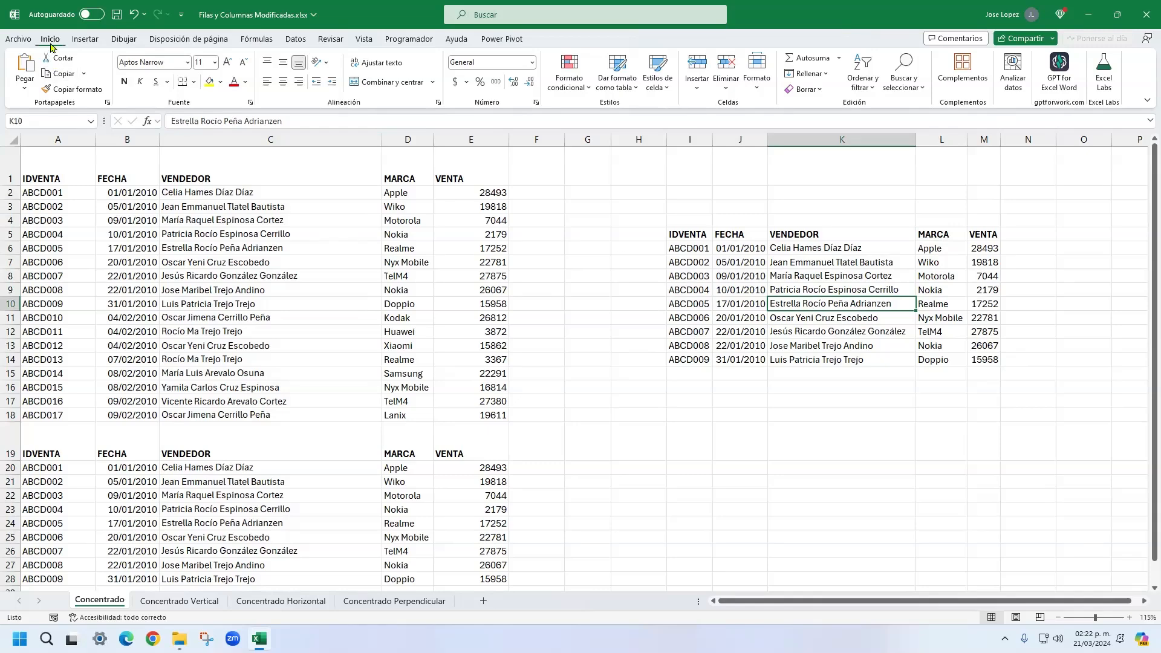
pyautogui.click(726, 89)
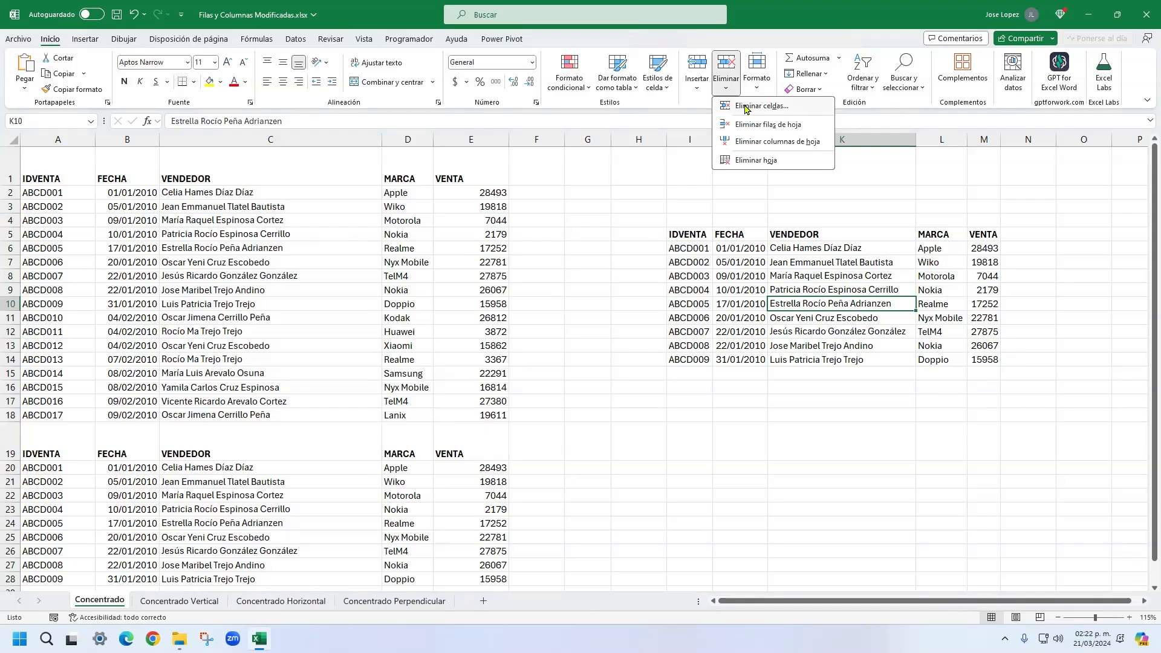
pyautogui.click(745, 108)
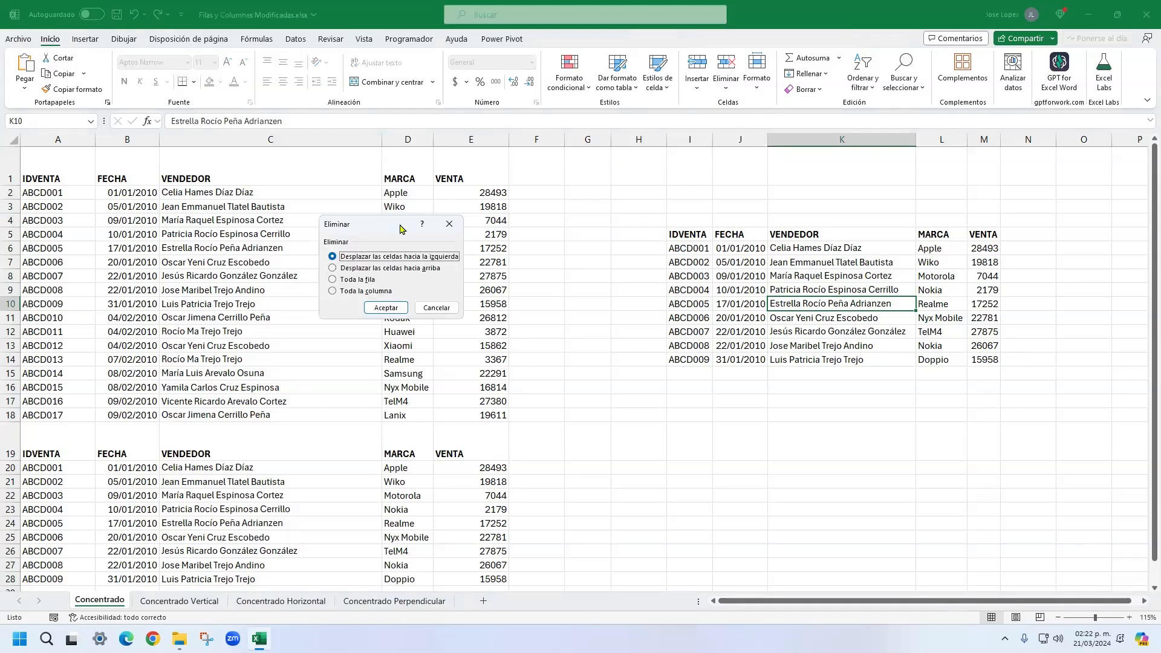
pyautogui.moveTo(400, 228); pyautogui.dragTo(838, 382)
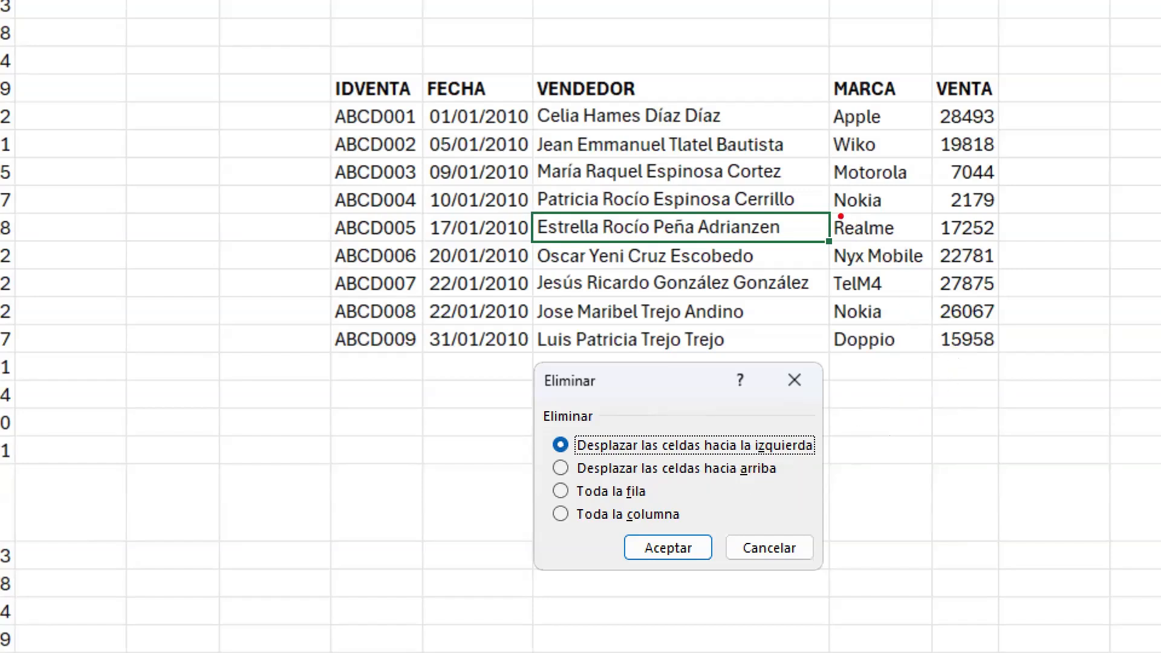
pyautogui.moveTo(823, 204)
pyautogui.mouseDown()
pyautogui.moveTo(831, 224)
pyautogui.moveTo(999, 248)
pyautogui.mouseUp()
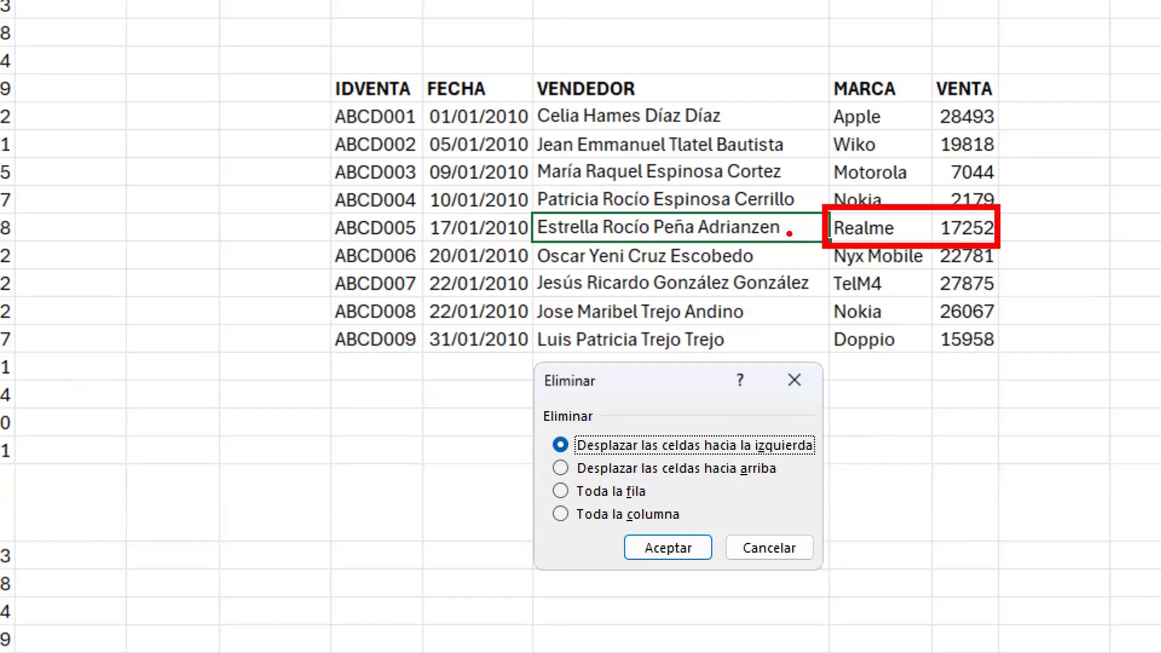
pyautogui.moveTo(750, 230); pyautogui.dragTo(824, 231)
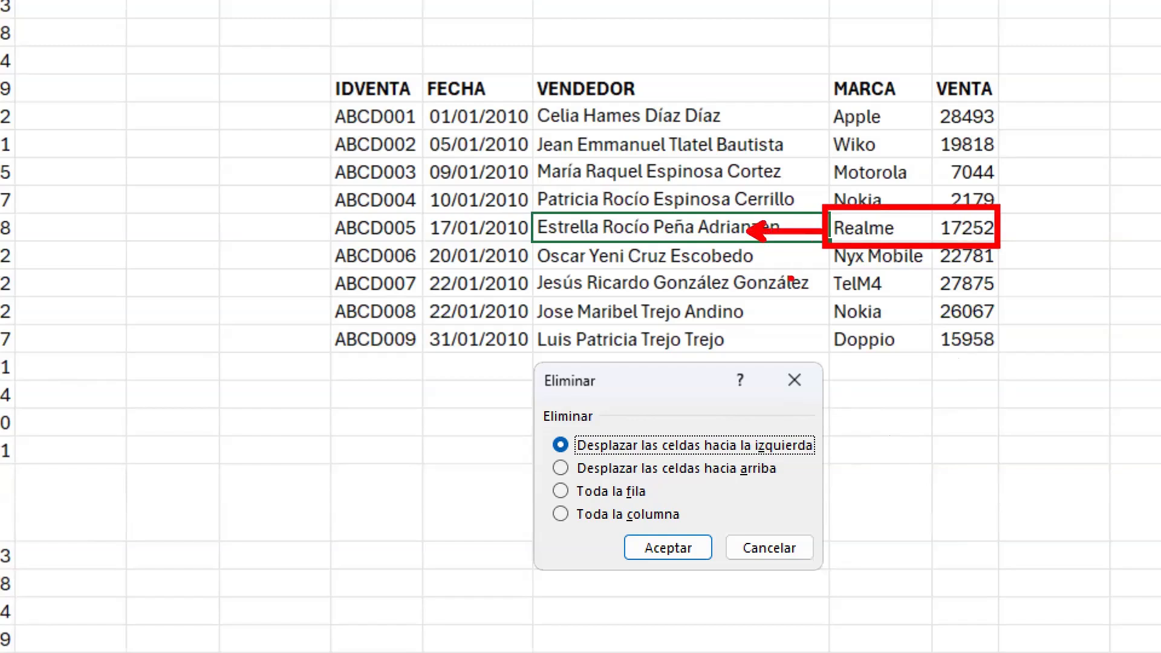
pyautogui.press('Escape')
pyautogui.click(561, 468)
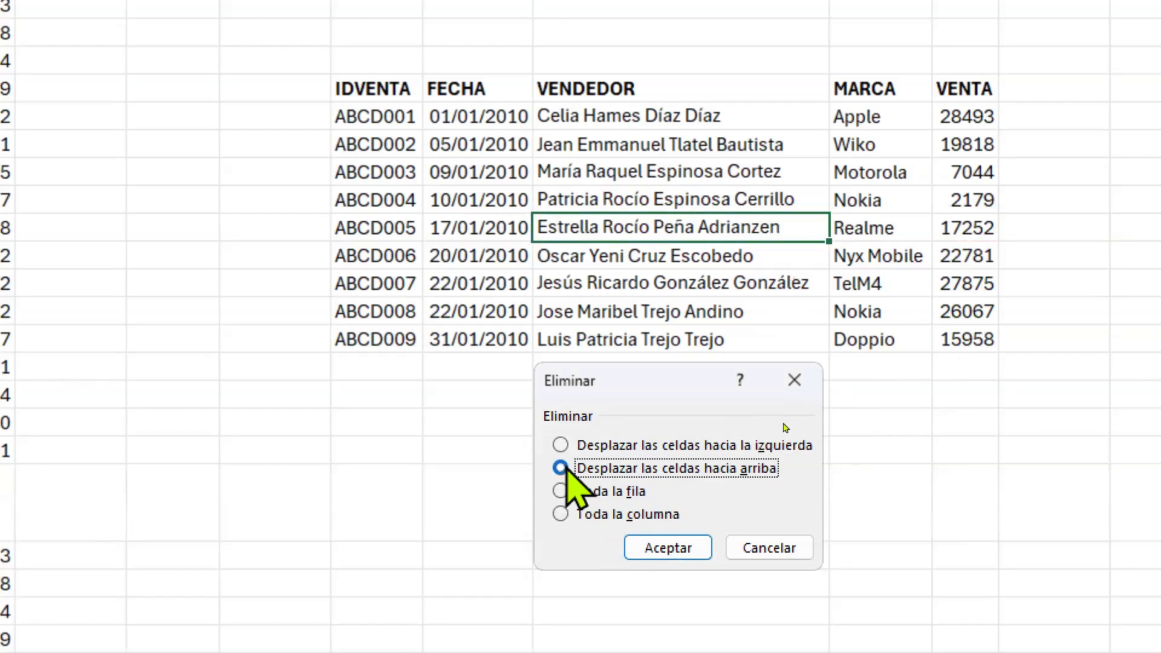
pyautogui.hotkey('ctrl', '2')
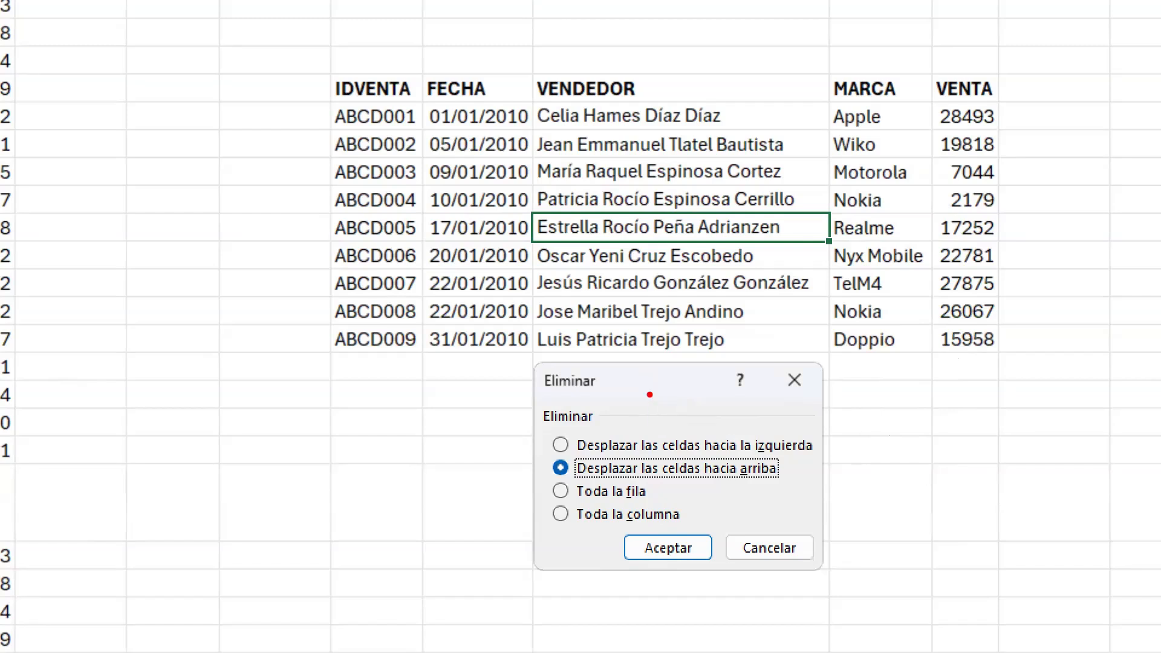
pyautogui.moveTo(533, 243)
pyautogui.mouseDown()
pyautogui.moveTo(590, 295)
pyautogui.moveTo(824, 353)
pyautogui.mouseUp()
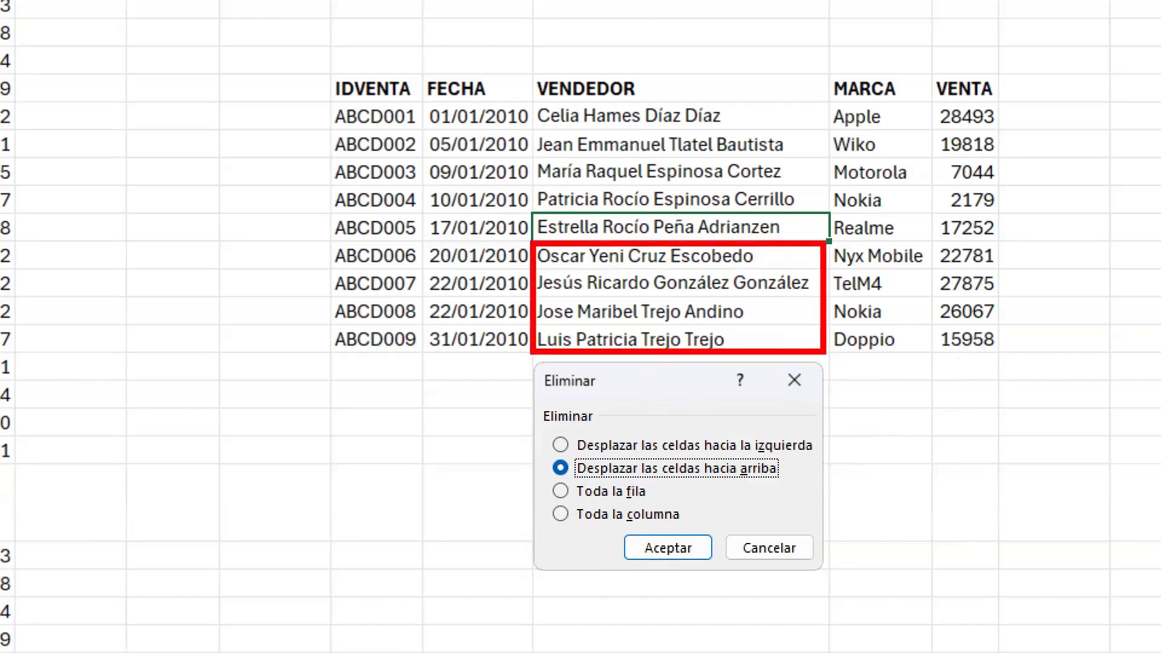
pyautogui.moveTo(798, 220)
pyautogui.mouseDown()
pyautogui.moveTo(800, 240)
pyautogui.moveTo(788, 230)
pyautogui.moveTo(805, 230)
pyautogui.mouseUp()
pyautogui.press('Escape')
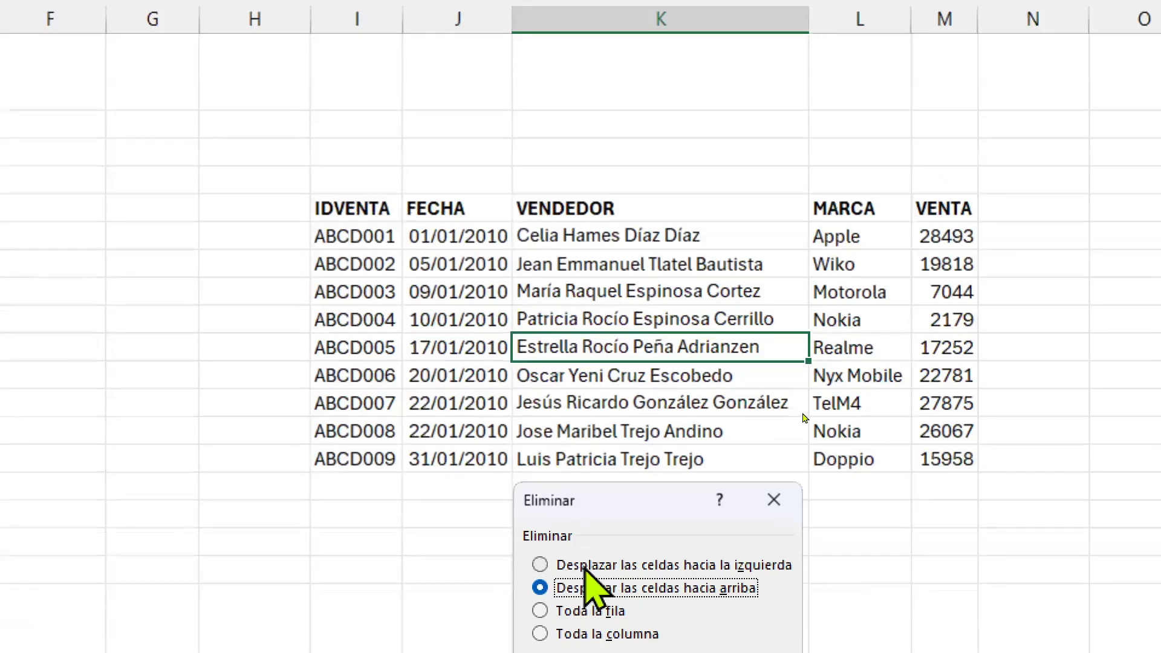
# - Delete cell K10 with the neighbouring cells shifted left, and undo the deletion
pyautogui.click(566, 652)
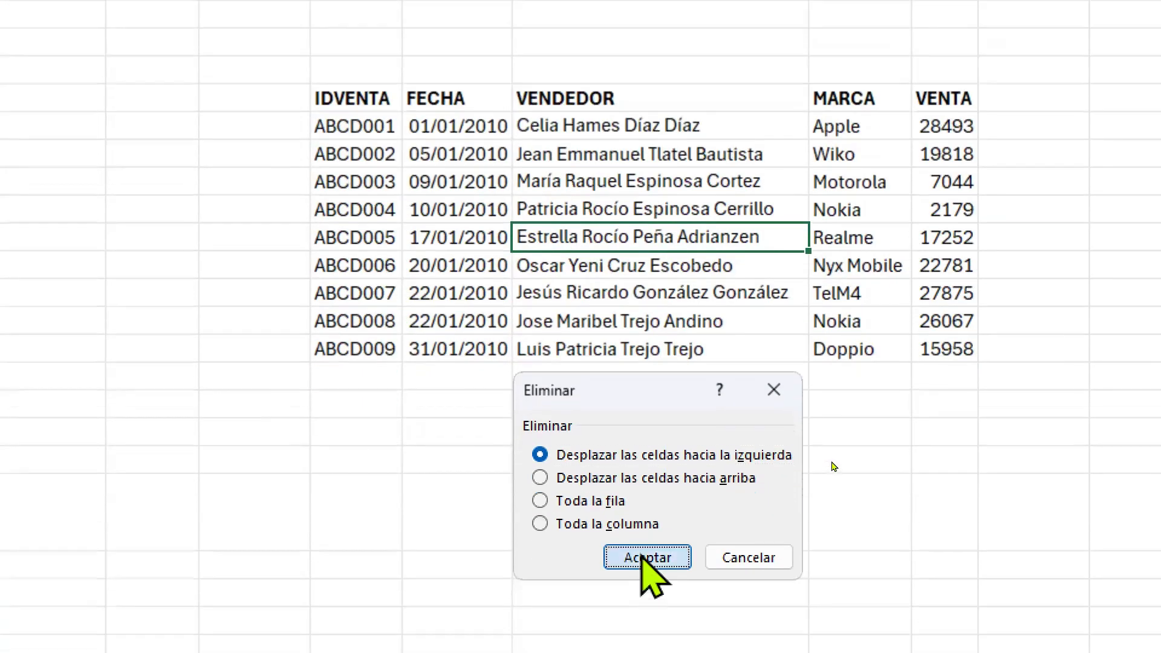
pyautogui.click(642, 652)
pyautogui.moveTo(767, 236); pyautogui.dragTo(870, 228)
pyautogui.hotkey('ctrl', 'z')
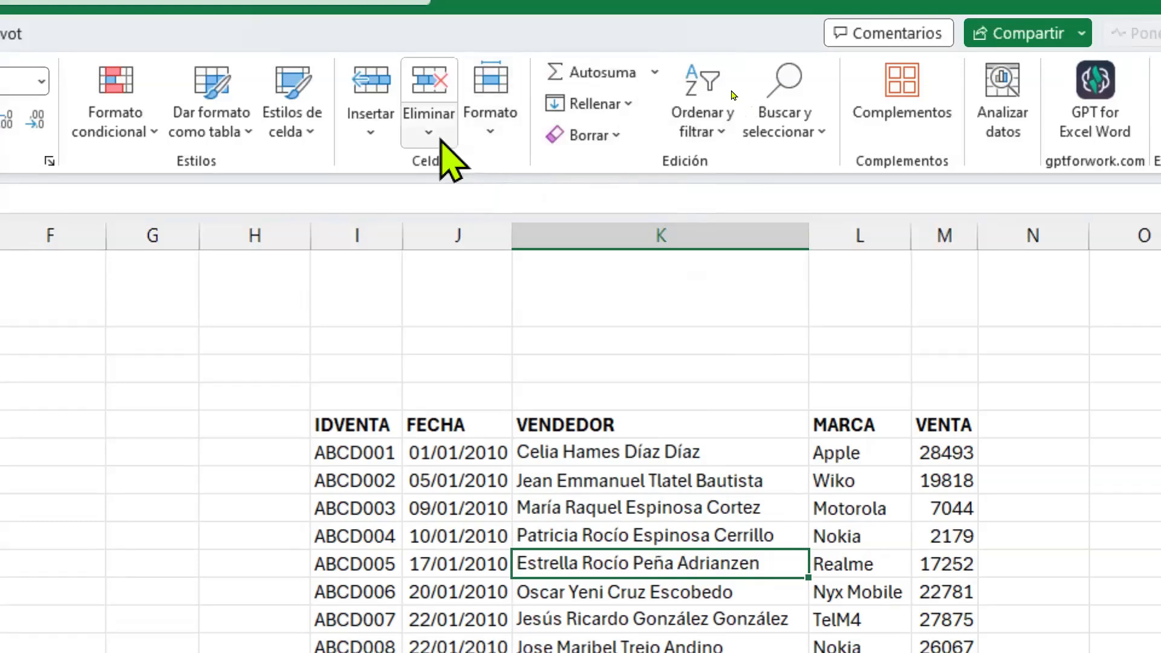
# - Delete cell K10 with the cells below shifted up, and undo the deletion
pyautogui.click(441, 117)
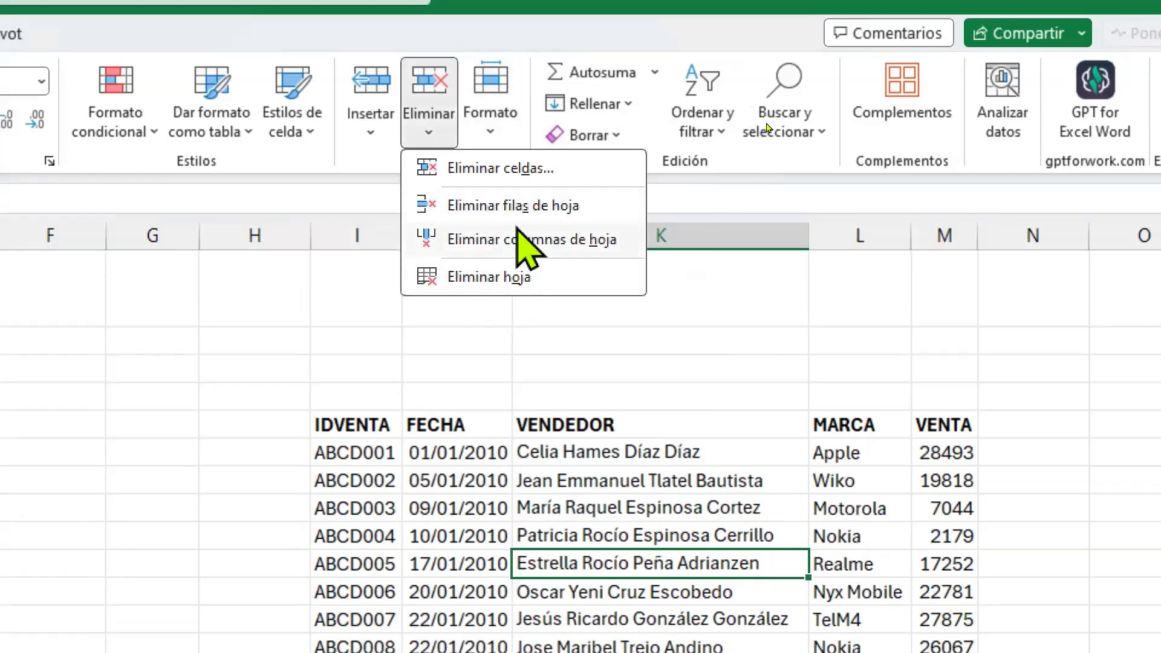
pyautogui.click(516, 168)
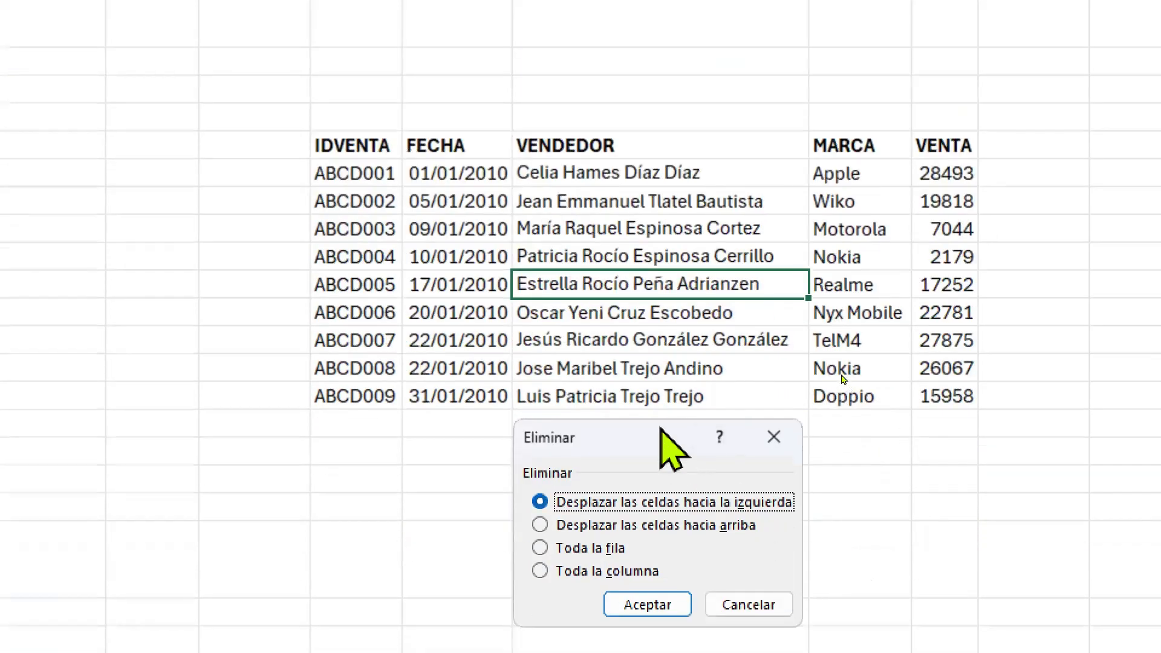
pyautogui.click(593, 526)
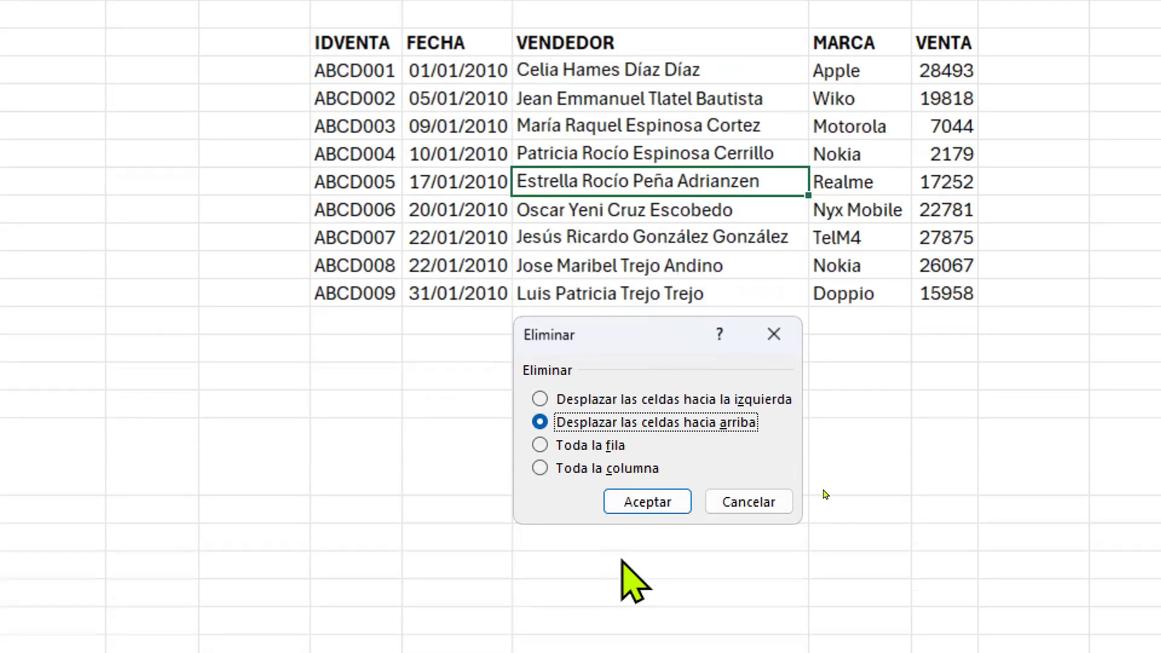
pyautogui.click(638, 604)
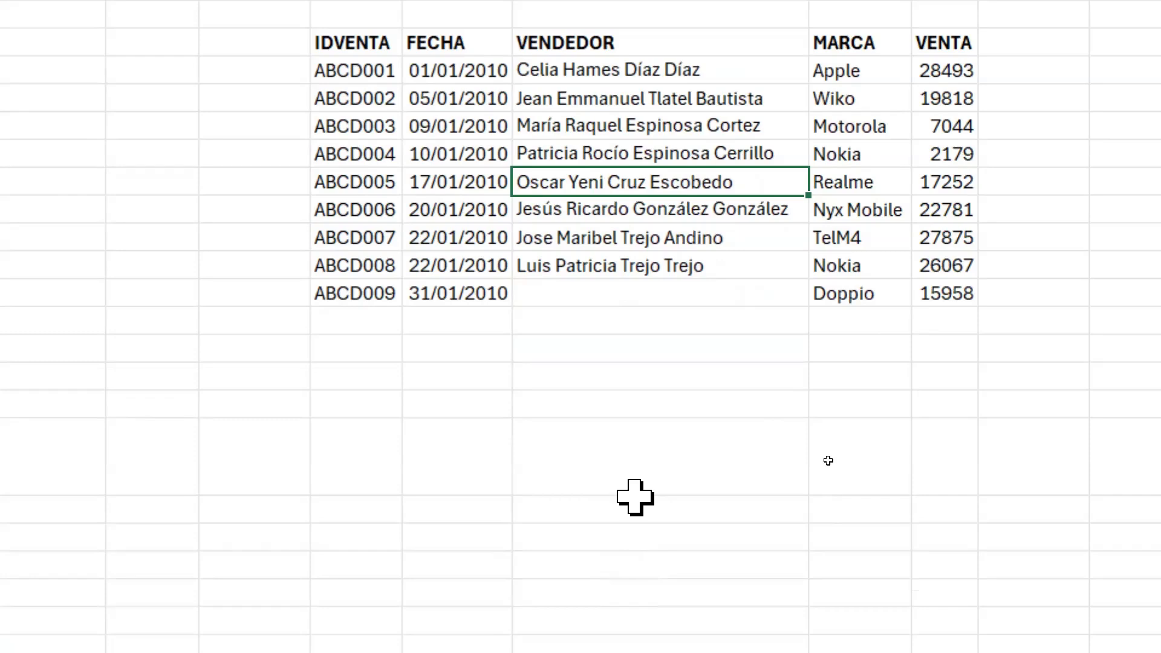
pyautogui.hotkey('ctrl', 'z')
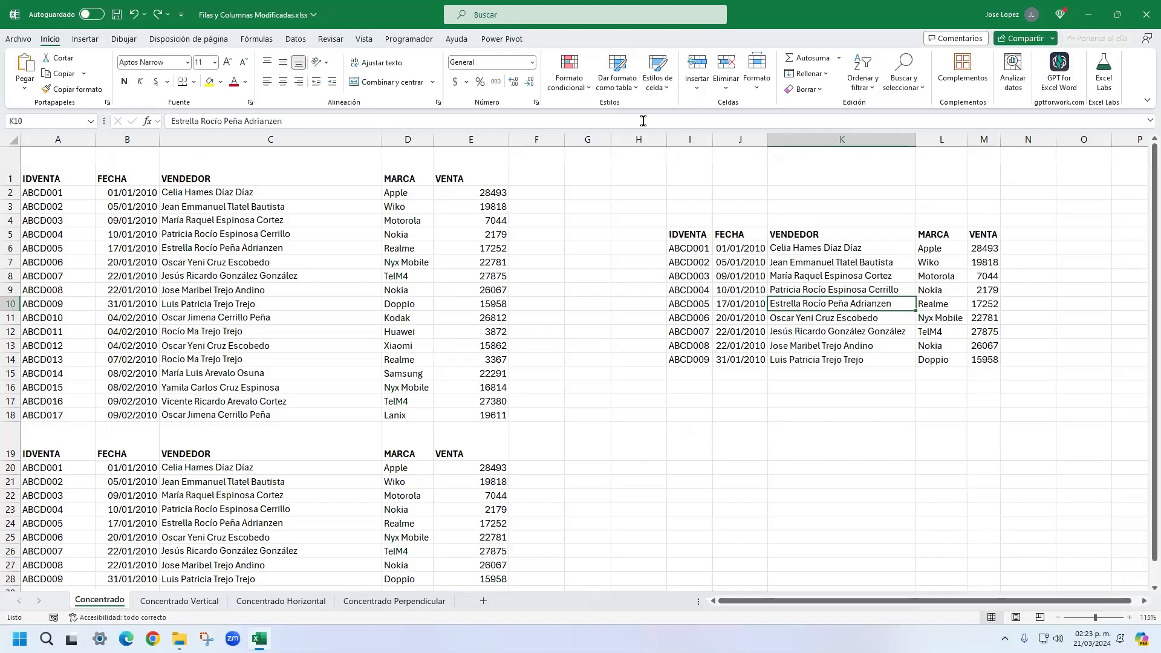
# - Delete the entire sheet row containing cell K10 through the Delete cells options, and undo the deletion
pyautogui.click(725, 87)
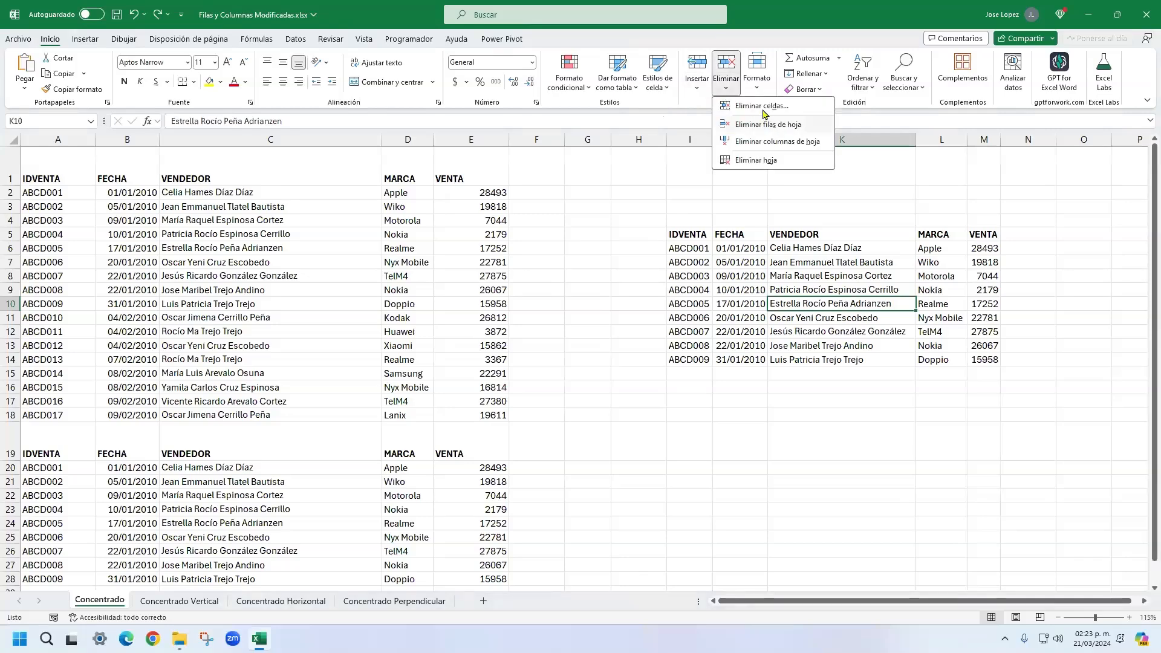
pyautogui.click(798, 104)
pyautogui.click(795, 435)
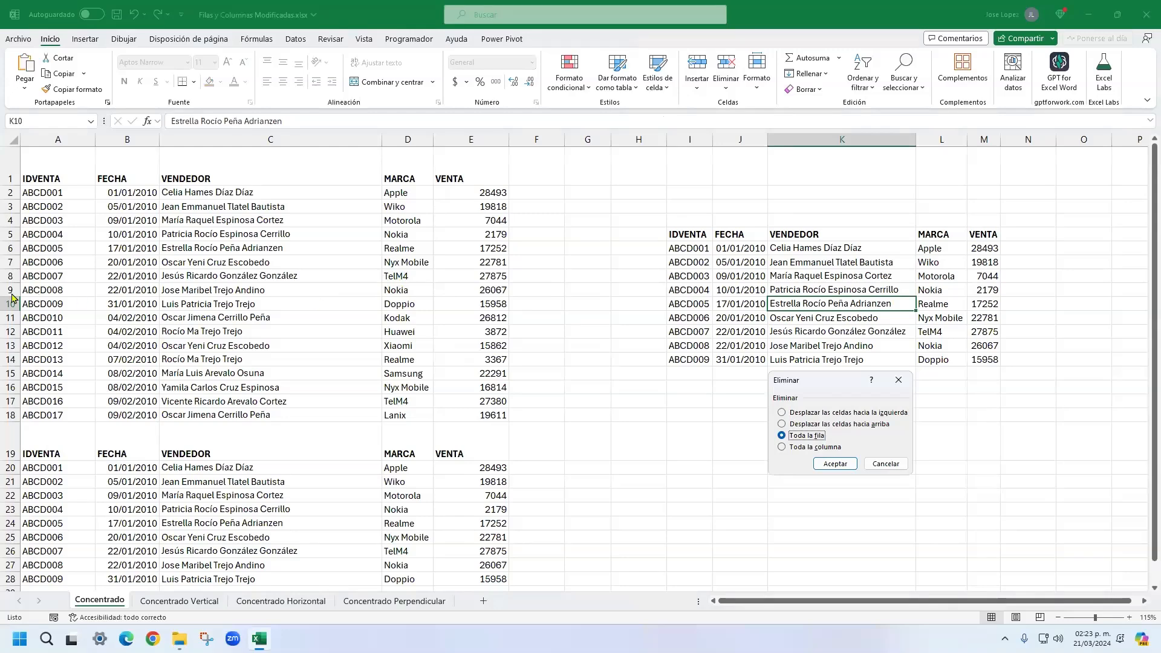
pyautogui.click(837, 464)
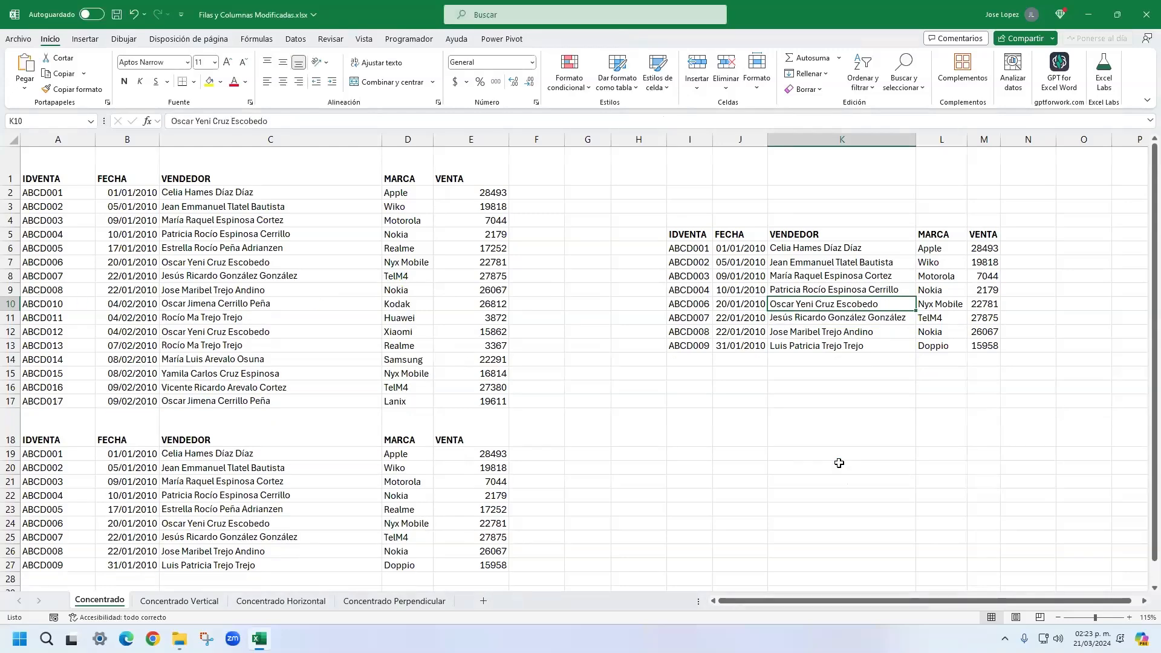
pyautogui.hotkey('ctrl', 'z')
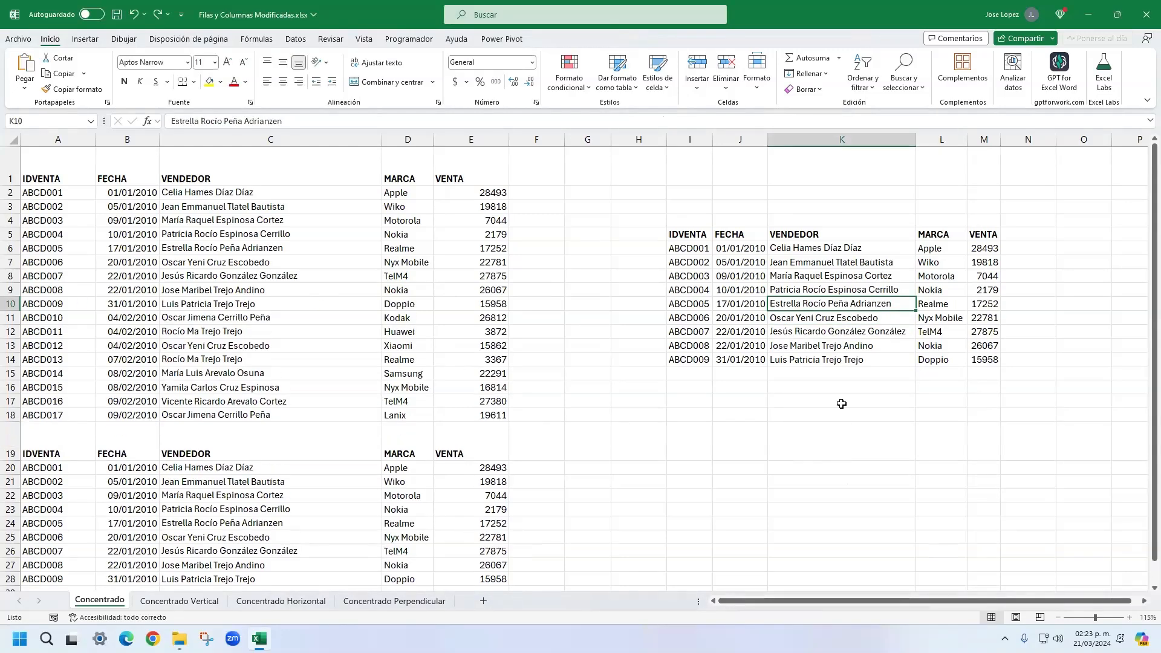
# - Delete the entire column containing cell K10 through the Delete cells options, and undo the deletion
pyautogui.click(725, 84)
pyautogui.click(763, 107)
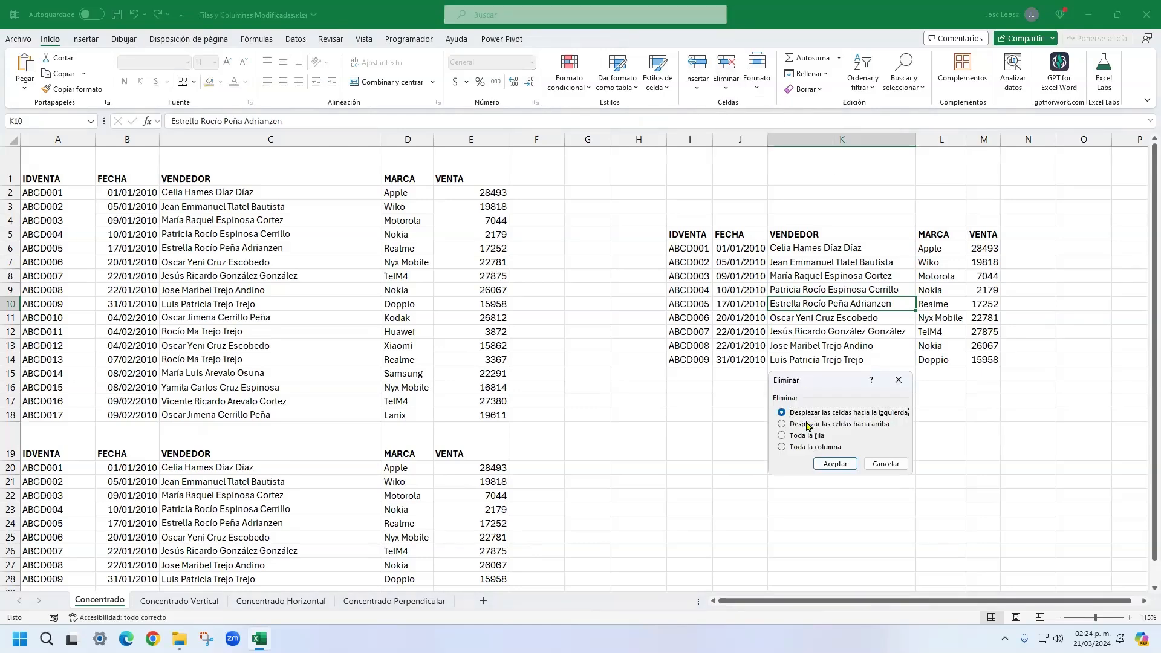
pyautogui.click(821, 447)
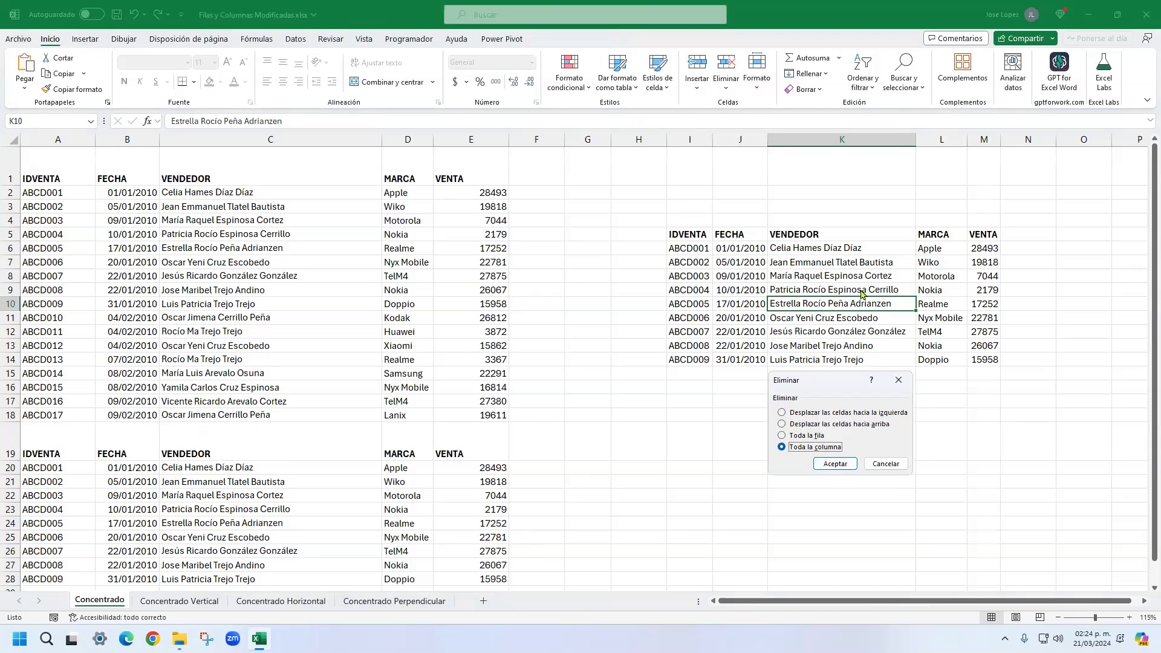
pyautogui.click(836, 463)
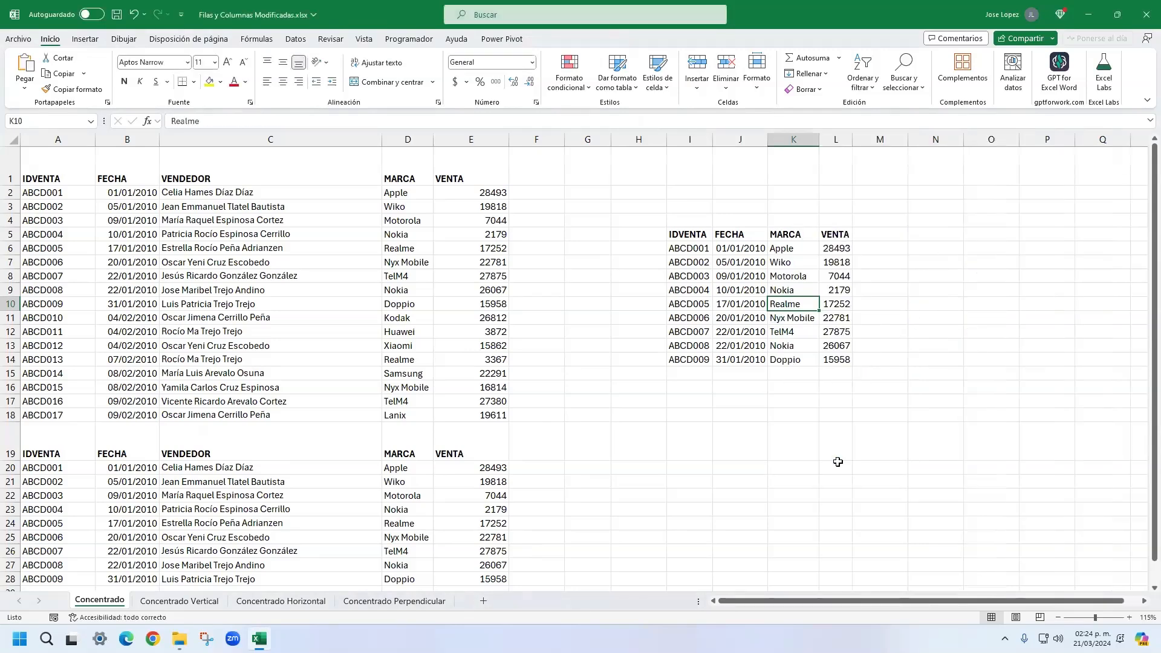
pyautogui.hotkey('ctrl', 'z')
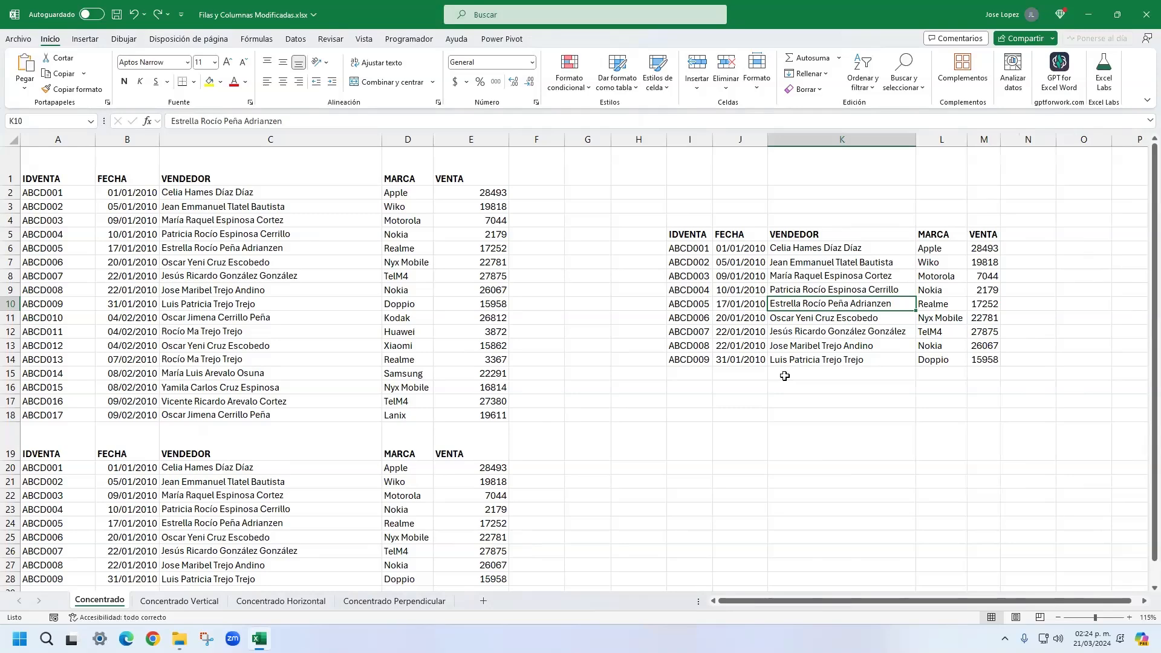
pyautogui.hotkey('ctrl', '-')
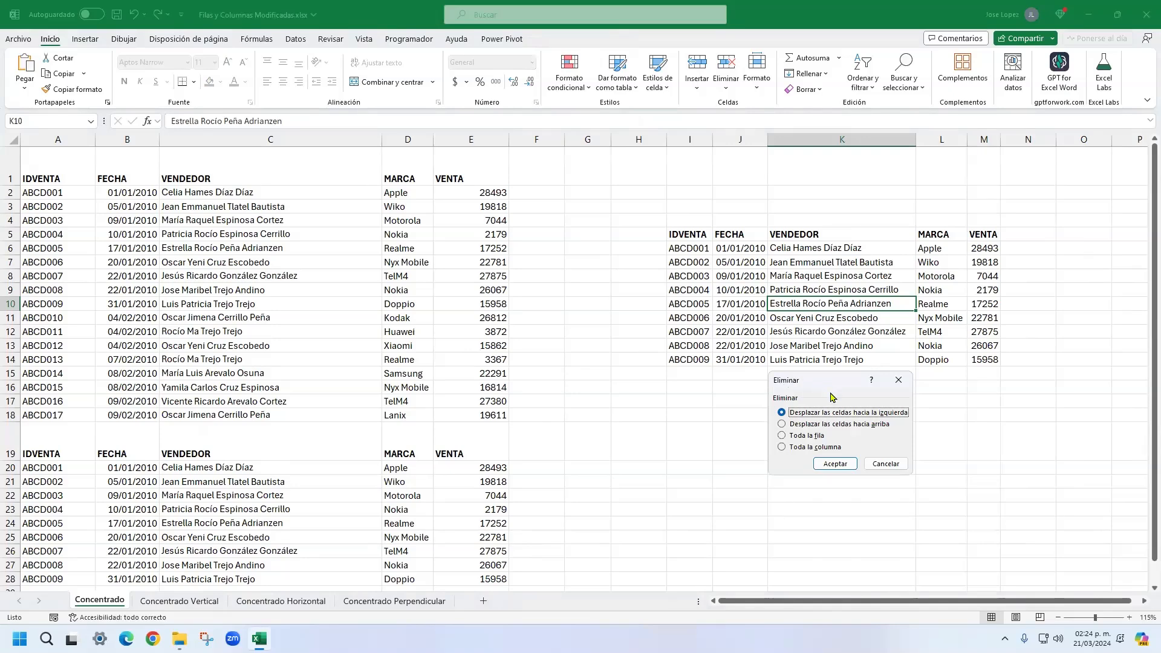
pyautogui.moveTo(832, 389); pyautogui.dragTo(841, 387)
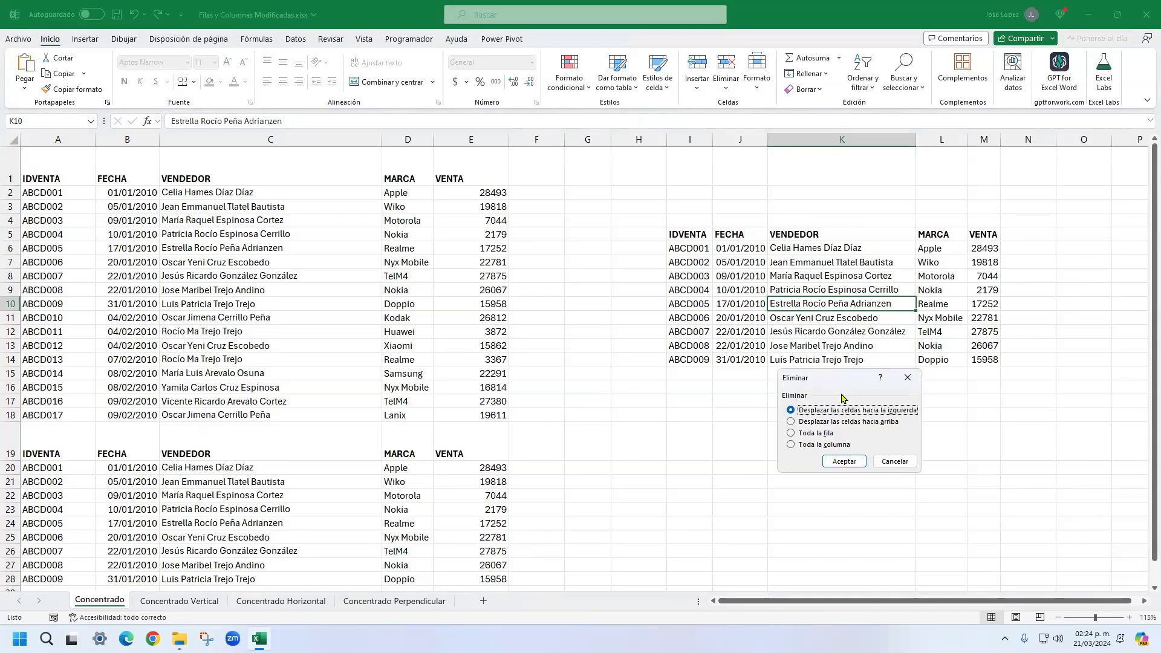
pyautogui.press('Escape')
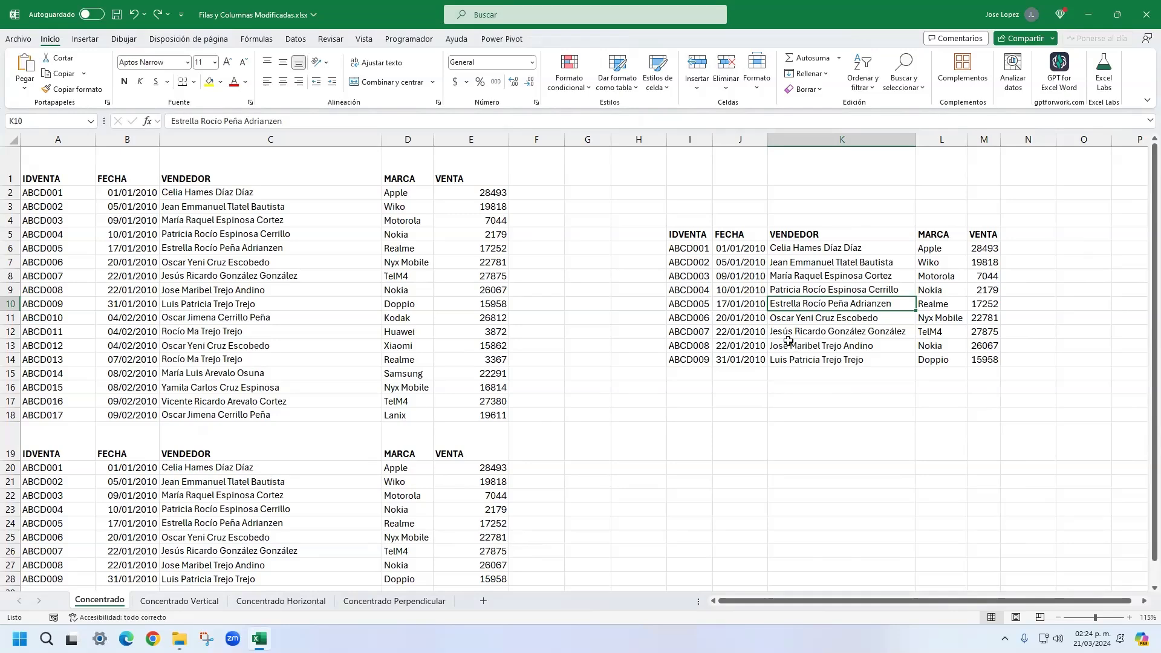
# - Delete the cell range J9:K11 in the small table with the neighbouring cells shifted left, and undo the deletion
pyautogui.moveTo(745, 295); pyautogui.dragTo(823, 310)
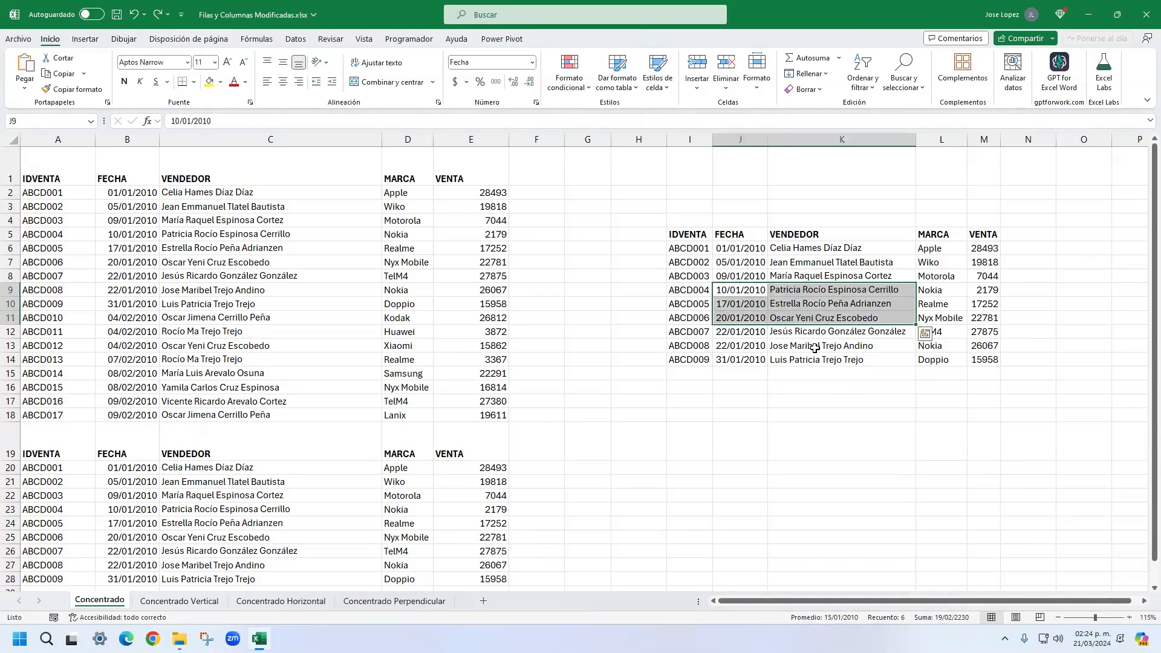
pyautogui.hotkey('ctrl', '-')
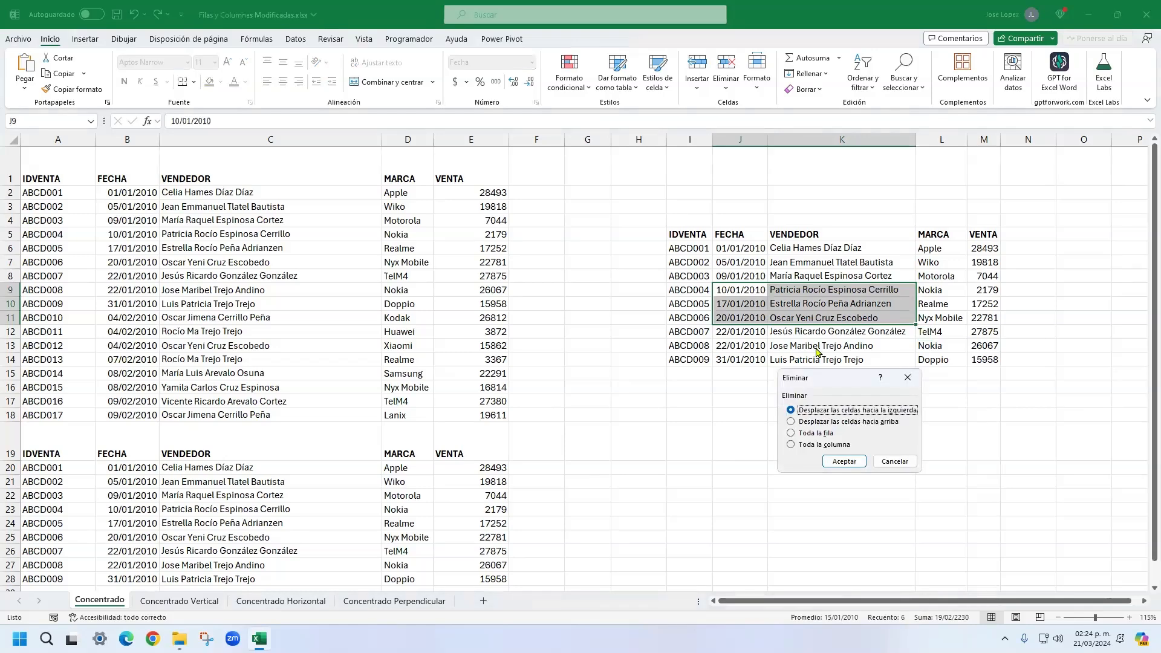
pyautogui.click(892, 412)
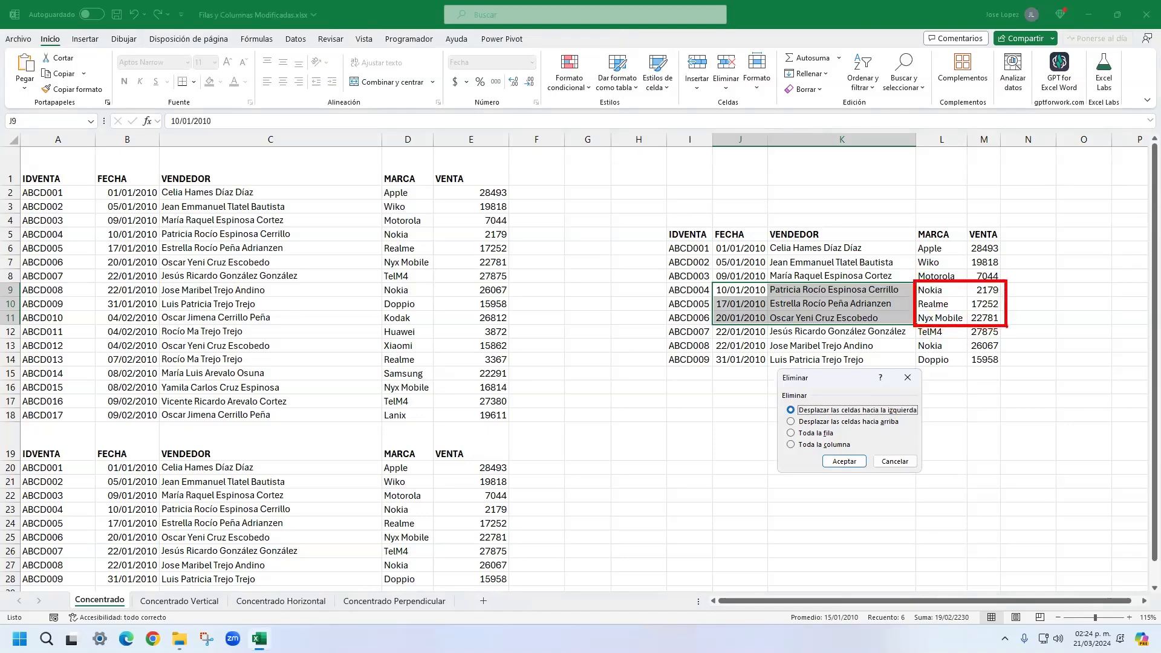
pyautogui.click(844, 461)
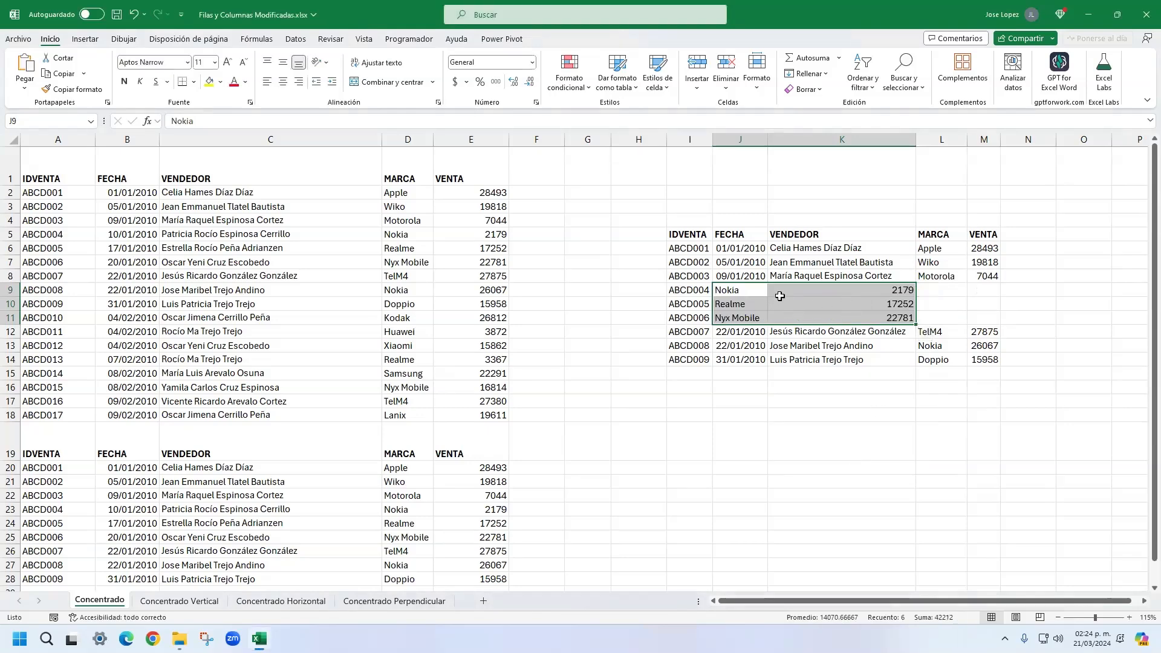
pyautogui.hotkey('ctrl', 'z')
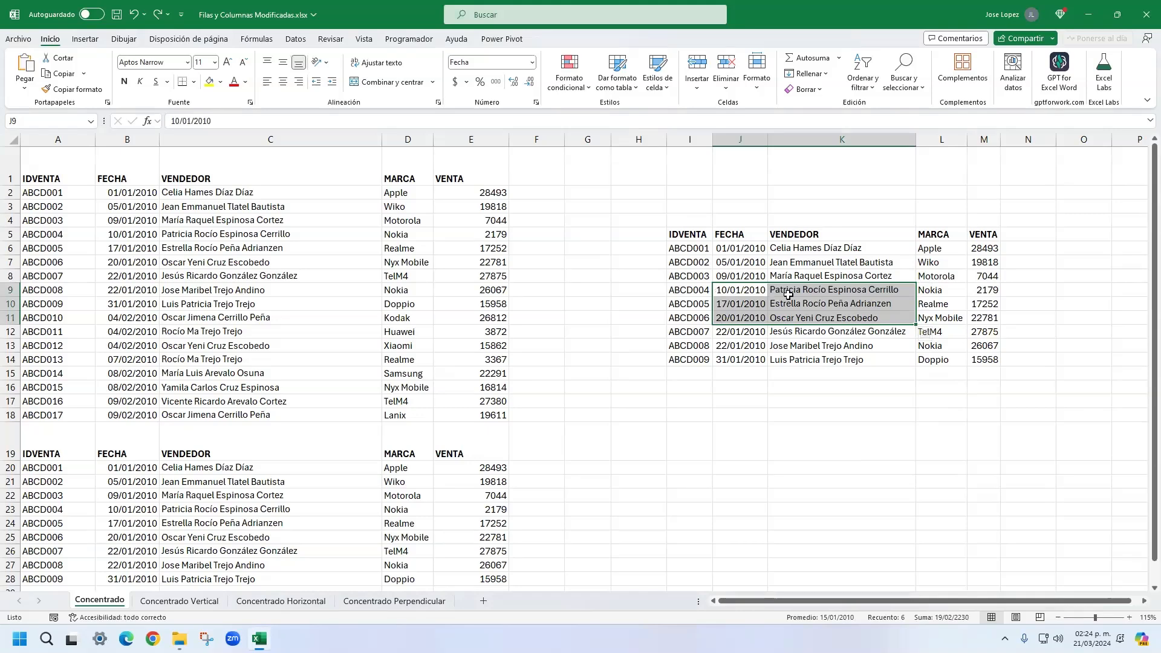
# - Delete the cell range J9:K11 with the cells below shifted up, and undo the deletion
pyautogui.hotkey('ctrl', '-')
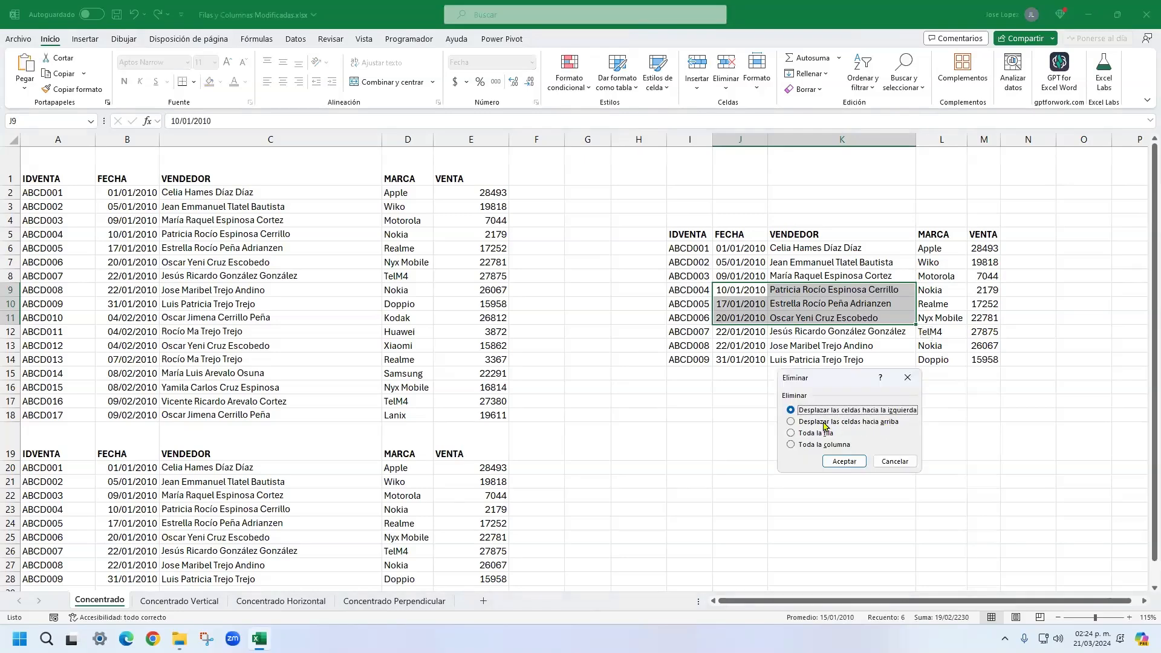
pyautogui.click(791, 422)
pyautogui.moveTo(817, 387); pyautogui.dragTo(772, 432)
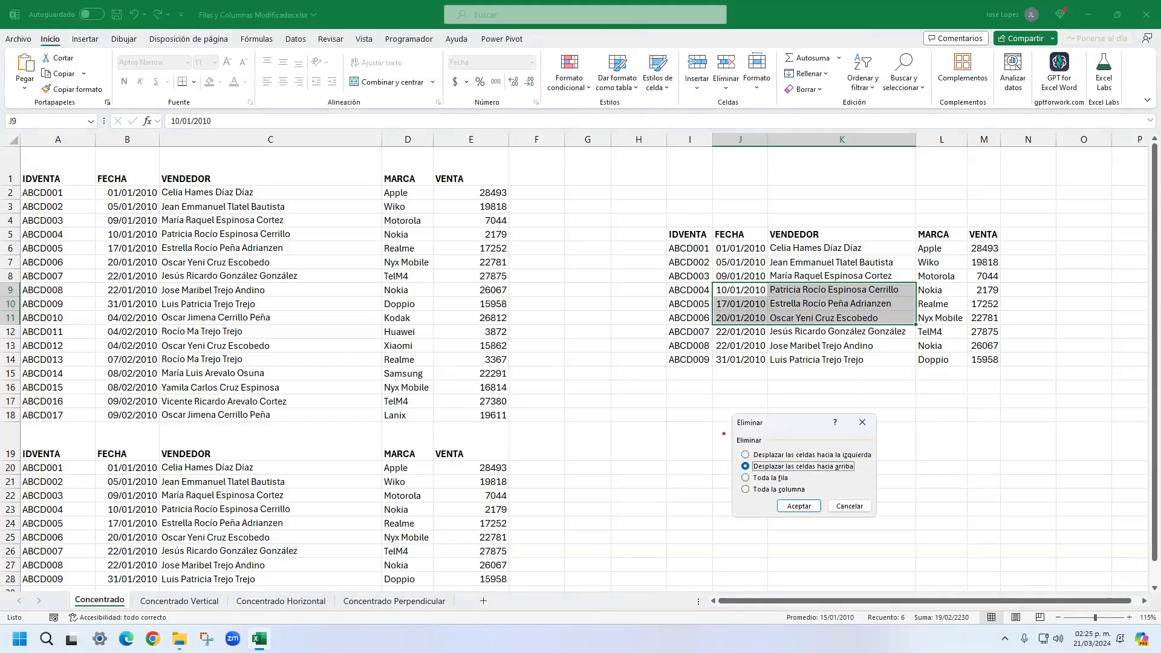
pyautogui.moveTo(711, 324); pyautogui.dragTo(915, 368)
pyautogui.moveTo(899, 288); pyautogui.dragTo(899, 319)
pyautogui.press('Escape')
pyautogui.click(798, 506)
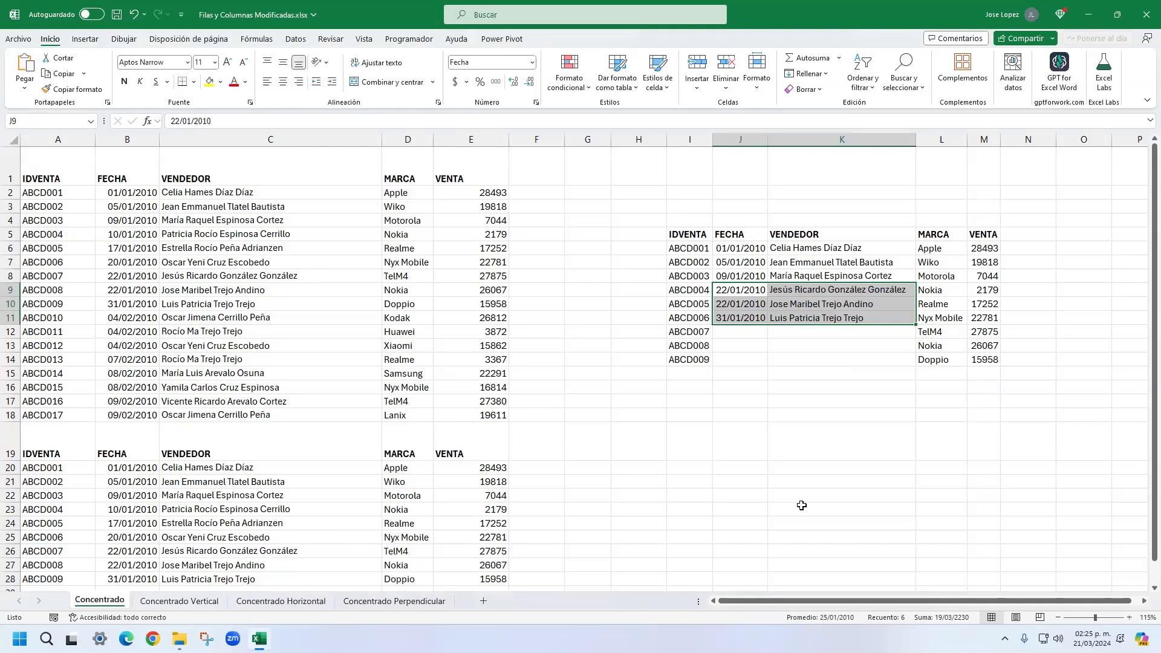
pyautogui.hotkey('ctrl', 'z')
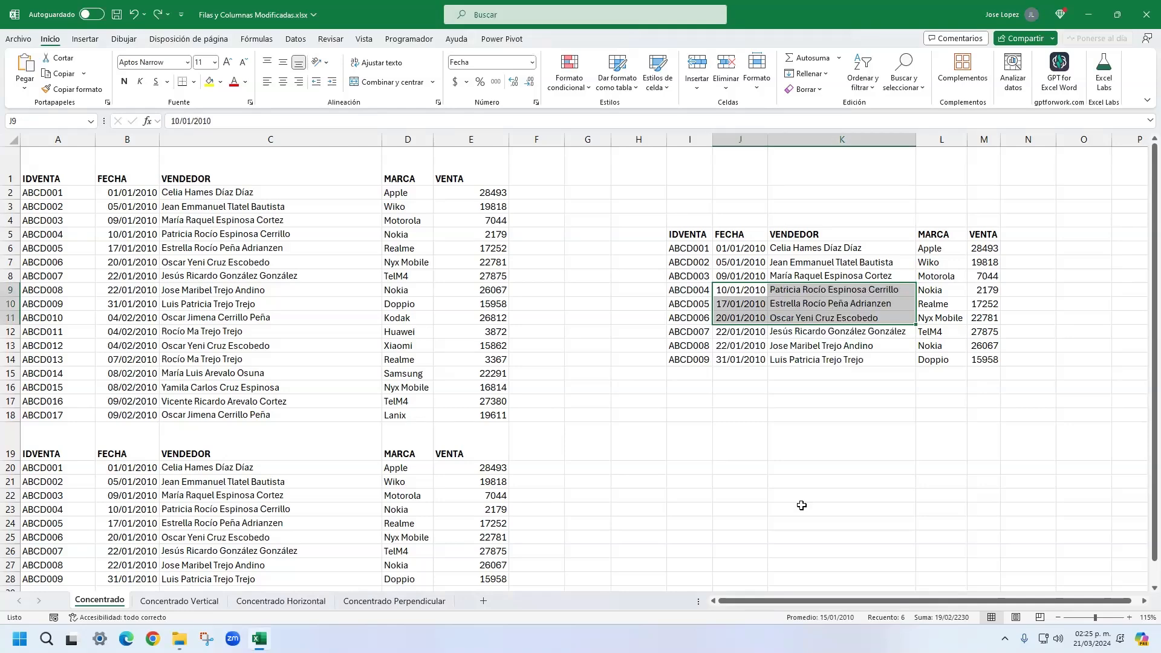
# - Delete the entire rows covered by the range J9:K11, and undo the deletion
pyautogui.hotkey('ctrl', '-')
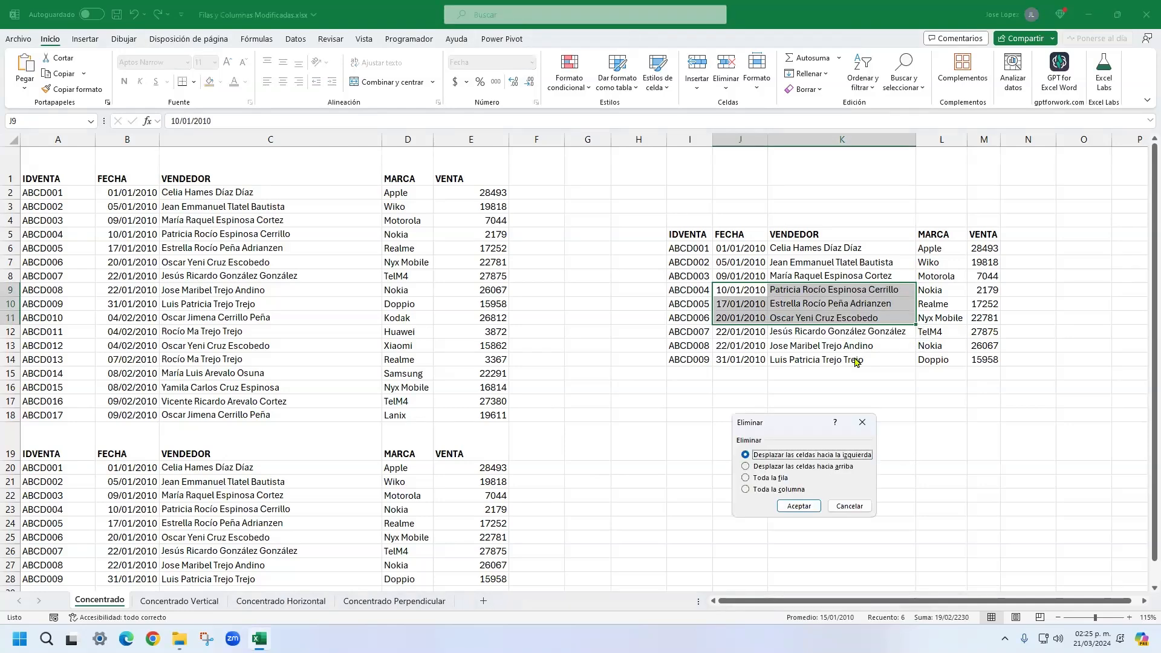
pyautogui.click(783, 478)
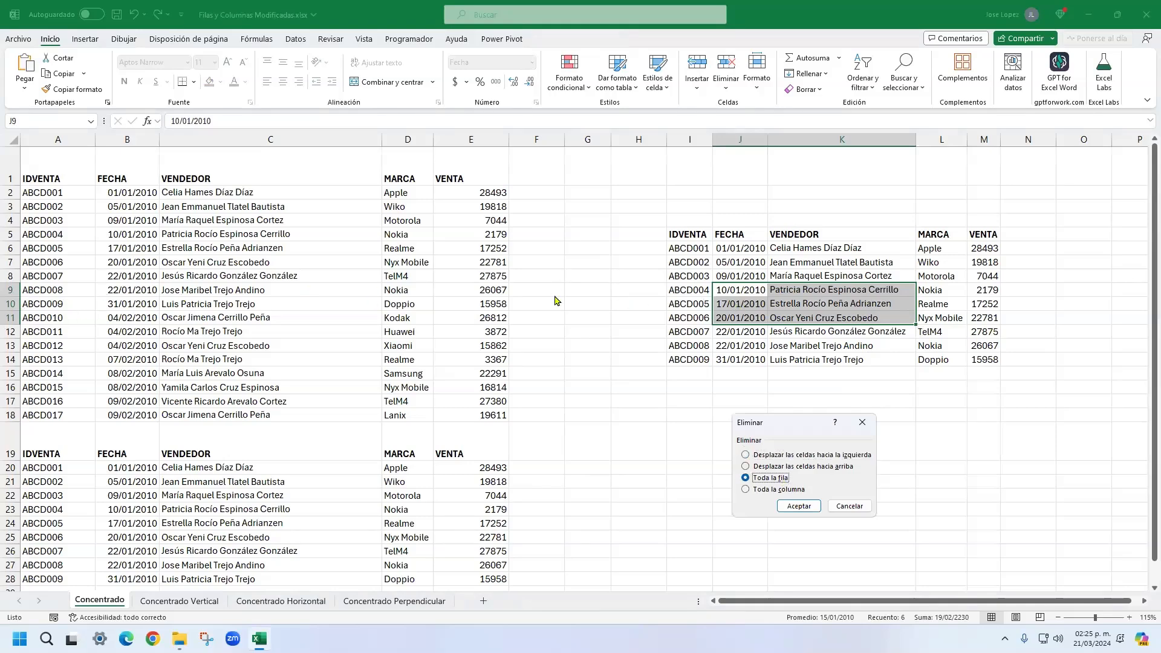
pyautogui.click(795, 505)
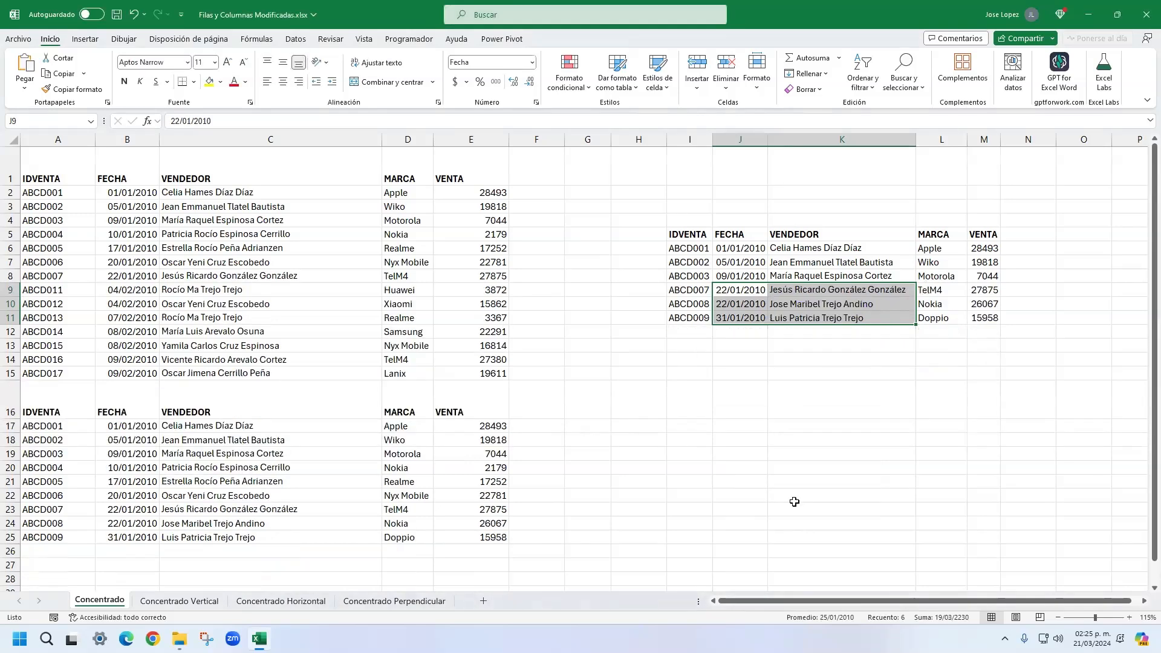
pyautogui.hotkey('ctrl', 'z')
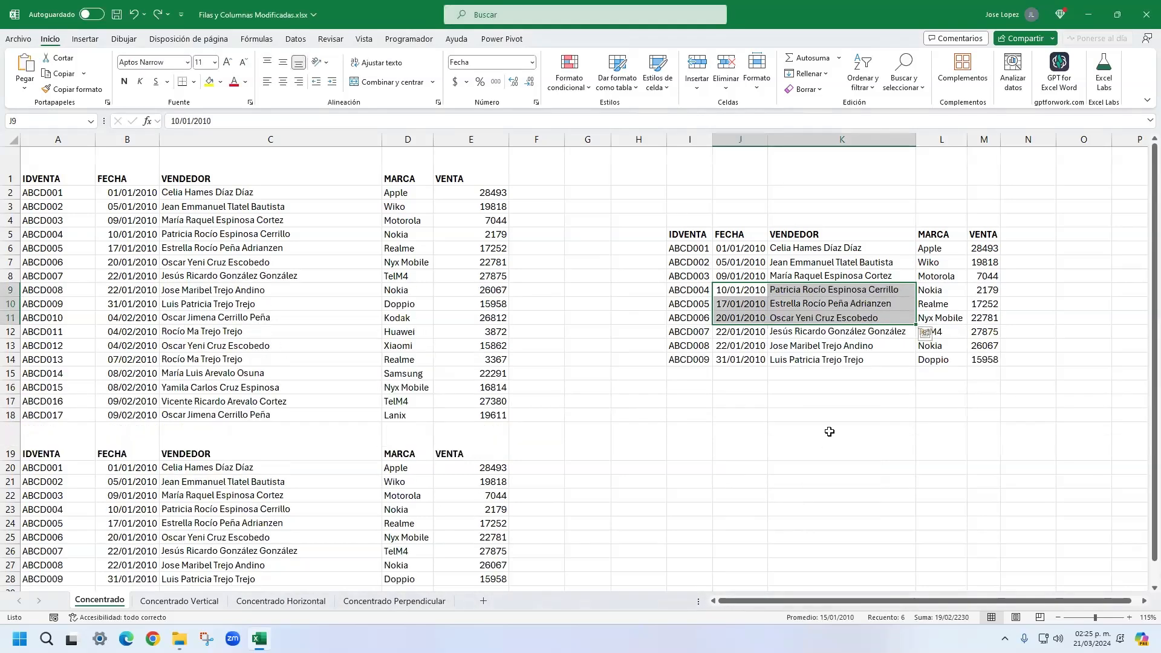
# - Delete the entire columns covered by the range J9:K11, and undo the deletion
pyautogui.hotkey('ctrl', '-')
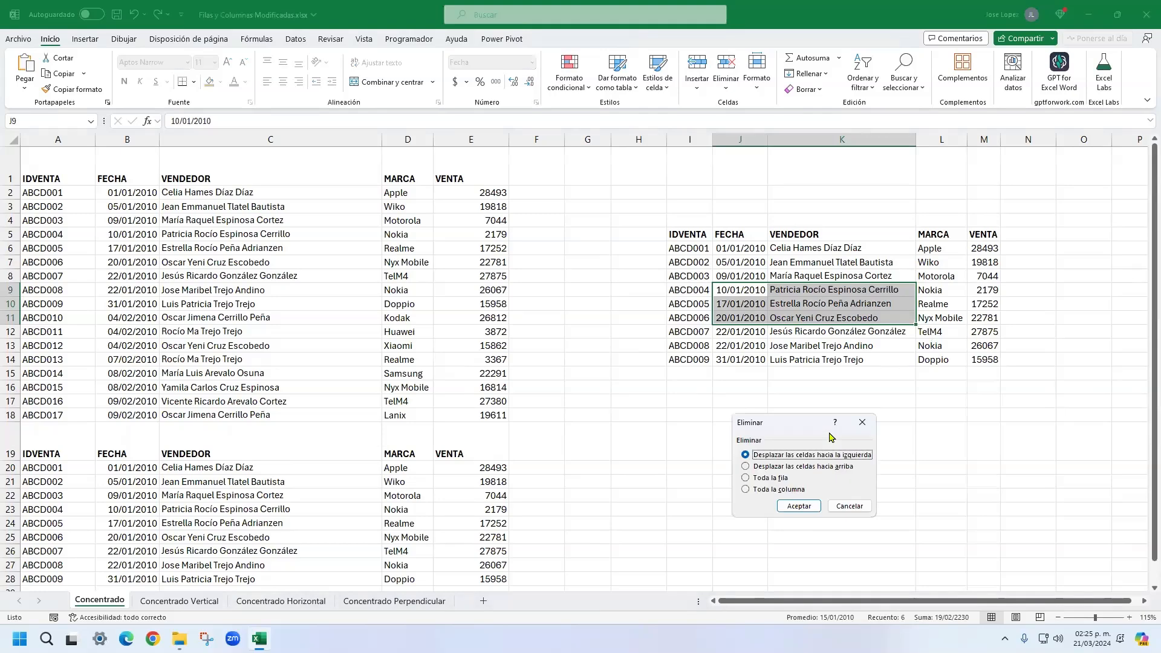
pyautogui.click(776, 490)
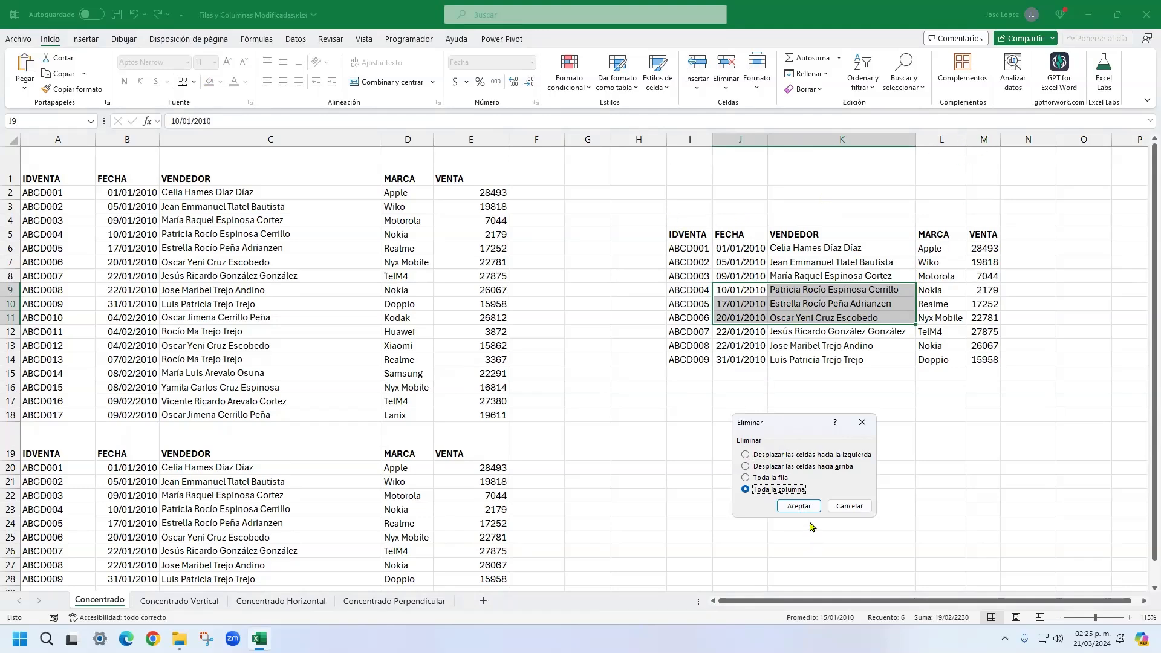
pyautogui.click(801, 506)
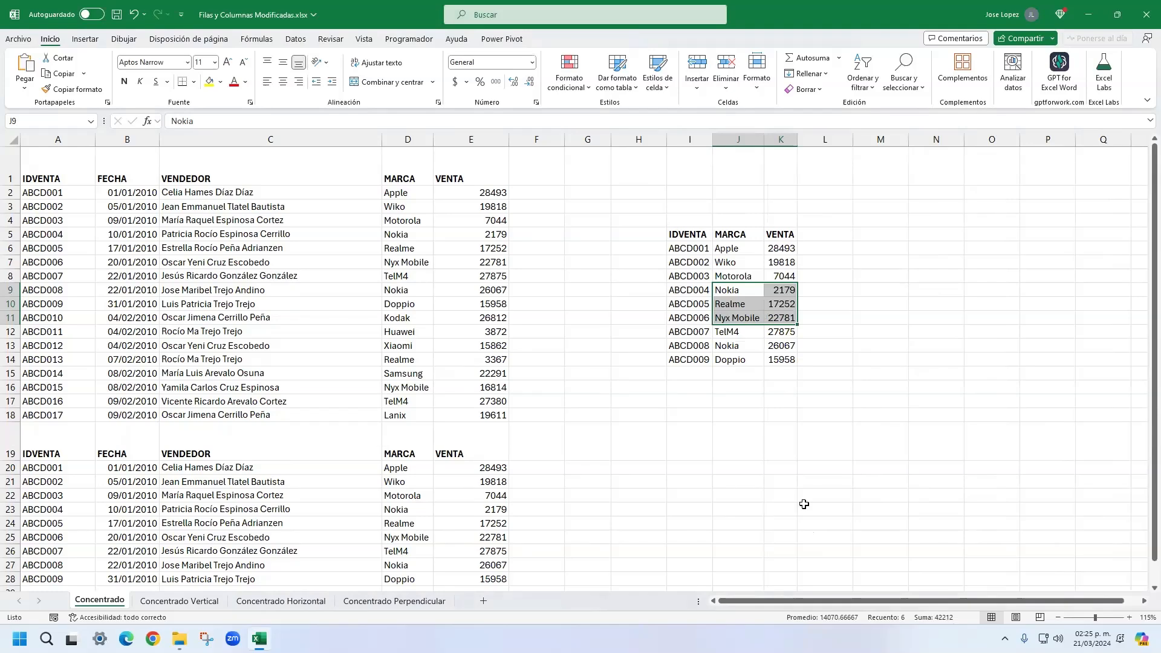
pyautogui.hotkey('ctrl', 'z')
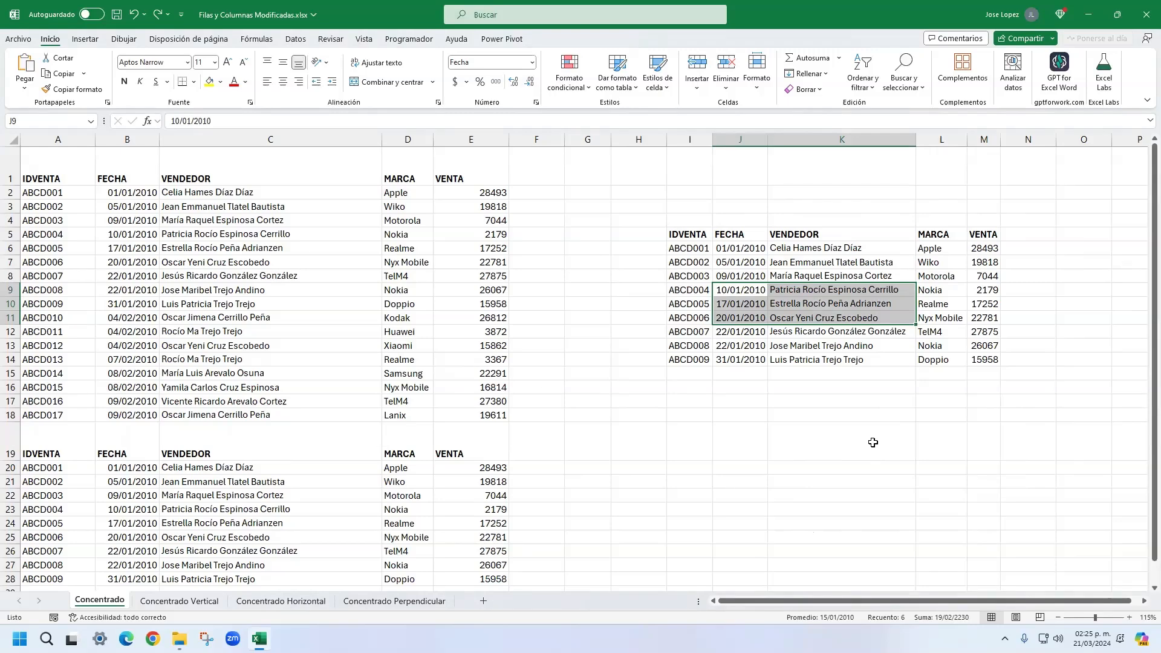
# - Freeze the top row with the column headings in the Concentrado Vertical sheet
pyautogui.click(179, 602)
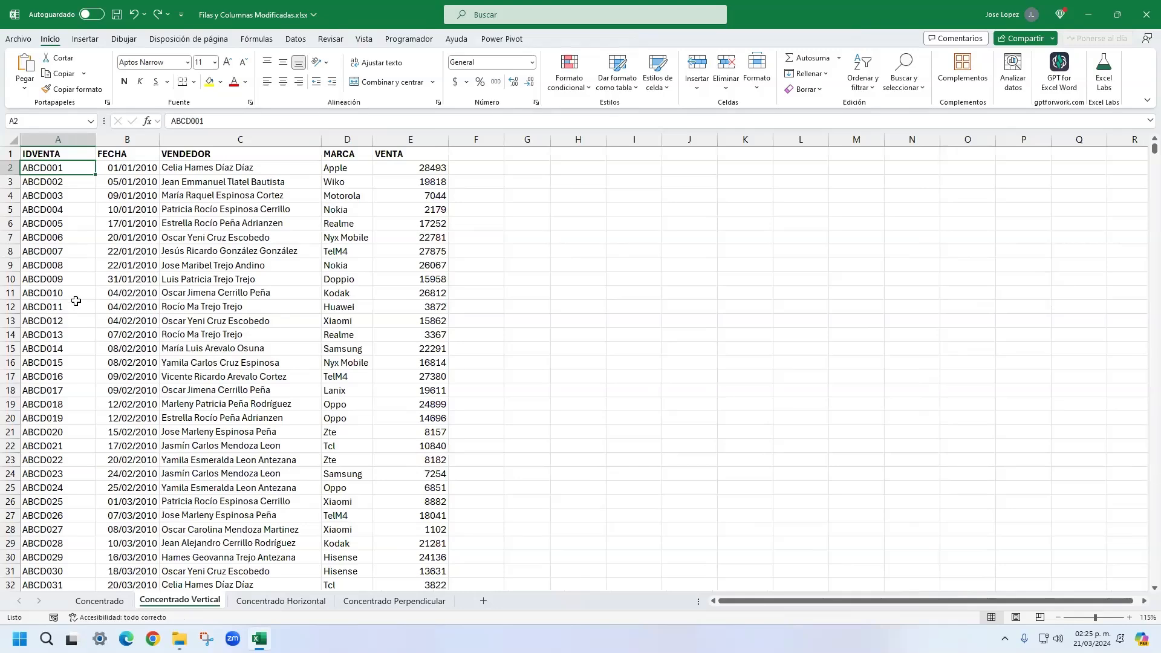
pyautogui.scroll(-5, 76, 301)
pyautogui.scroll(-5, 76, 301)
pyautogui.scroll(10, 76, 300)
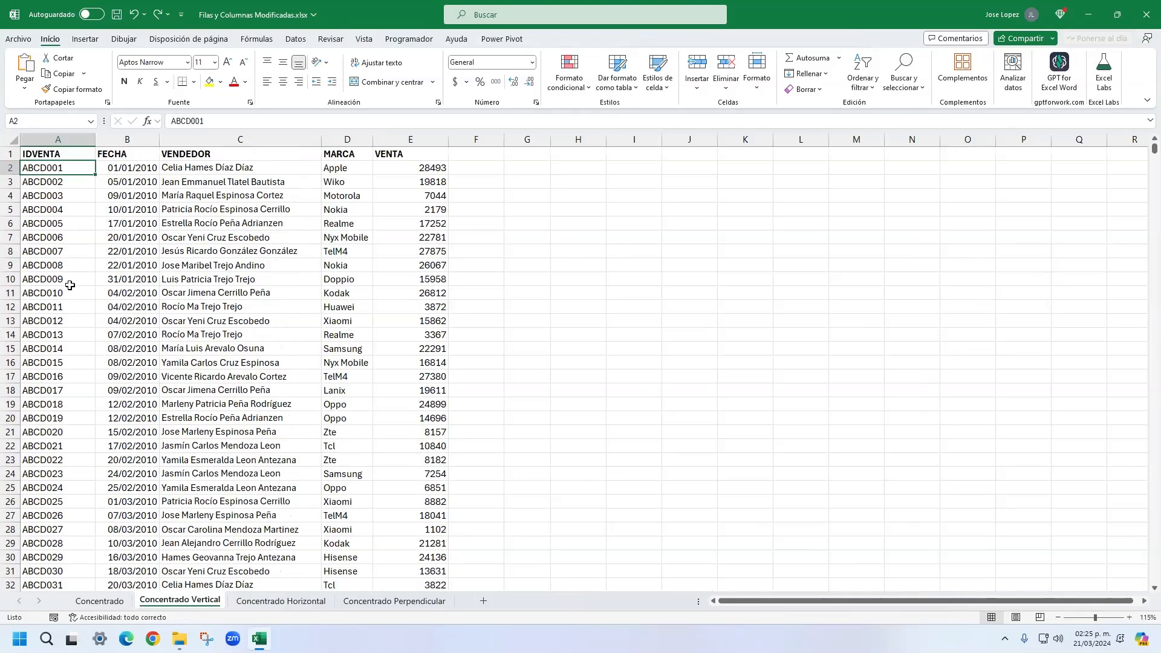
pyautogui.click(8, 151)
pyautogui.scroll(-20, 93, 294)
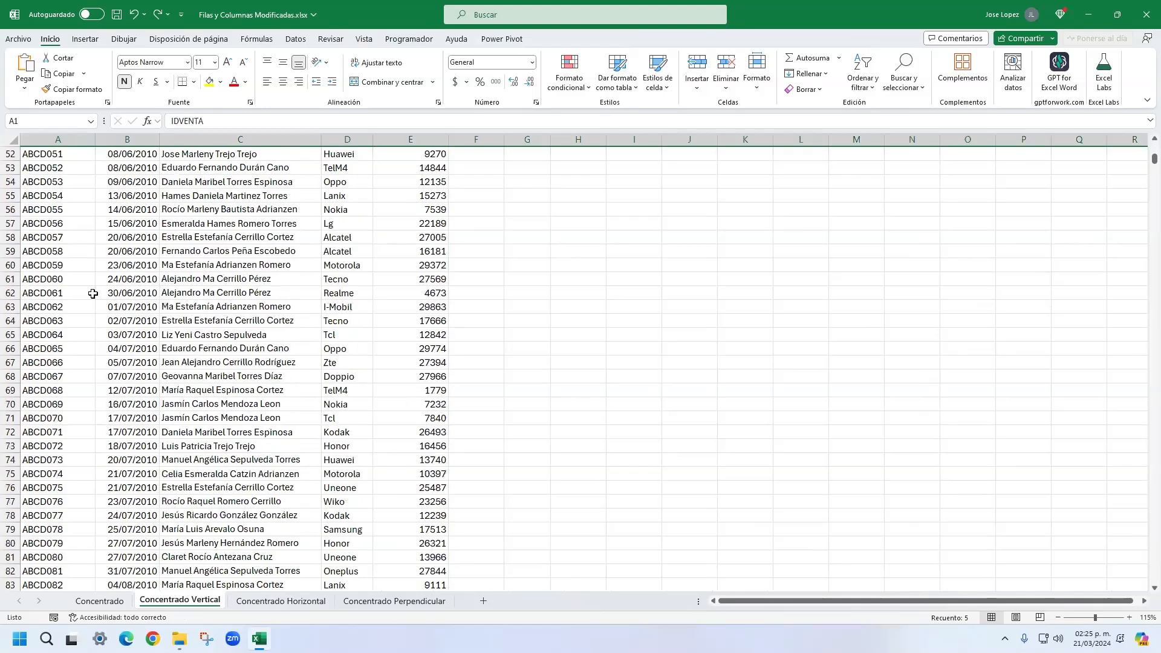
pyautogui.scroll(20, 92, 295)
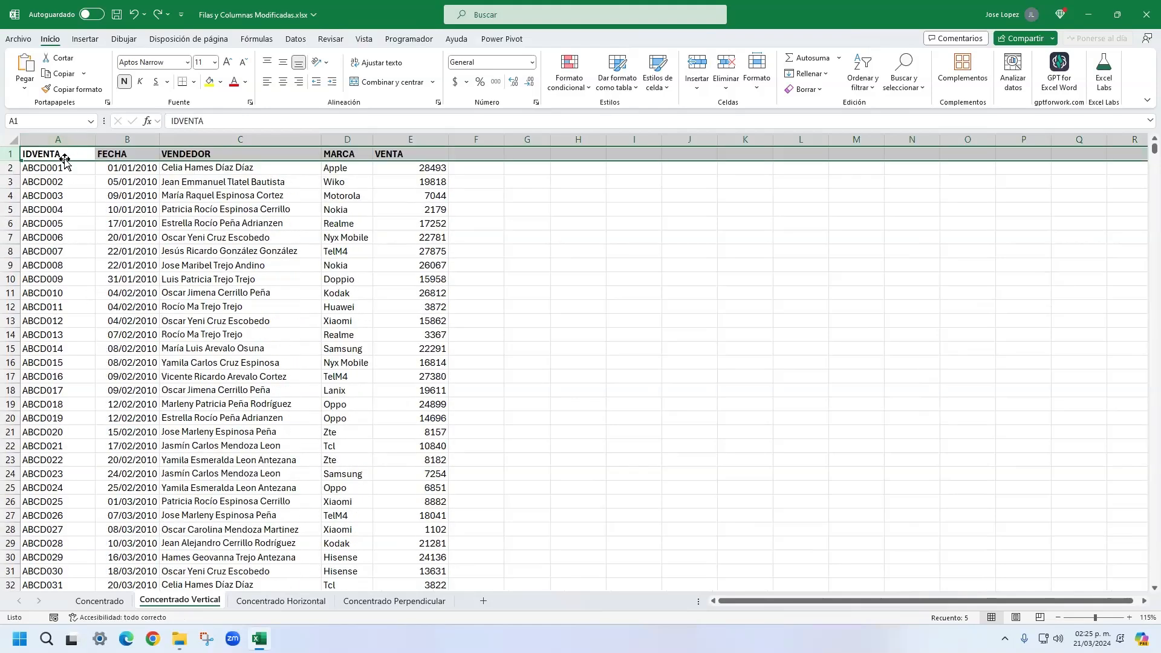
pyautogui.click(366, 41)
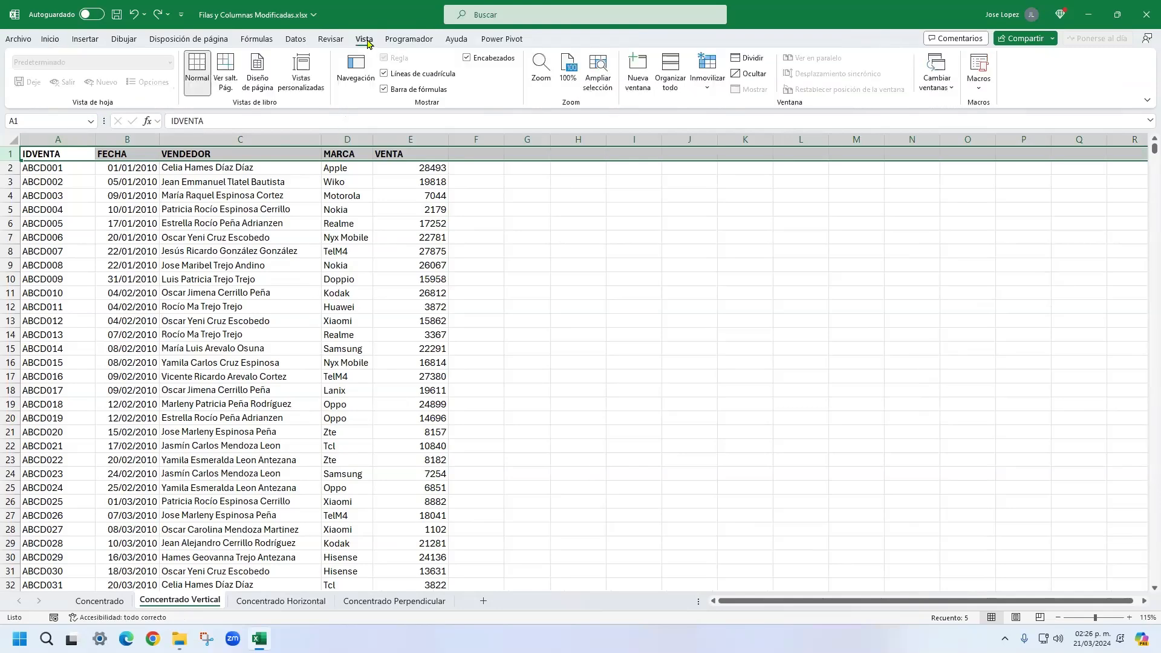
pyautogui.click(706, 89)
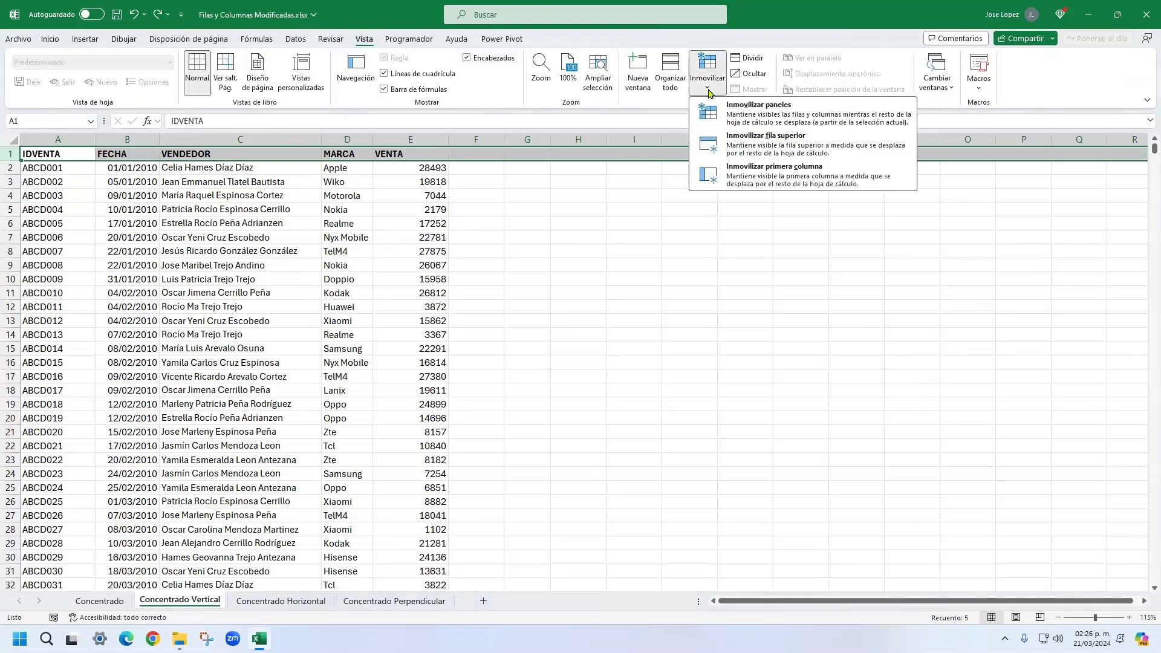
pyautogui.click(751, 153)
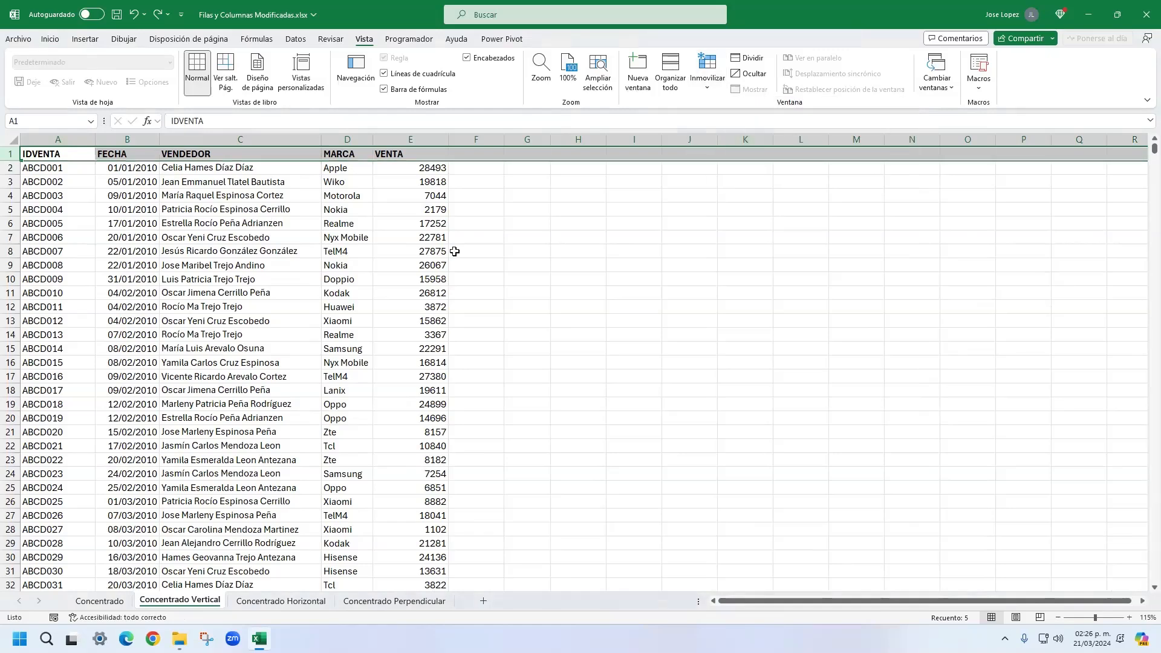
# - Check the frozen heading row in Concentrado Vertical through the end of the data and the sheet's last row, and return to cell A1
pyautogui.click(197, 292)
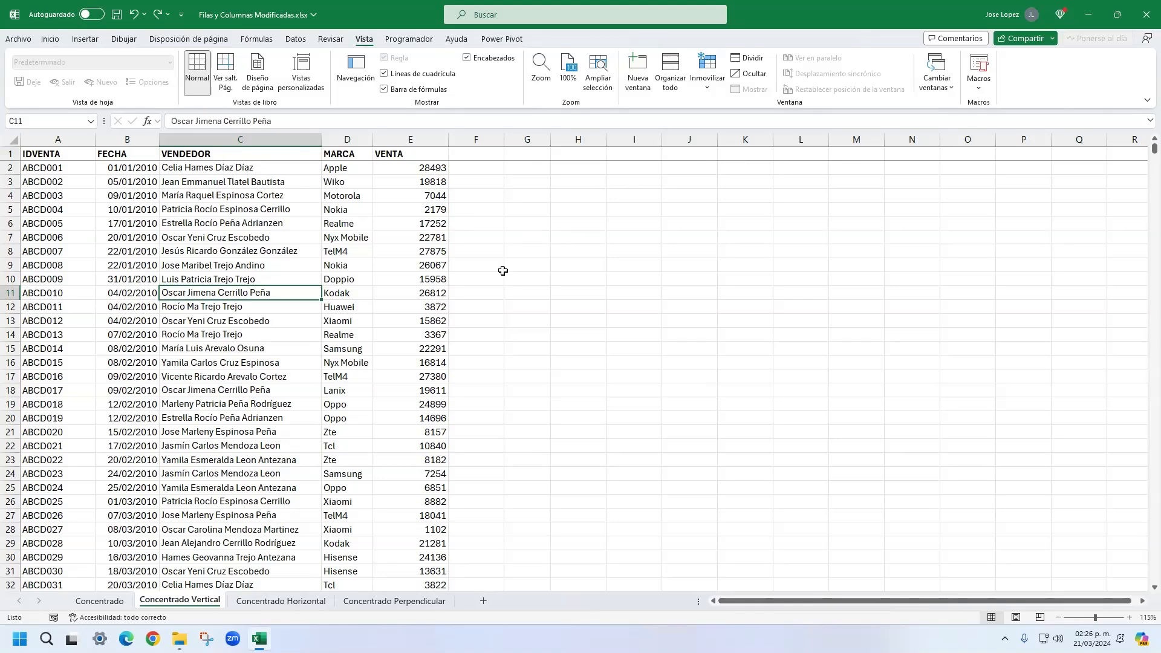
pyautogui.scroll(-20, 197, 280)
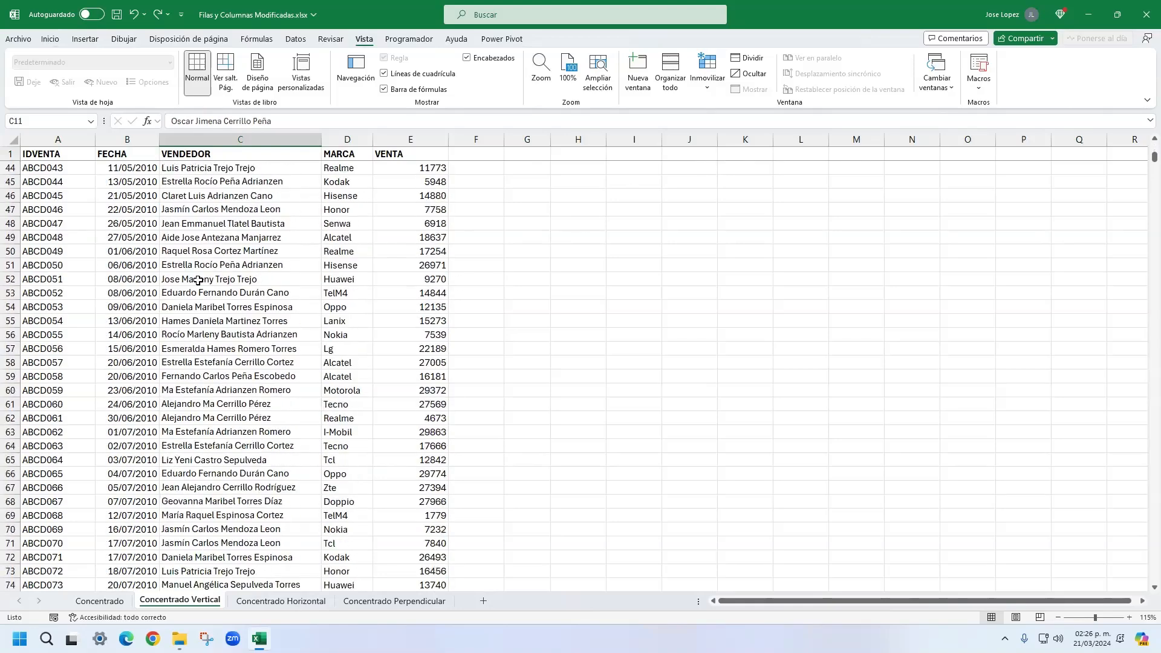
pyautogui.scroll(-20, 198, 280)
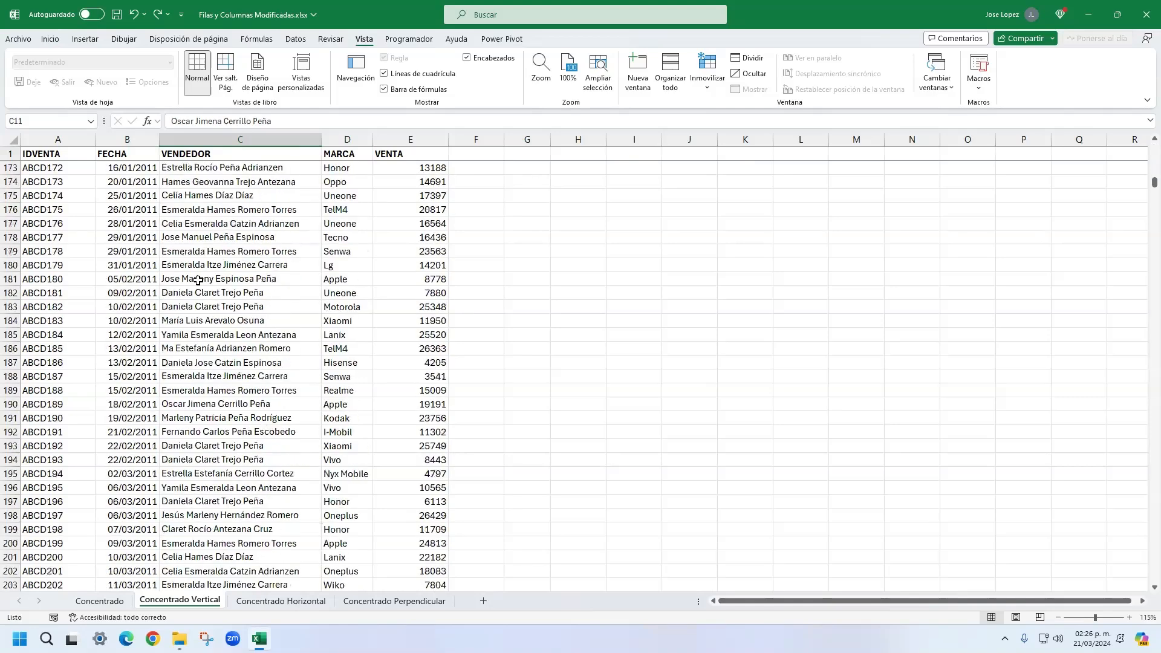
pyautogui.scroll(-20, 176, 279)
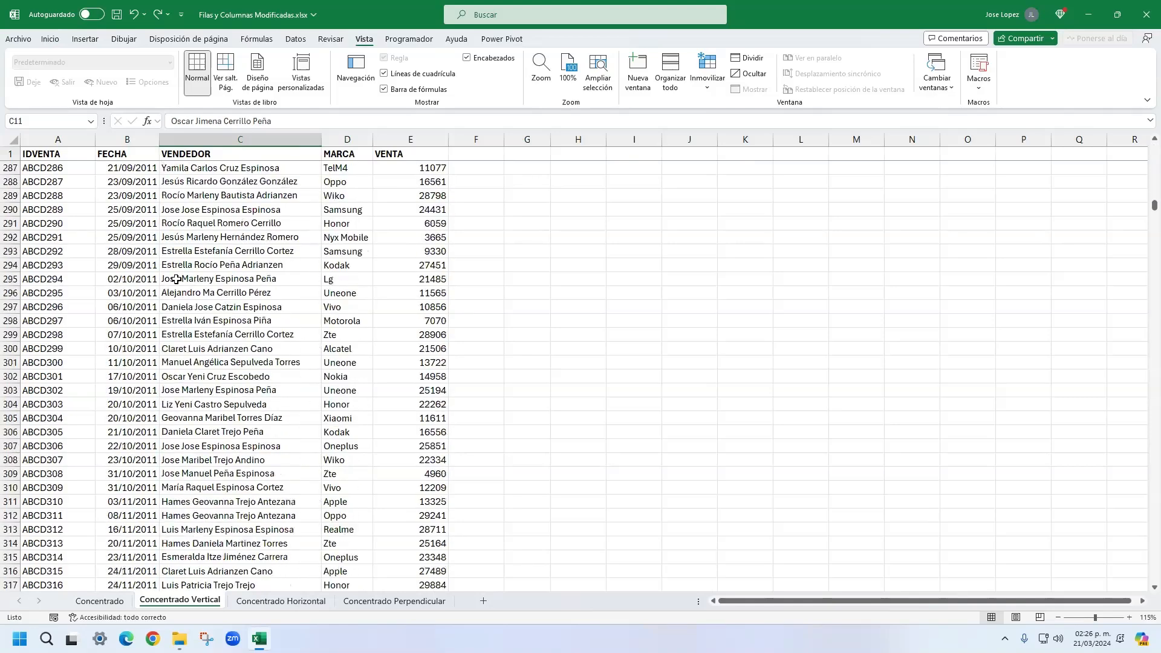
pyautogui.scroll(-8, 176, 279)
pyautogui.click(66, 290)
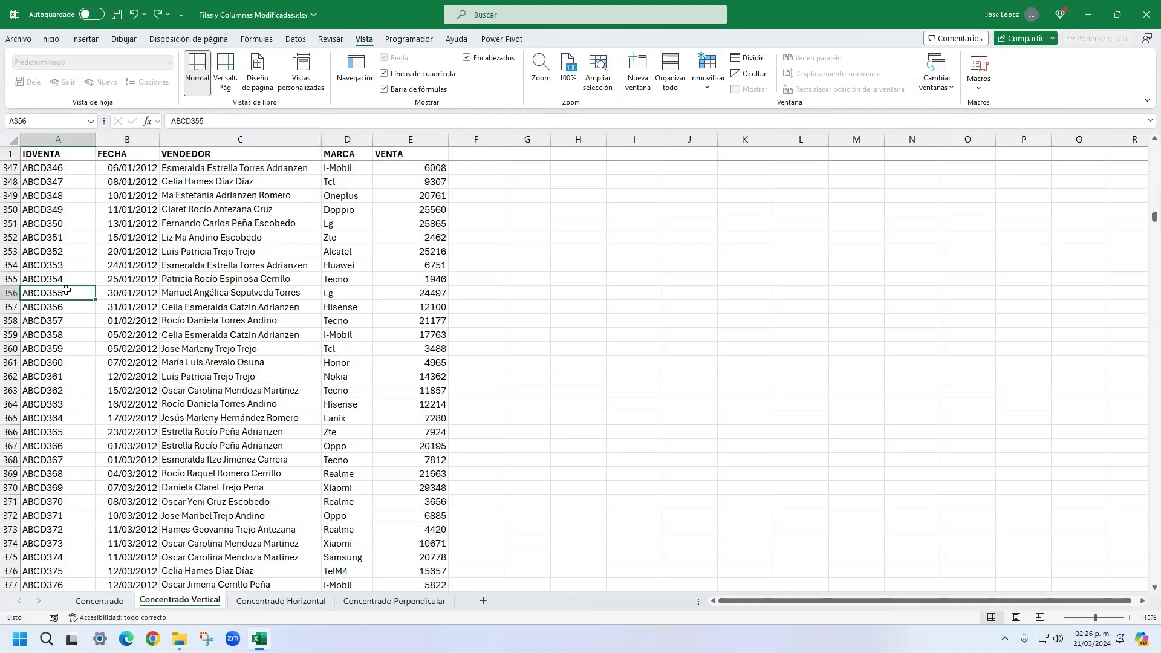
pyautogui.hotkey('ctrl', 'Down')
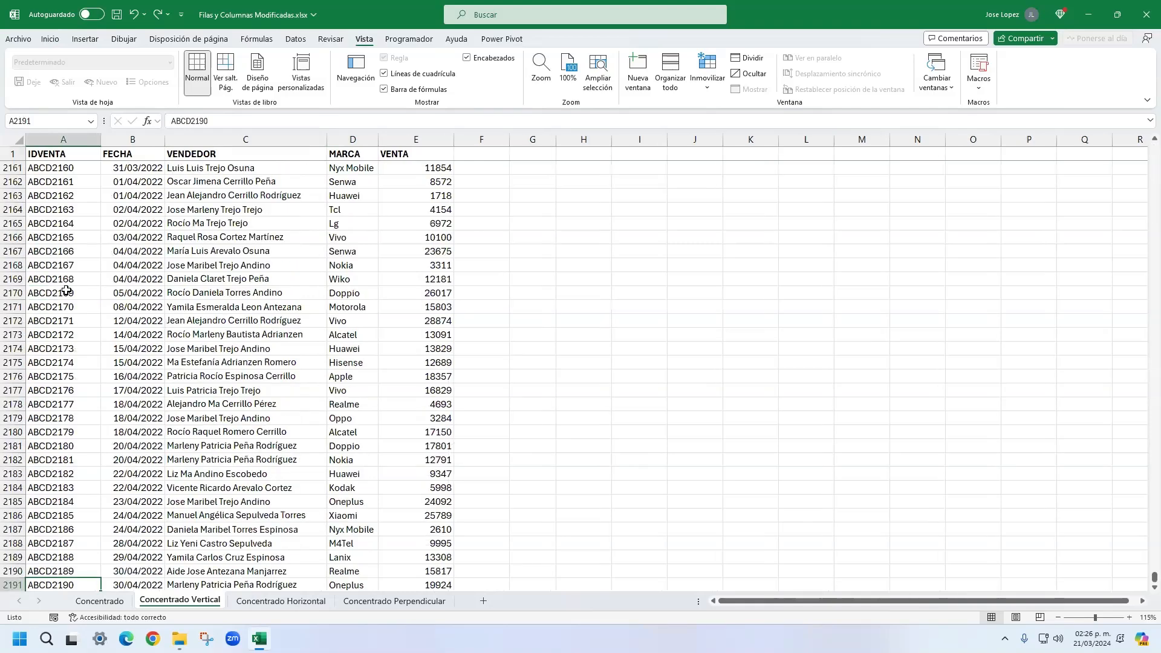
pyautogui.hotkey('ctrl', 'Down')
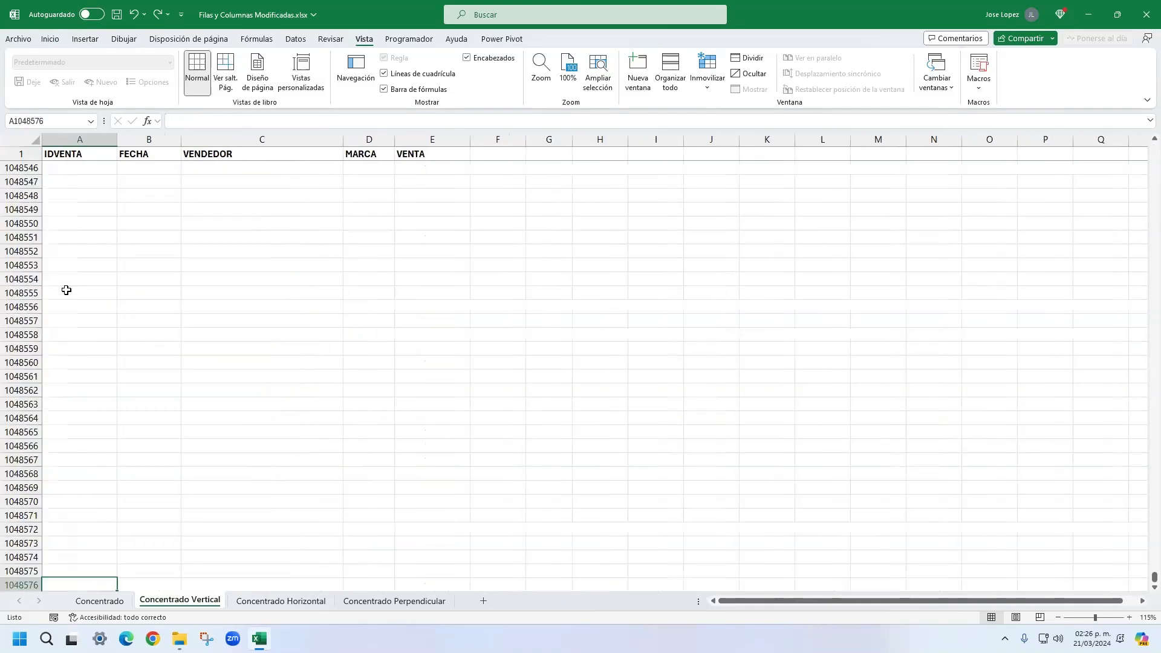
pyautogui.hotkey('ctrl', 'Up')
pyautogui.hotkey('ctrl', 'Up')
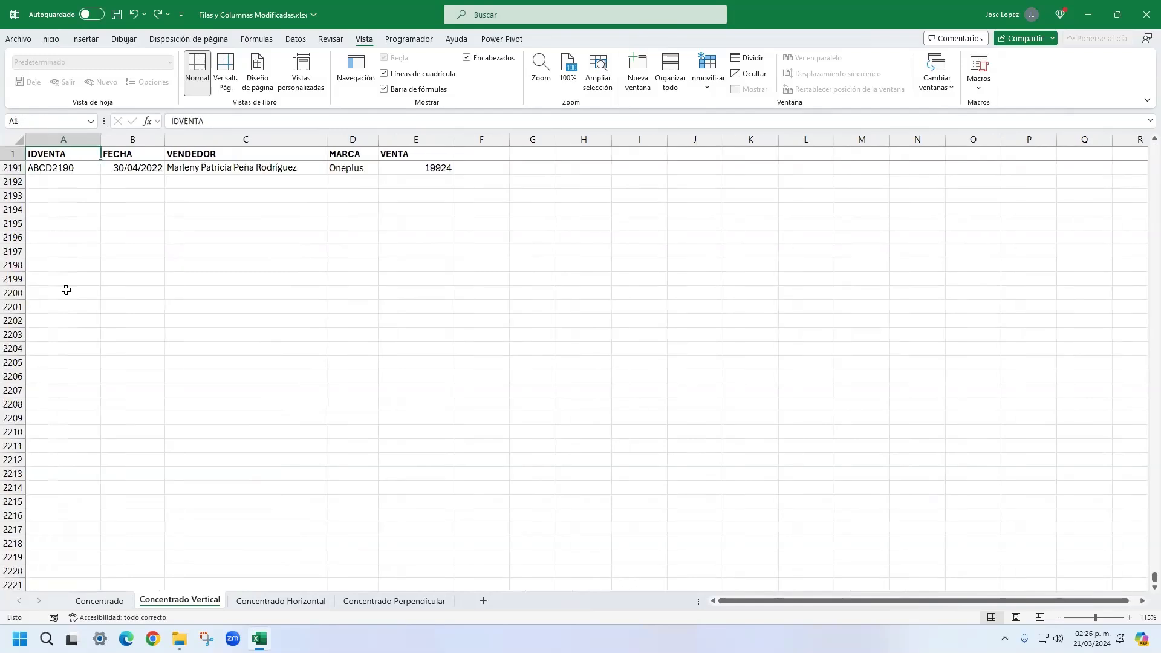
pyautogui.press('Down')
pyautogui.press('Up')
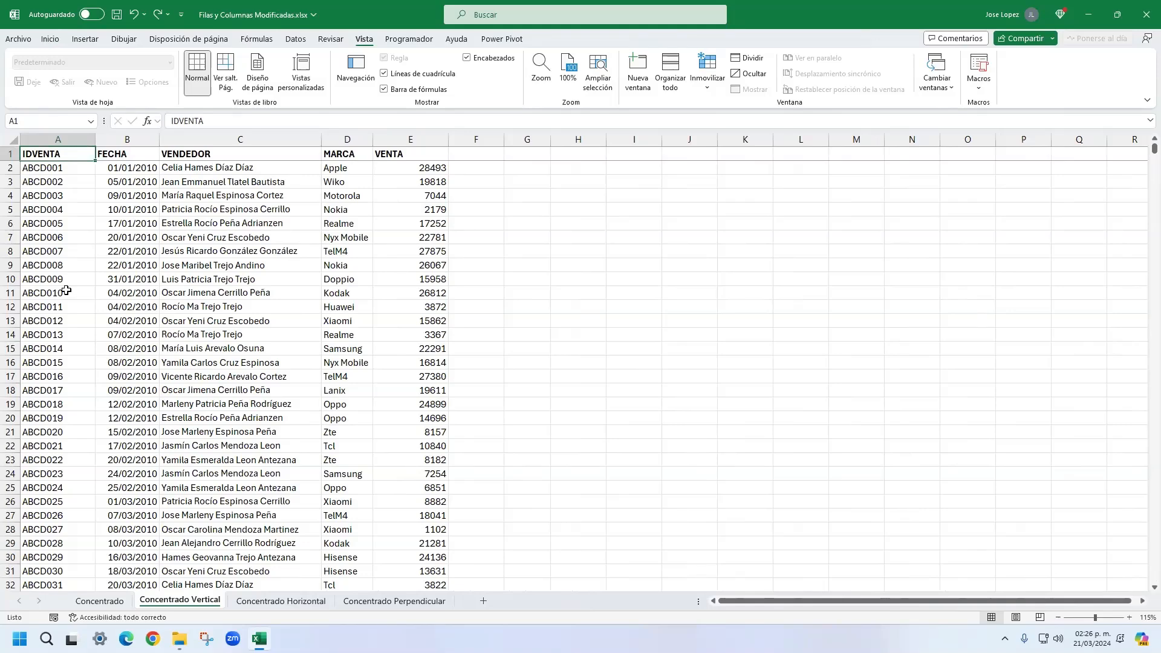
# - Freeze the first column with the field labels in the Concentrado Horizontal sheet and check it against the records further along
pyautogui.click(290, 602)
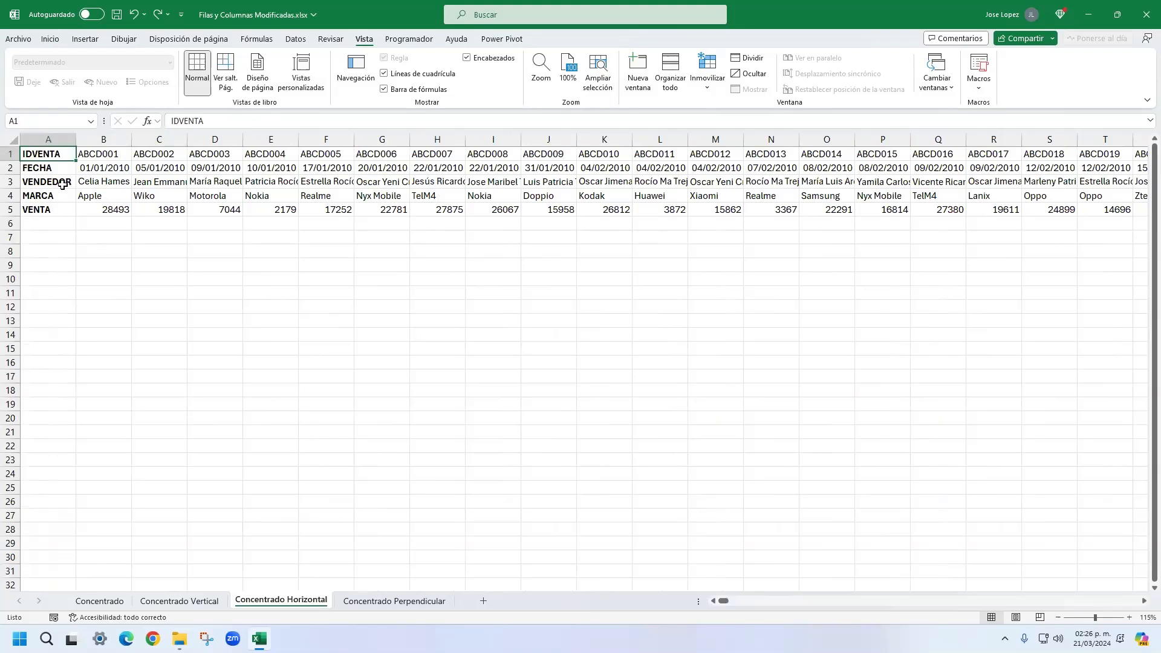
pyautogui.click(59, 135)
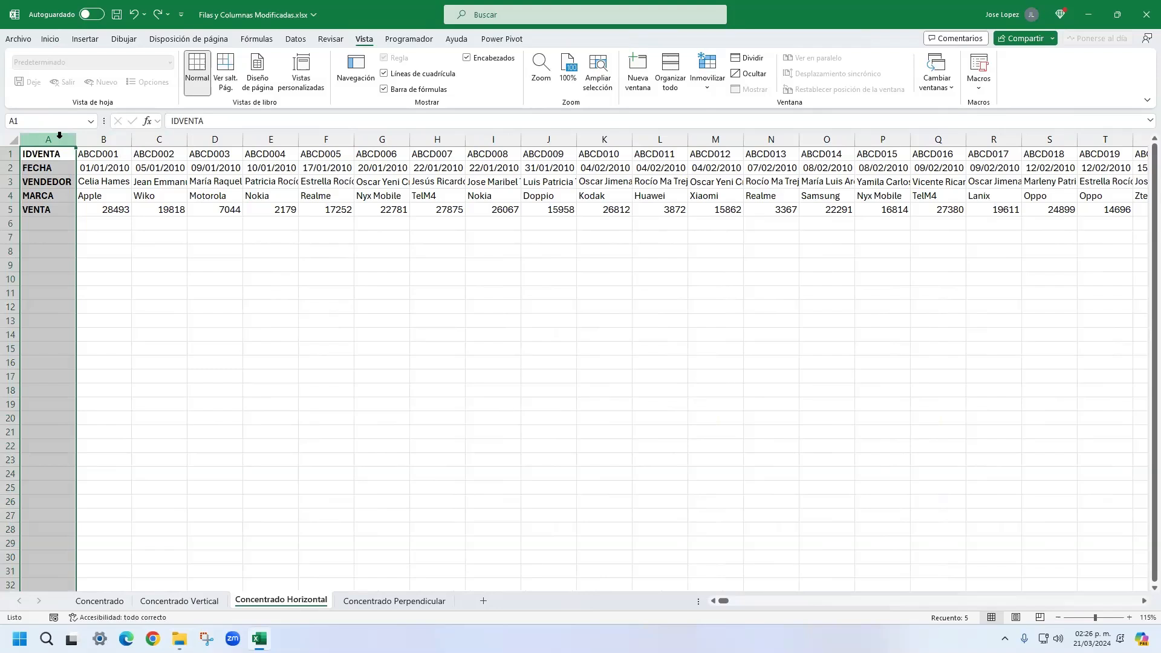
pyautogui.click(118, 164)
pyautogui.hscroll(12, 434, 299)
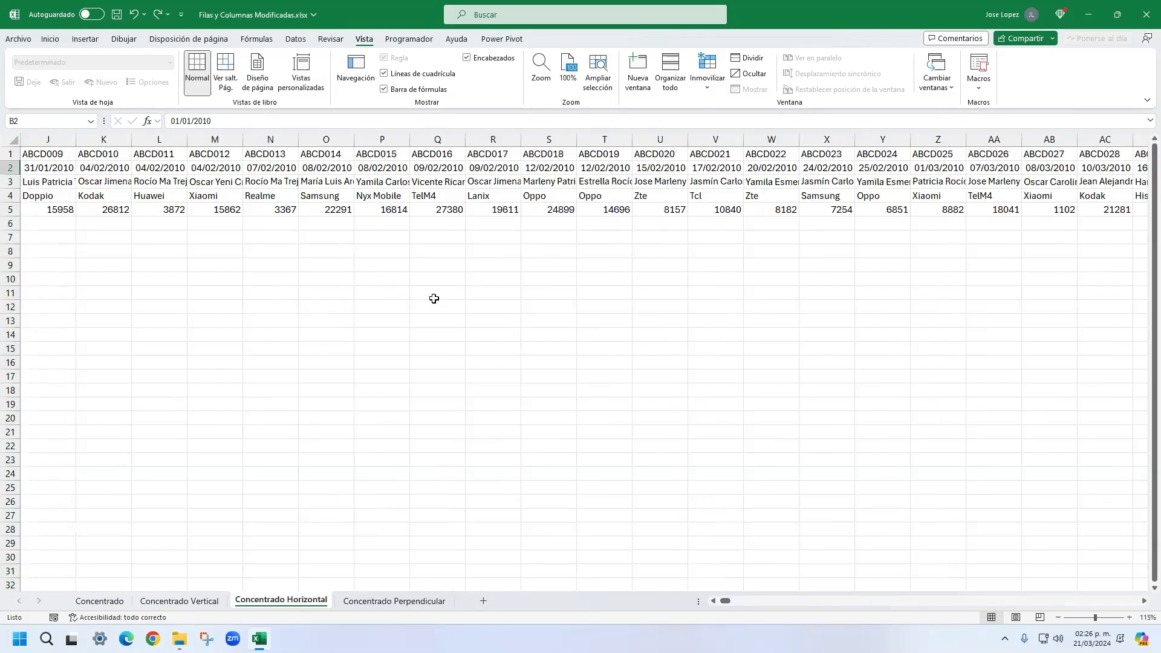
pyautogui.hscroll(-12, 434, 299)
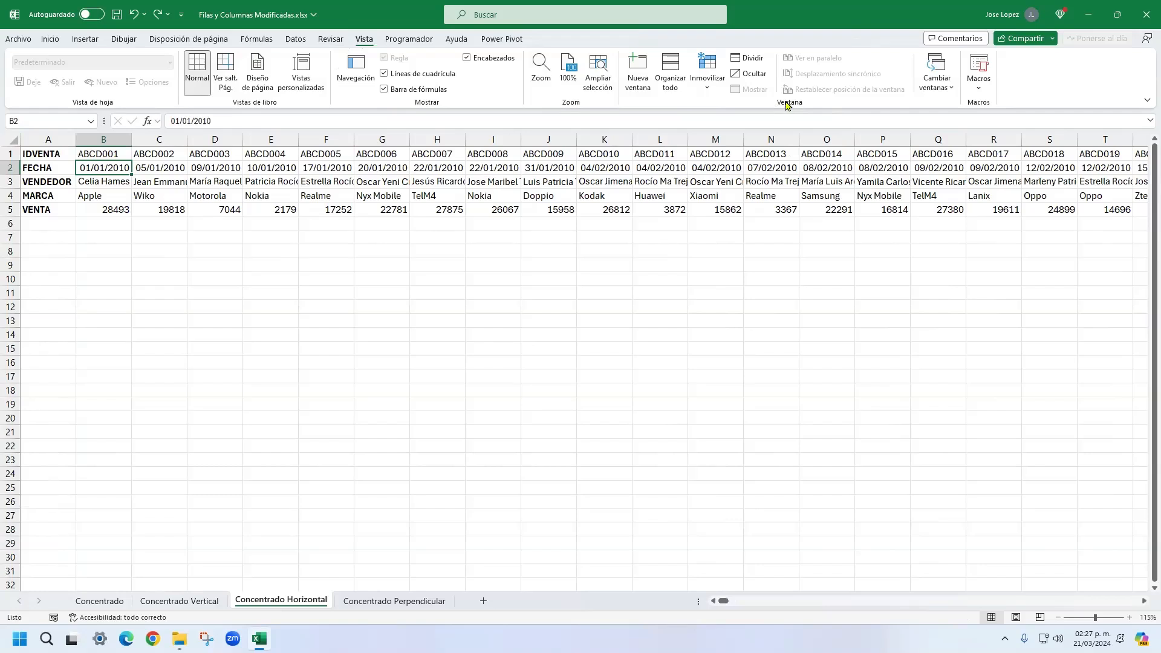
pyautogui.click(711, 93)
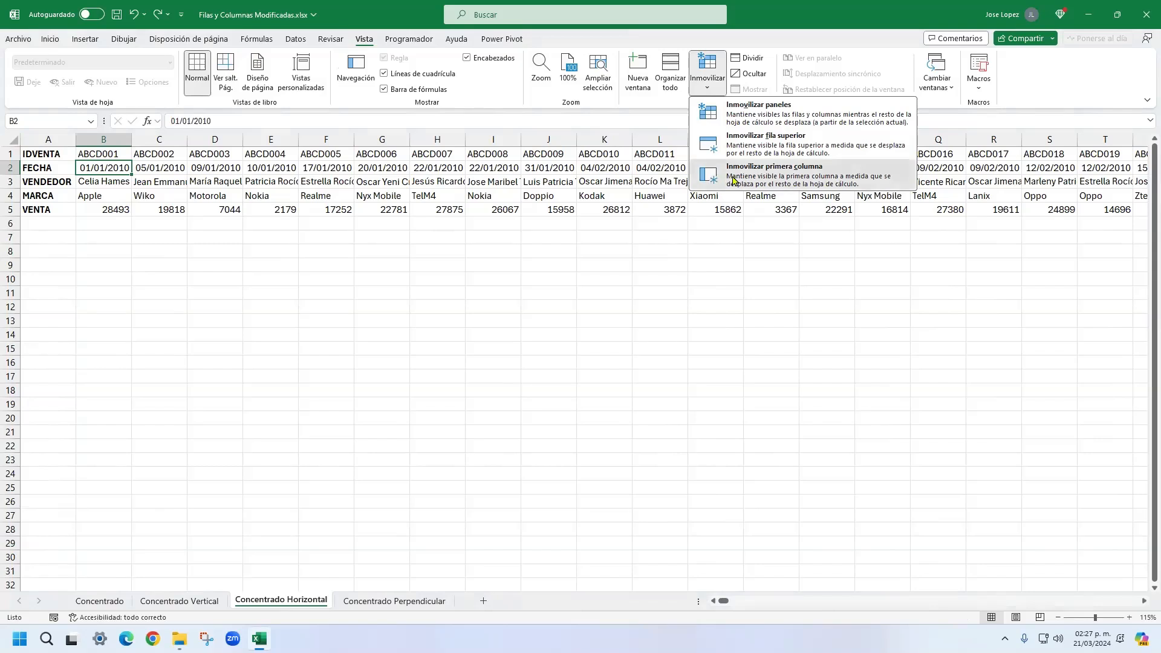
pyautogui.click(732, 180)
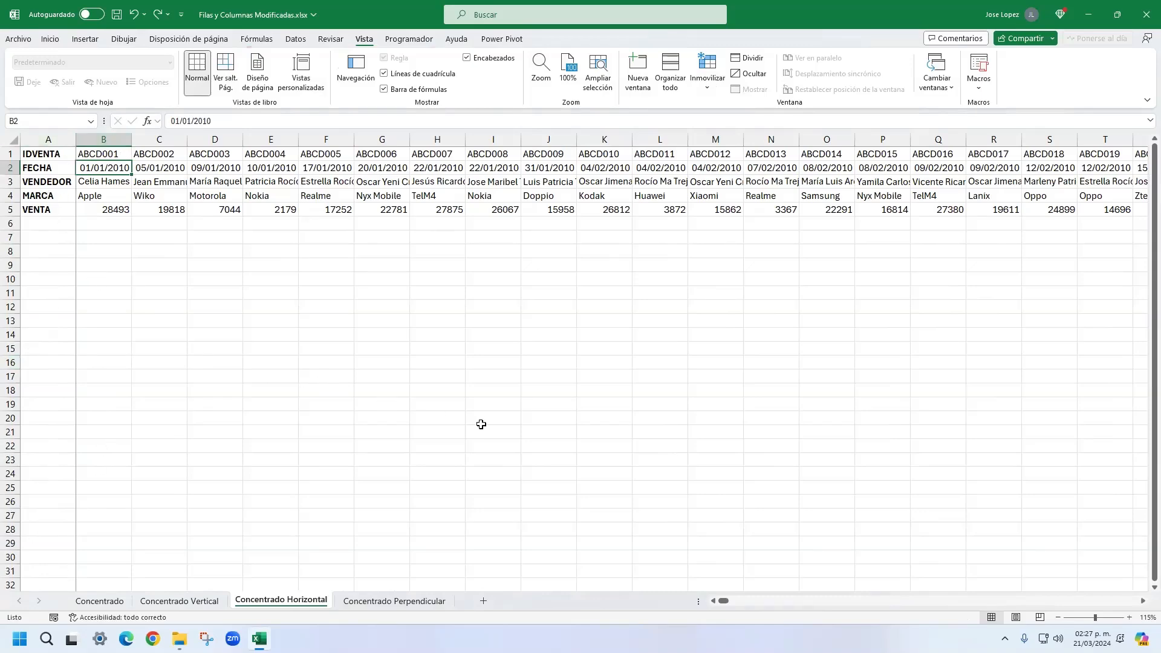
pyautogui.hscroll(3, 483, 418)
pyautogui.hscroll(20, 485, 419)
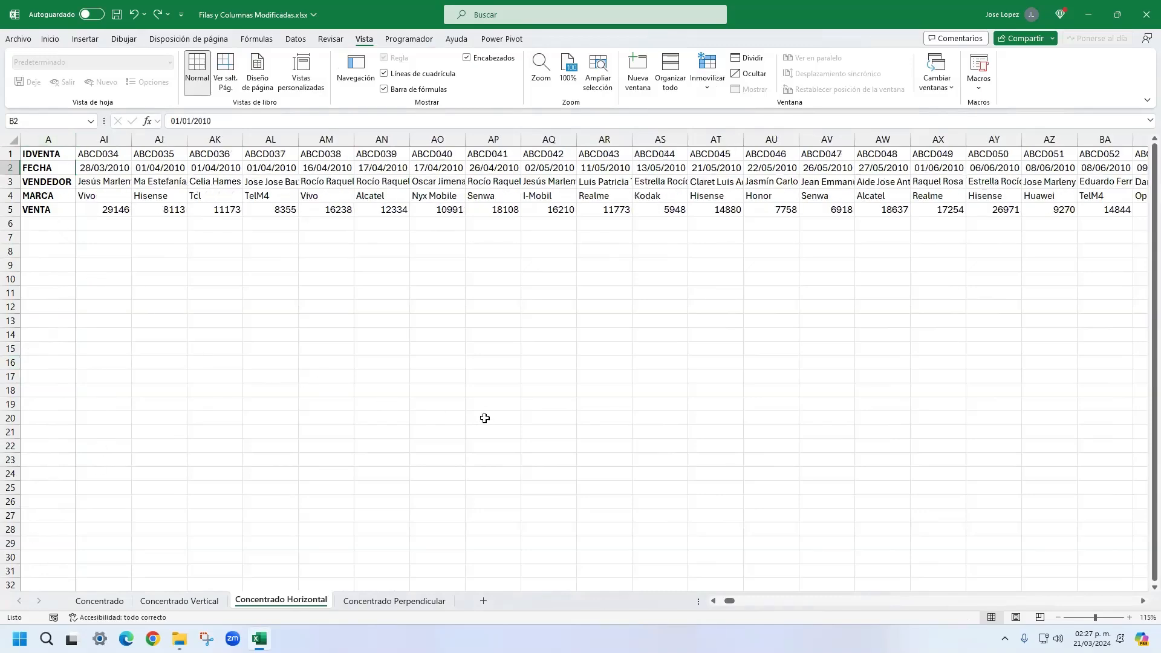
pyautogui.hscroll(-20, 484, 418)
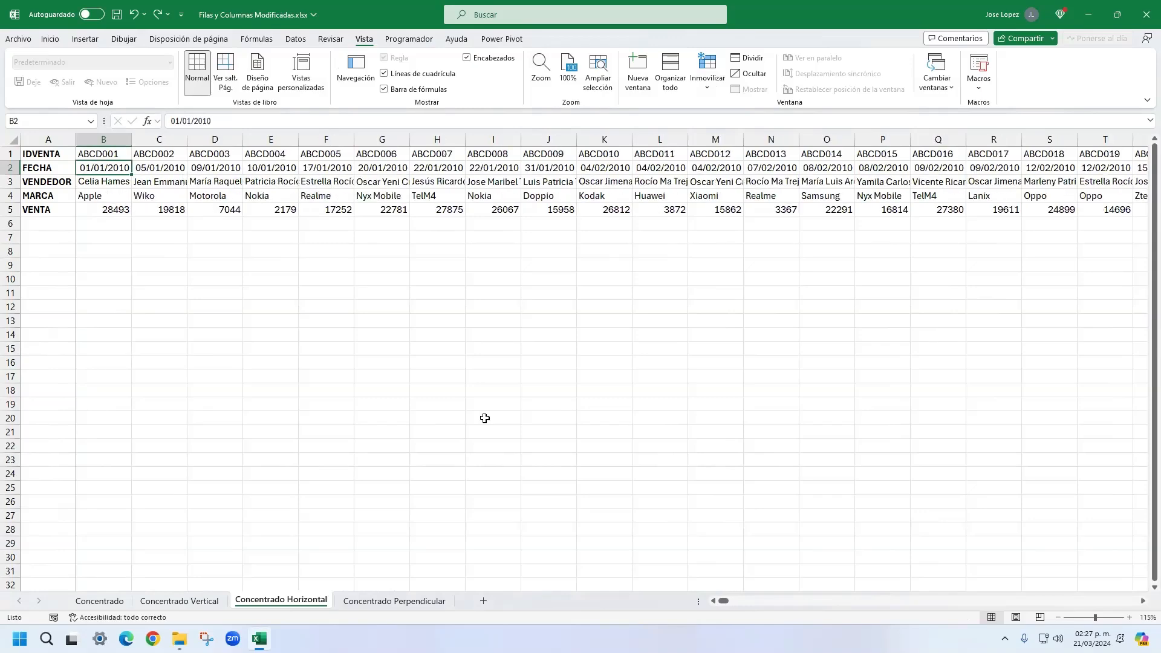
# - Open the Concentrado Perpendicular sheet and select row 1 together with column A
pyautogui.click(383, 605)
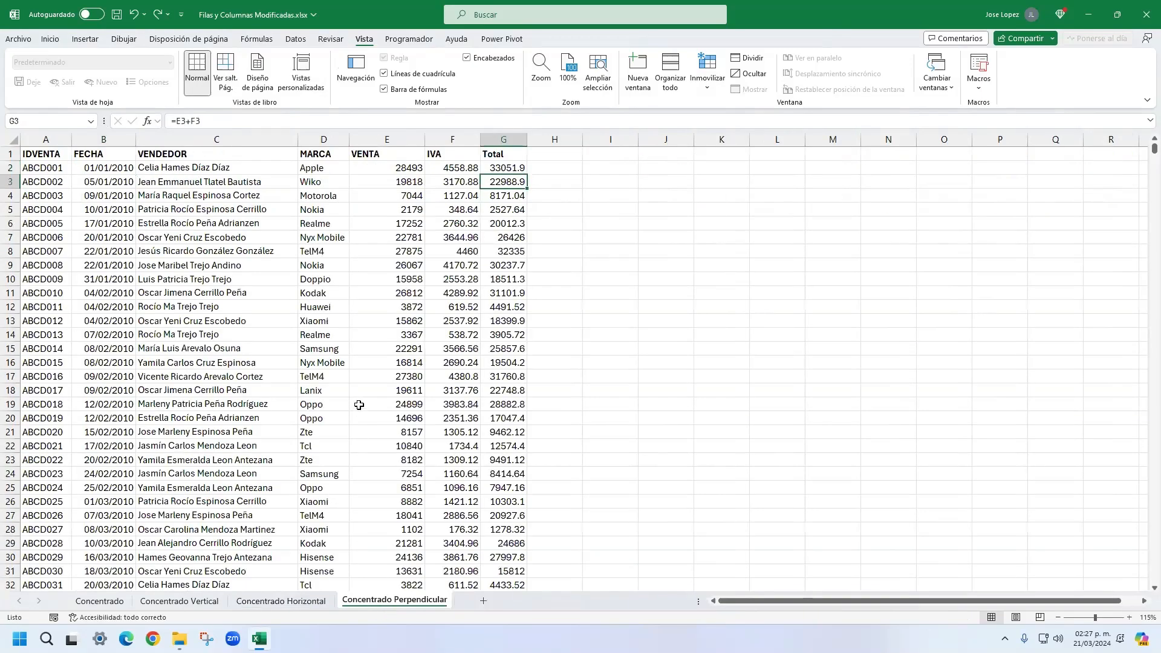
pyautogui.click(12, 156)
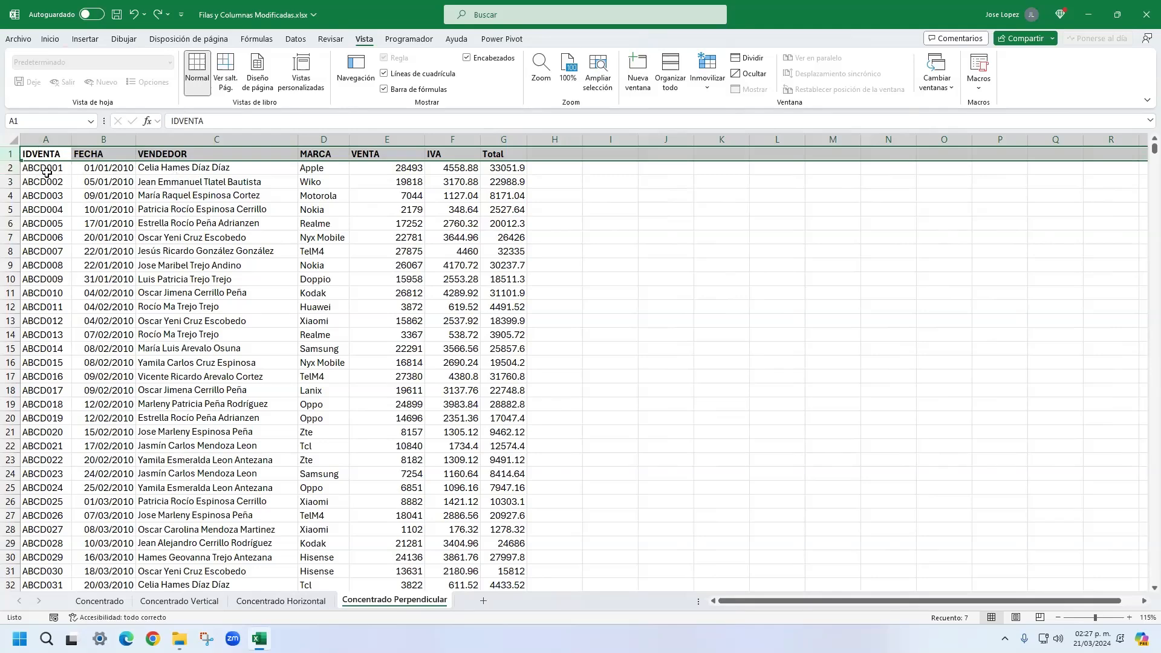
pyautogui.click(48, 135)
pyautogui.moveTo(112, 139); pyautogui.dragTo(46, 141)
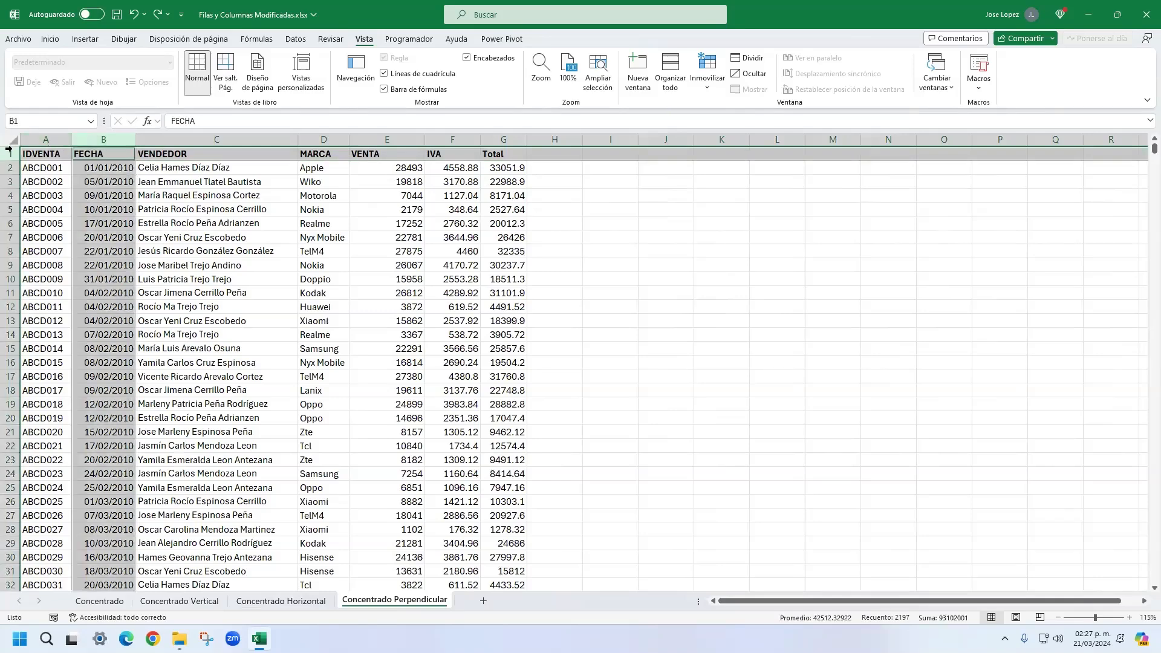
pyautogui.click(46, 140)
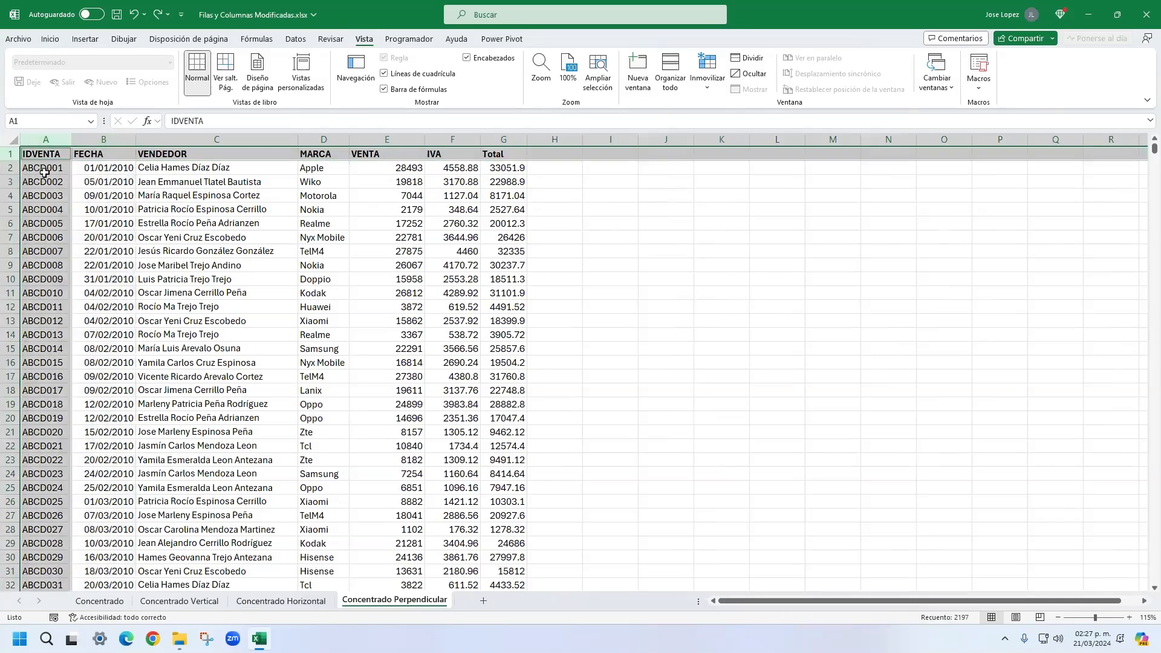
pyautogui.click(9, 153)
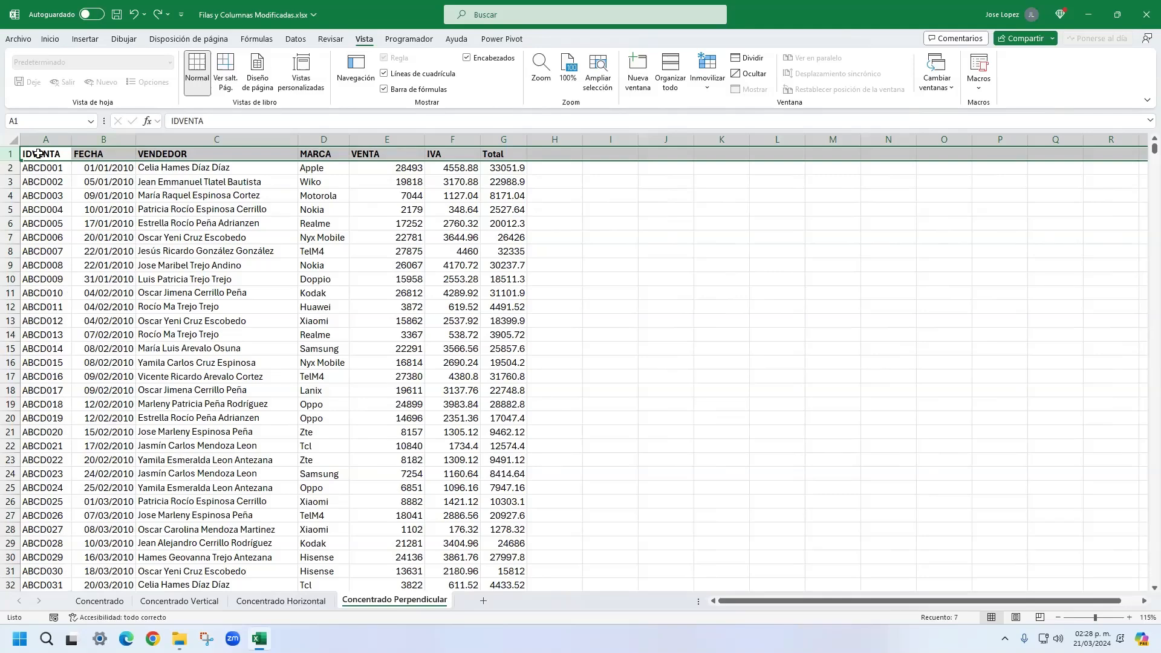
pyautogui.keyDown('ctrl'); pyautogui.click(51, 136); pyautogui.keyUp('ctrl')
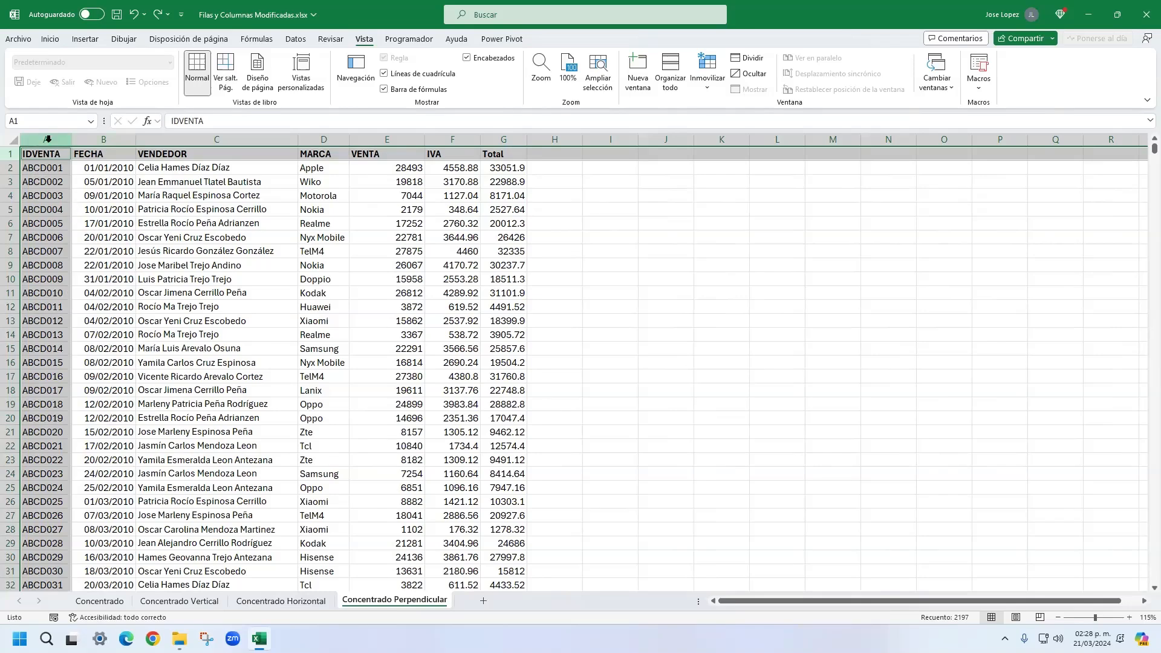
pyautogui.click(13, 153)
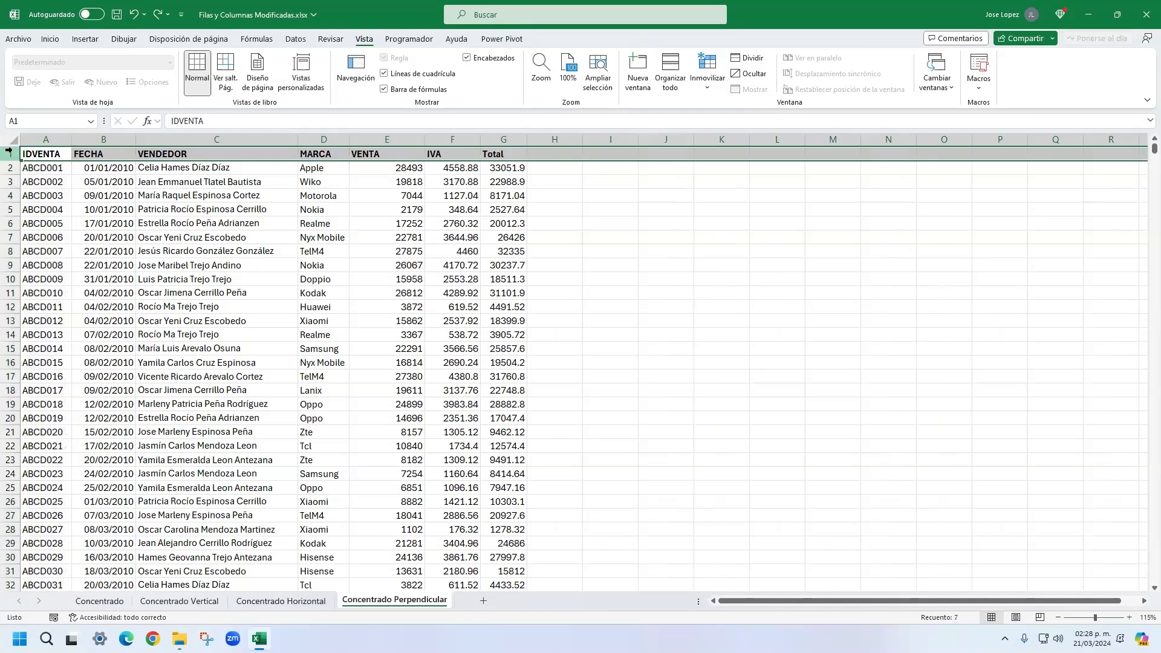
pyautogui.click(32, 138)
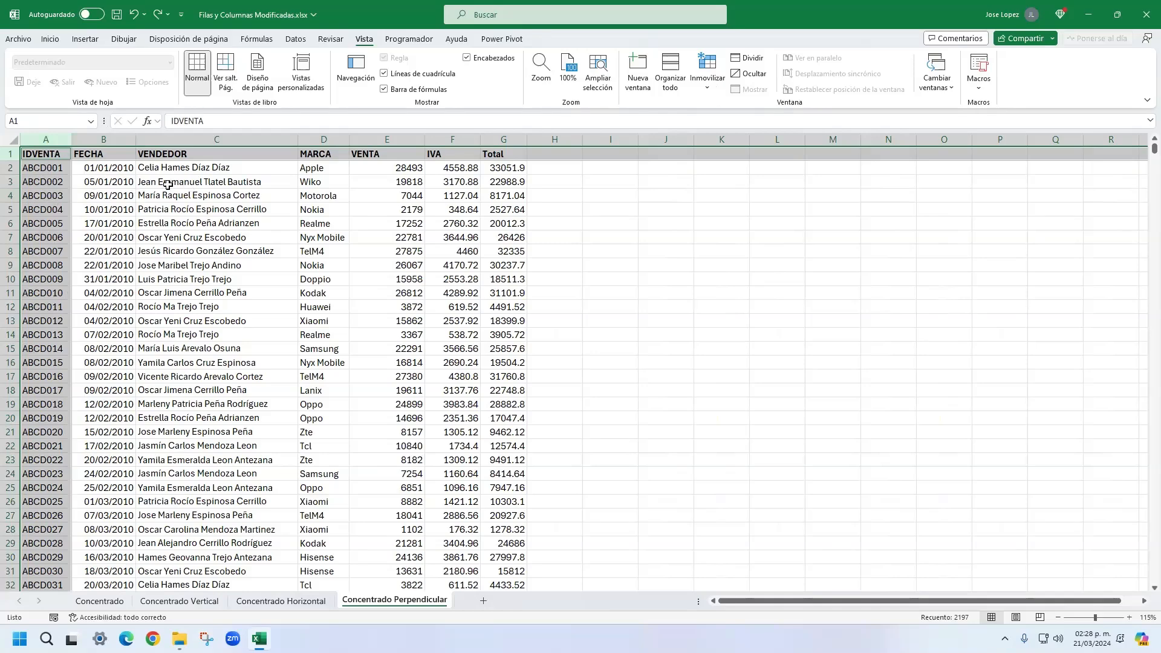
# - Freeze panes at cell B2 in Concentrado Perpendicular so that row 1 and column A are both locked
pyautogui.click(96, 168)
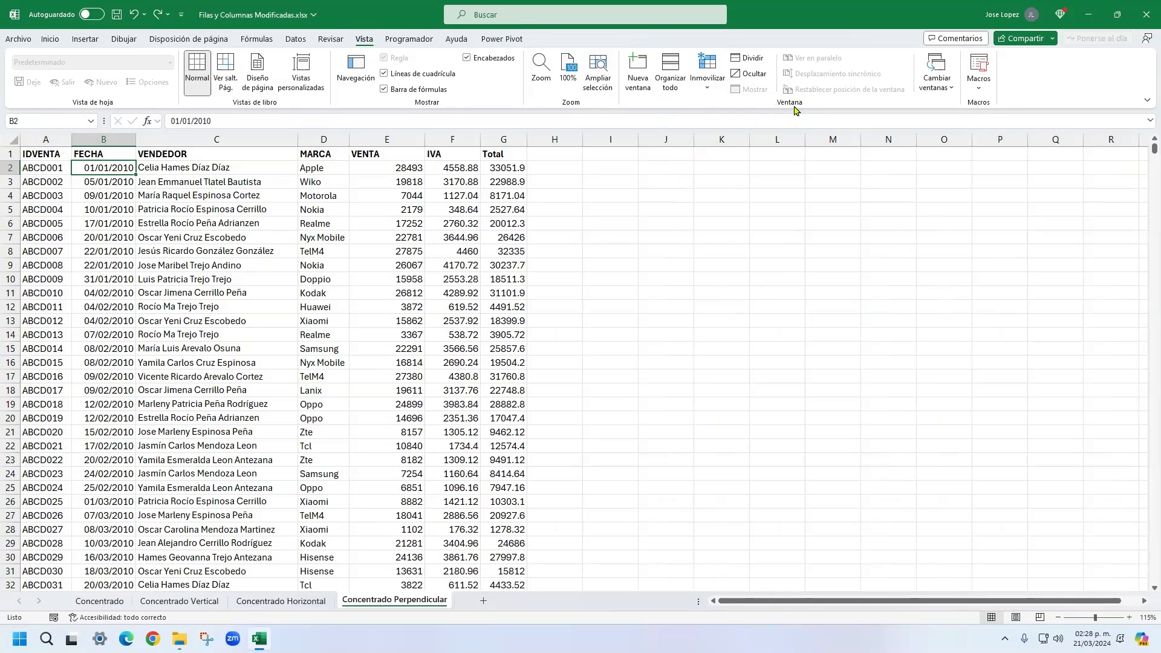
pyautogui.click(704, 90)
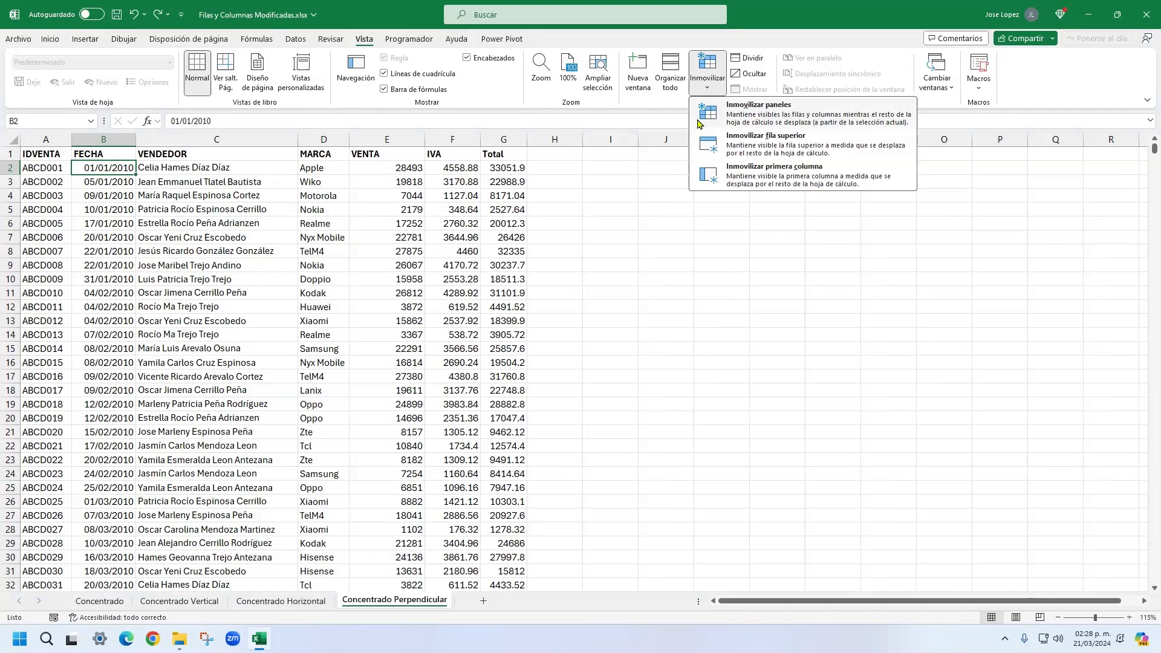
pyautogui.click(117, 171)
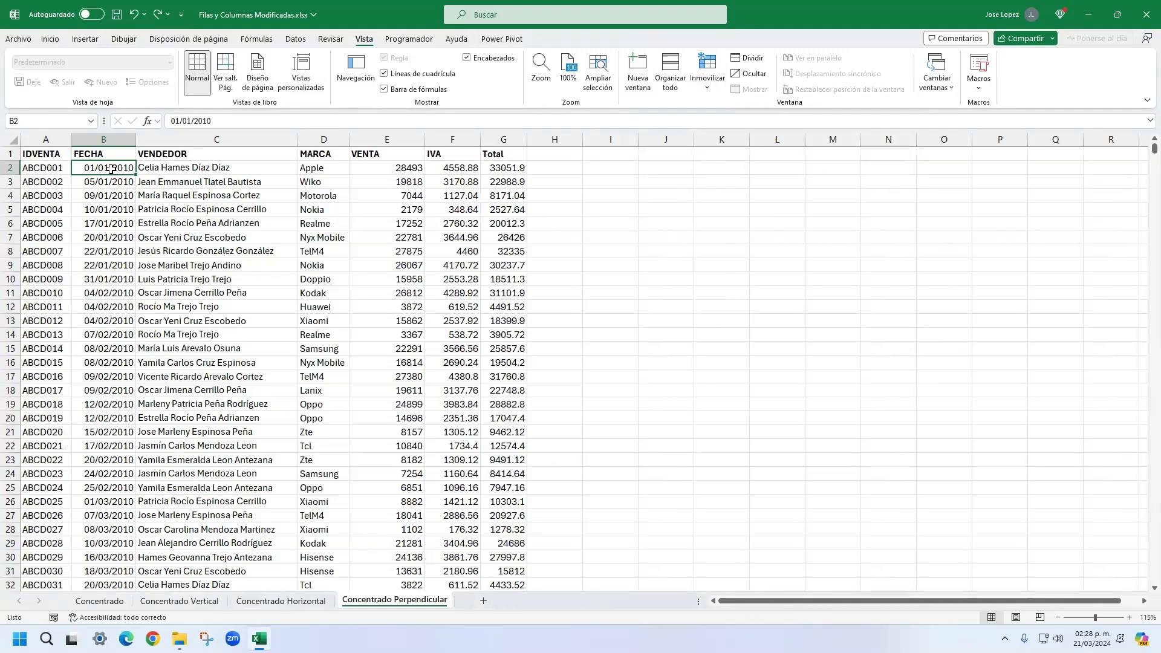
pyautogui.click(707, 87)
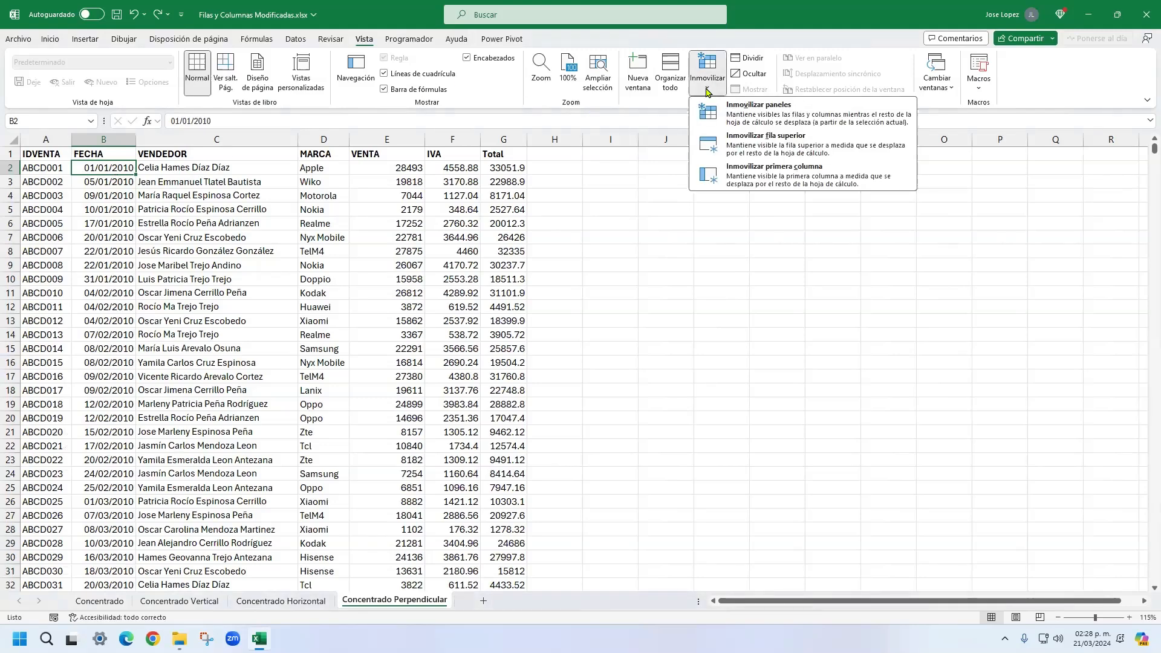
pyautogui.click(731, 115)
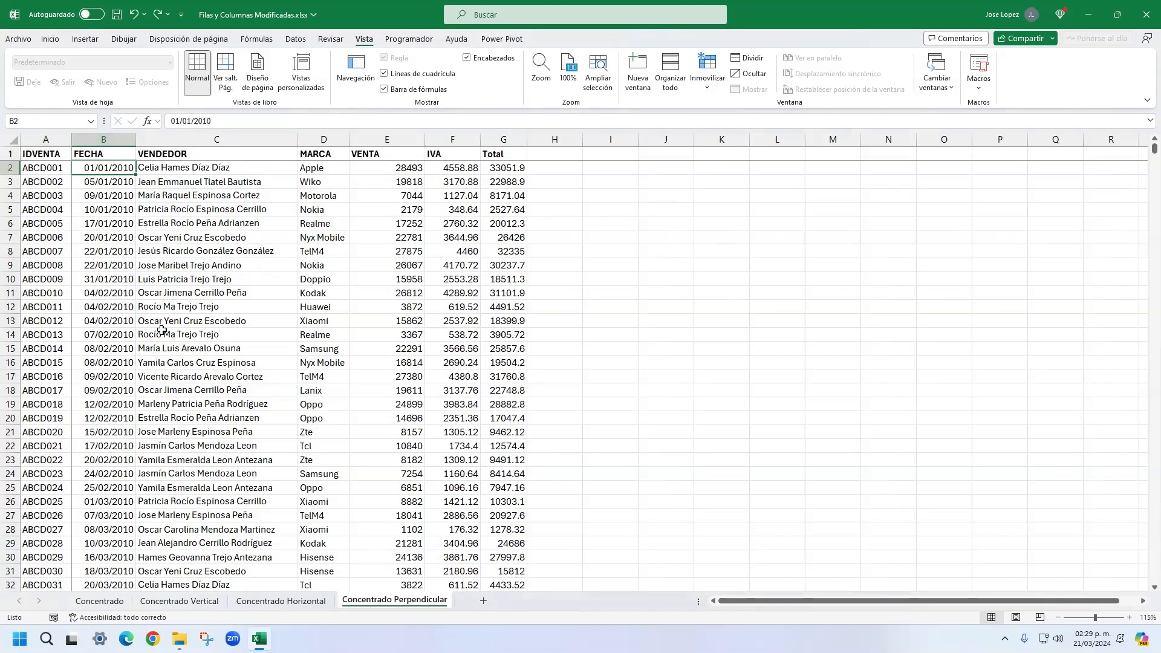
# - Examine the frozen heading row and IDVENTA column of Concentrado Perpendicular against records further down and columns further across
pyautogui.scroll(-4, 174, 308)
pyautogui.scroll(-20, 174, 308)
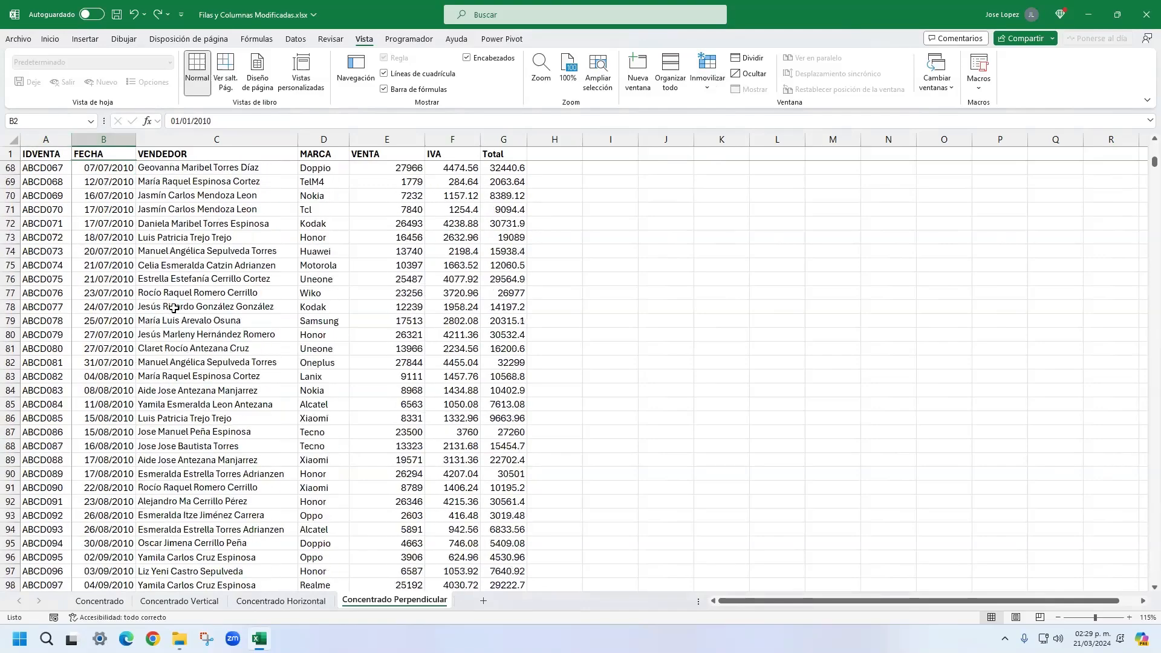
pyautogui.scroll(18, 174, 308)
pyautogui.scroll(-20, 174, 308)
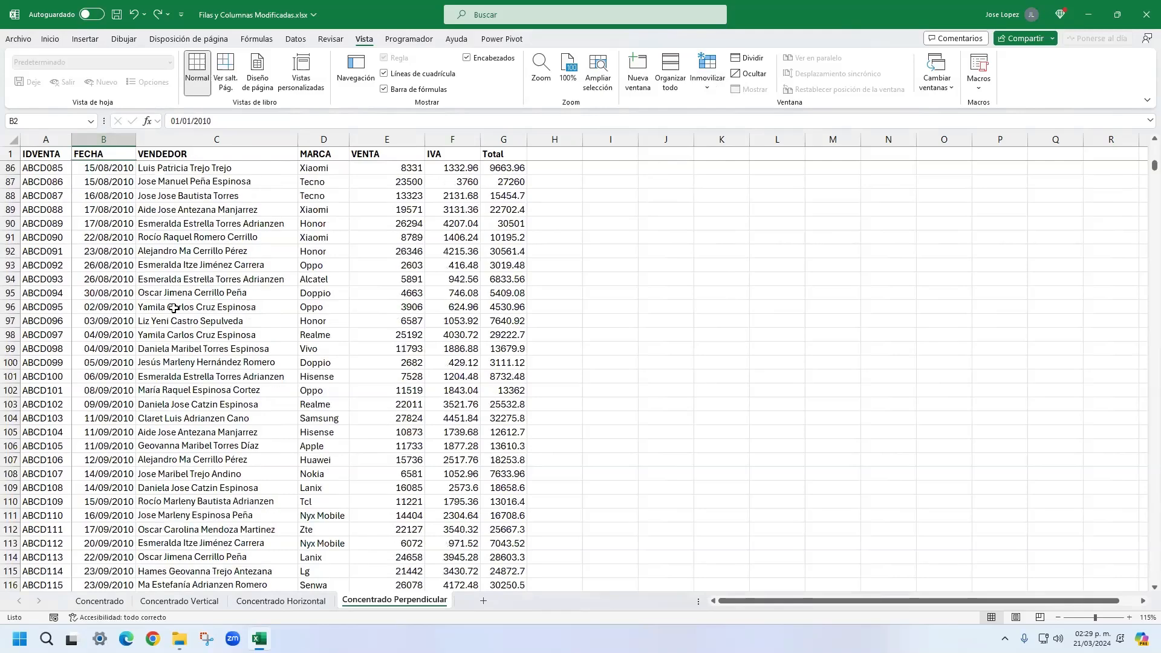
pyautogui.scroll(20, 174, 308)
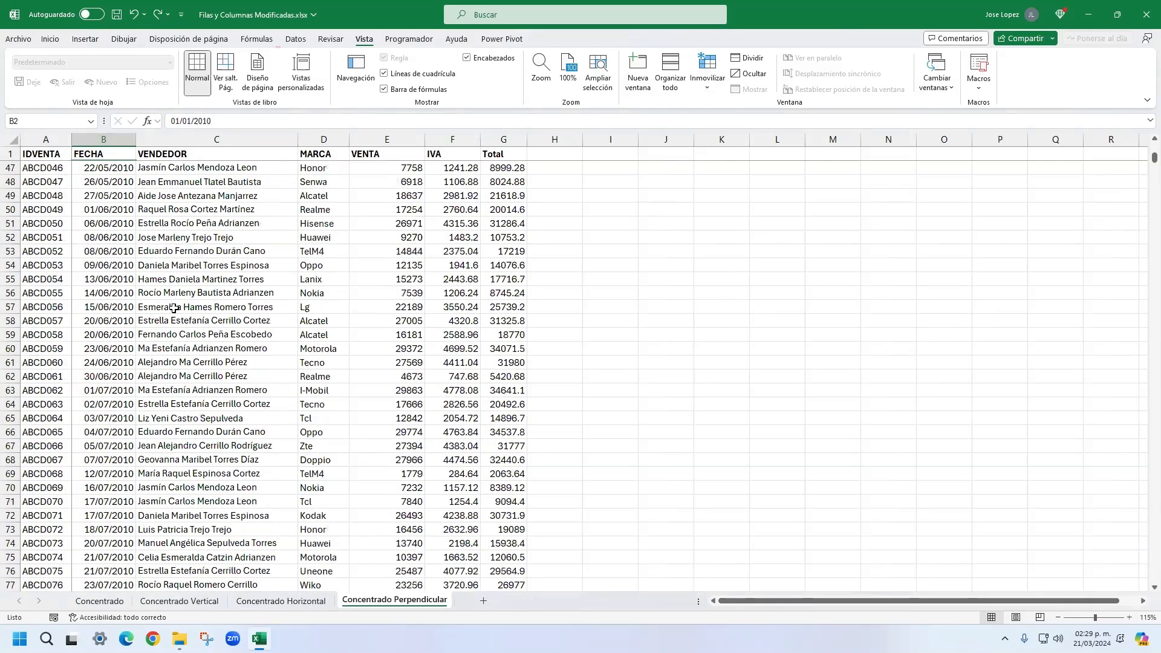
pyautogui.scroll(15, 174, 308)
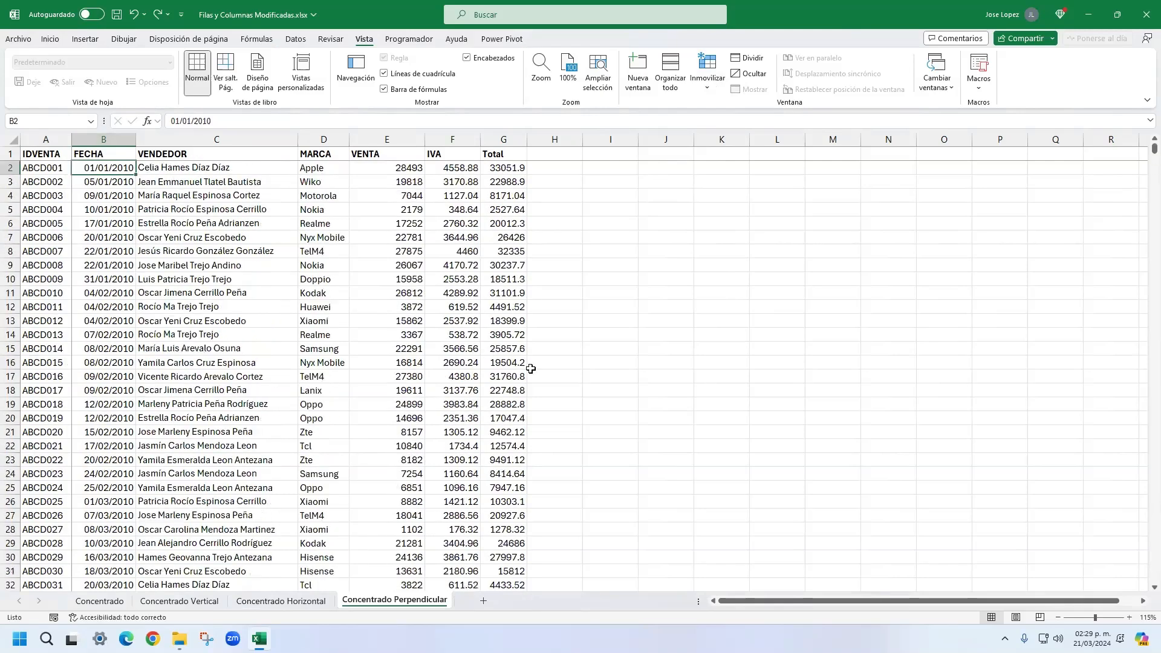
pyautogui.hscroll(10, 535, 355)
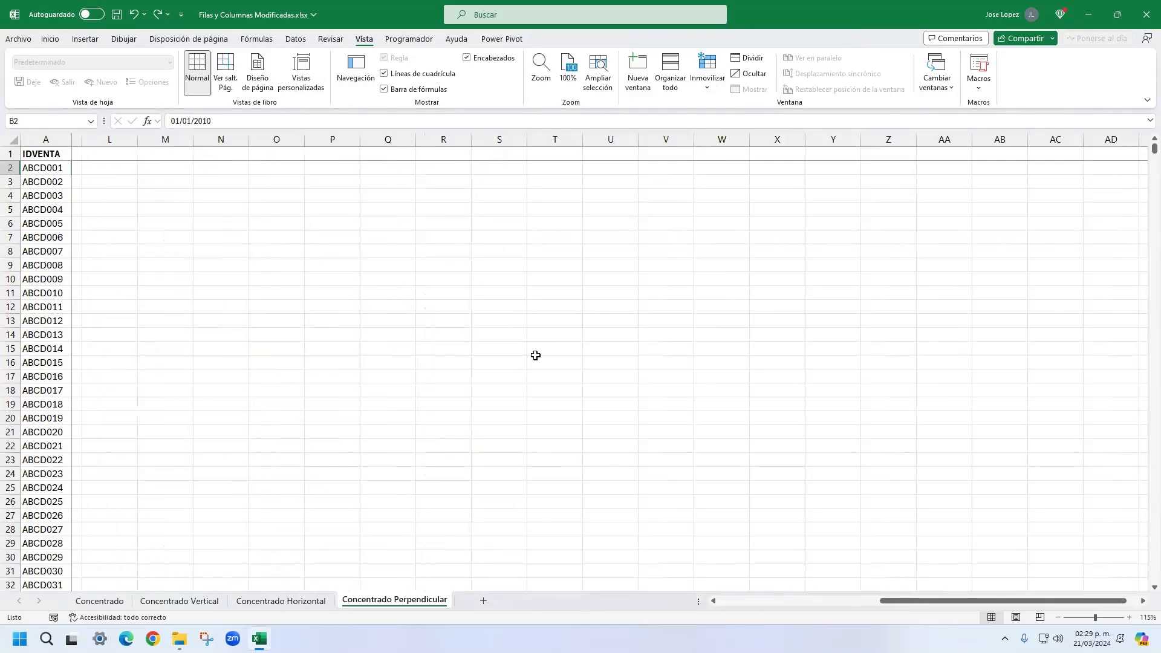
pyautogui.hscroll(-10, 535, 354)
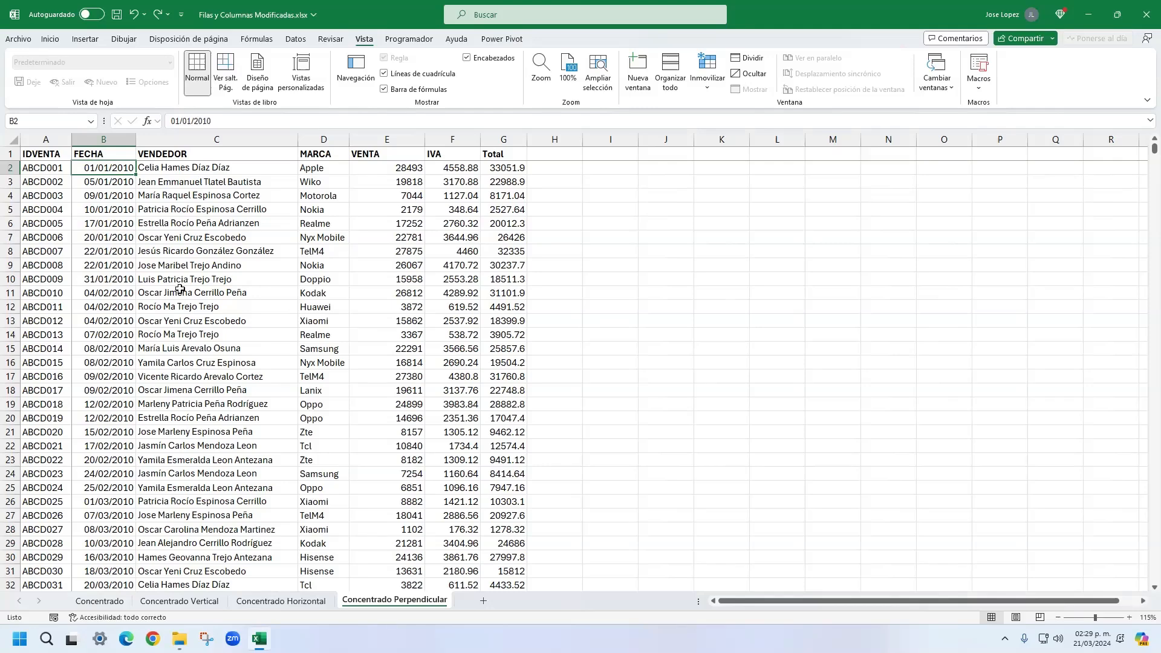
pyautogui.click(282, 349)
pyautogui.click(194, 230)
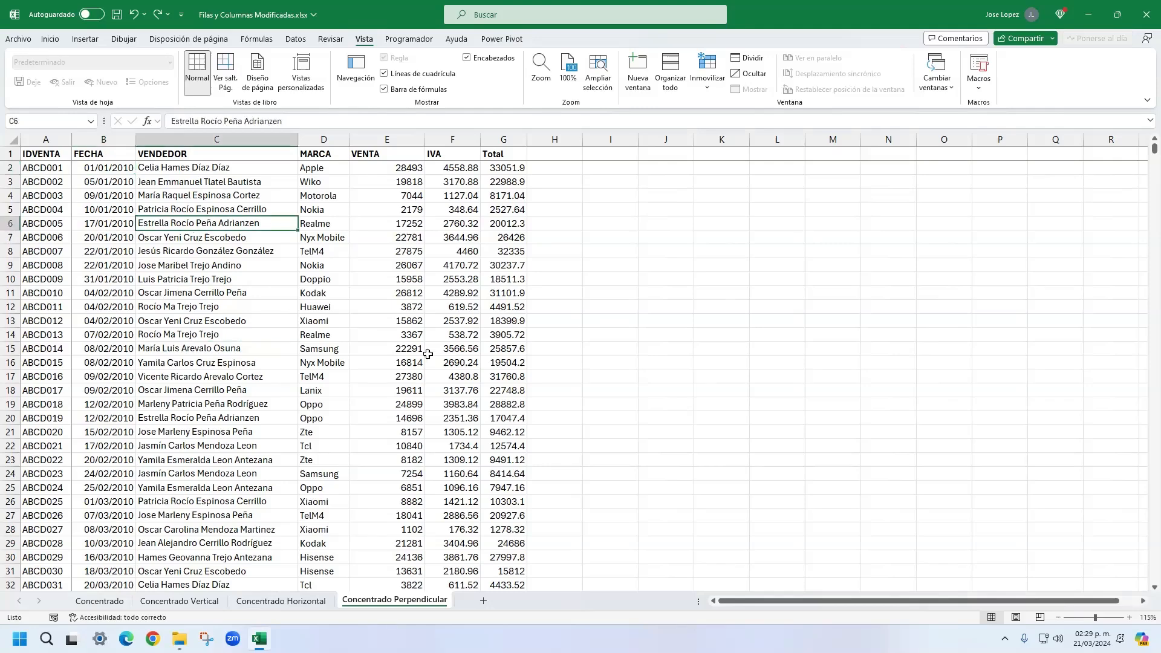
pyautogui.click(221, 260)
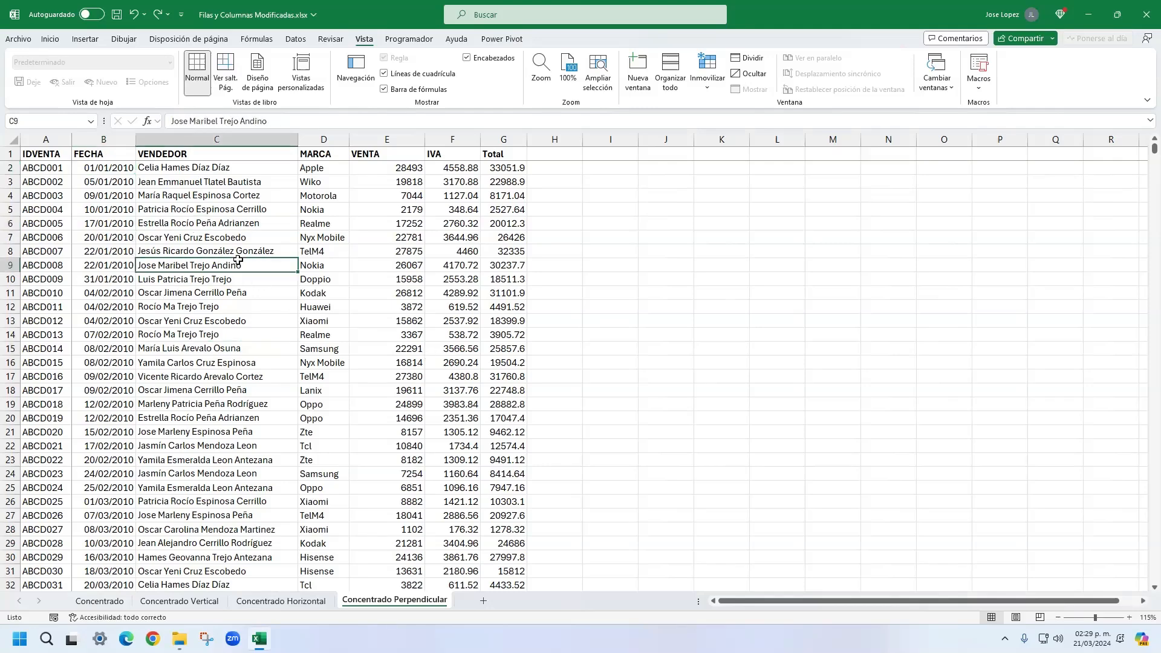
pyautogui.click(96, 252)
pyautogui.click(308, 371)
pyautogui.click(162, 267)
pyautogui.click(260, 282)
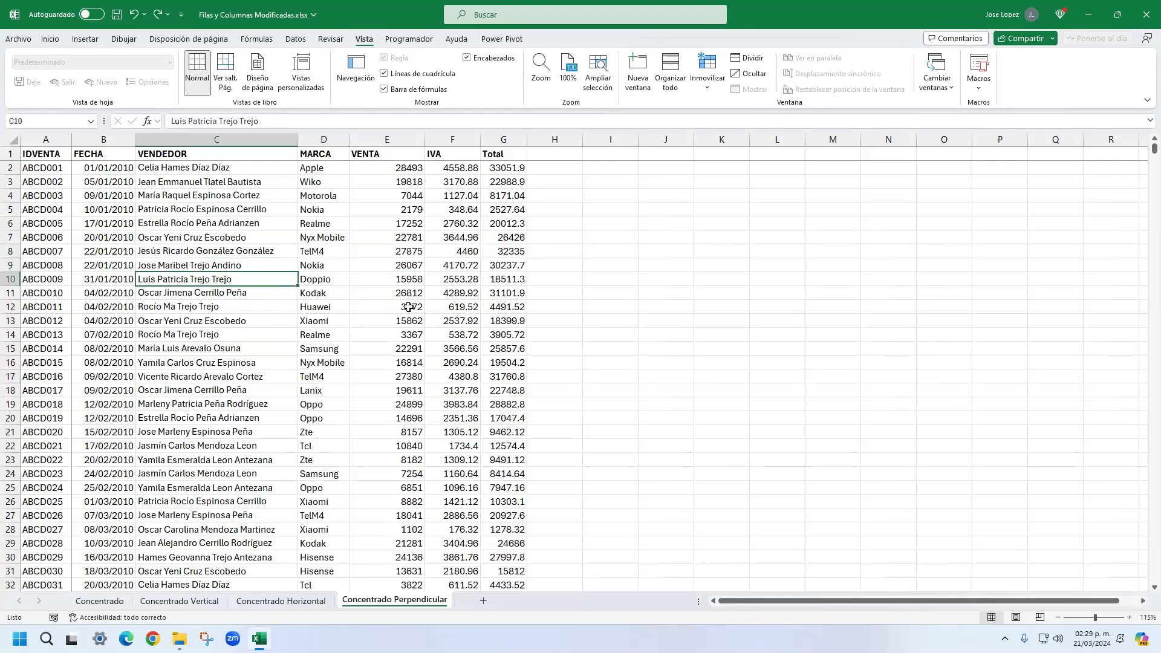
pyautogui.click(466, 309)
pyautogui.click(230, 349)
pyautogui.click(626, 317)
pyautogui.click(230, 275)
pyautogui.click(165, 229)
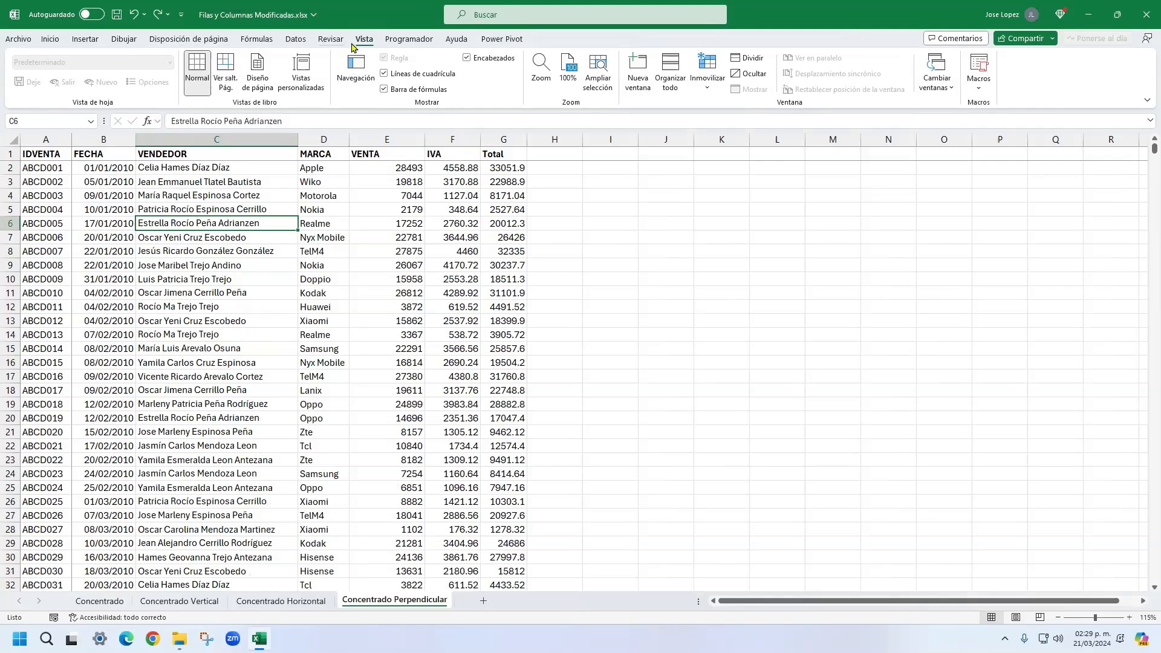
# - Unfreeze the panes in Concentrado Perpendicular and check how row 1 and column A behave further down and across
pyautogui.click(704, 89)
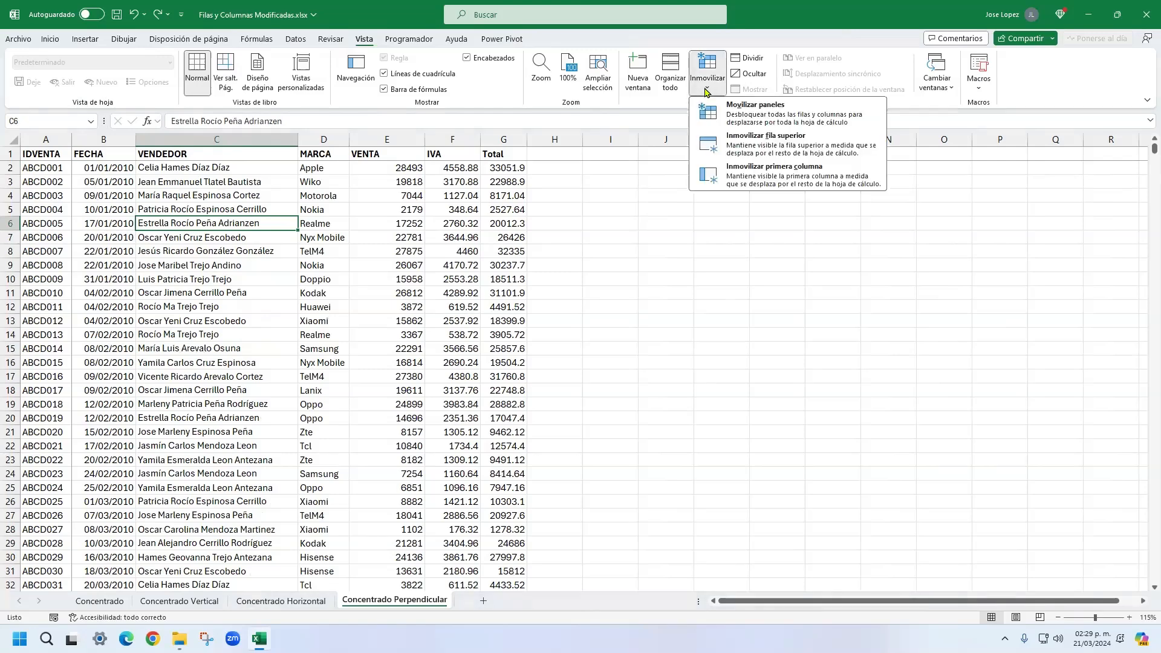
pyautogui.click(748, 117)
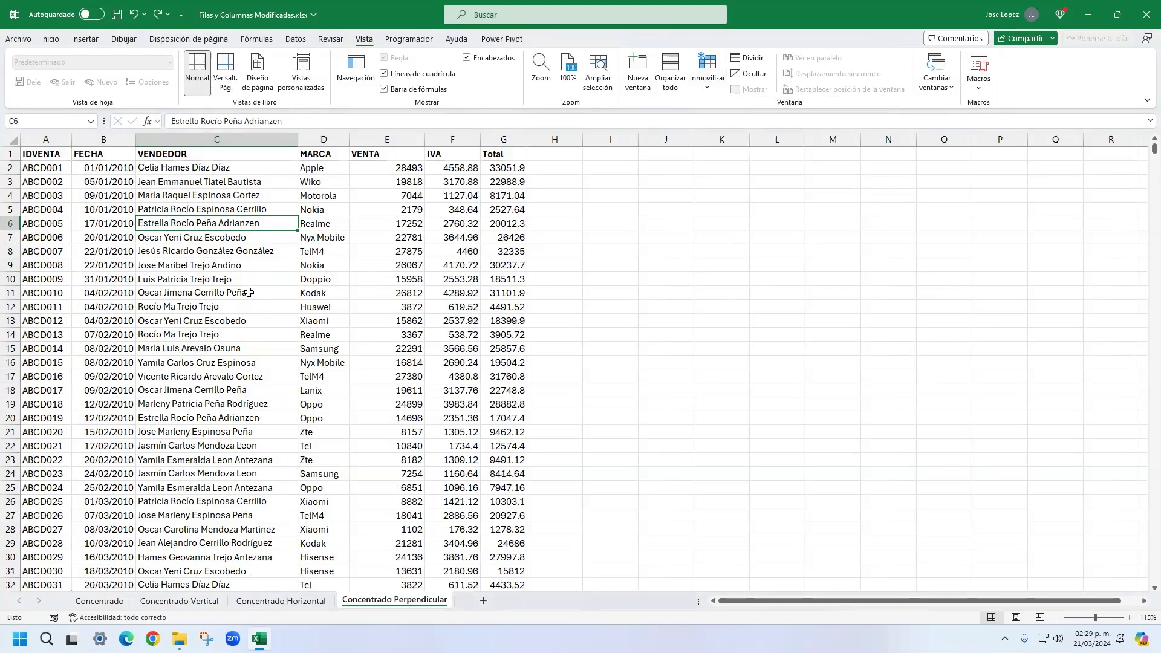
pyautogui.scroll(-15, 249, 293)
pyautogui.scroll(15, 249, 293)
pyautogui.hscroll(6, 330, 296)
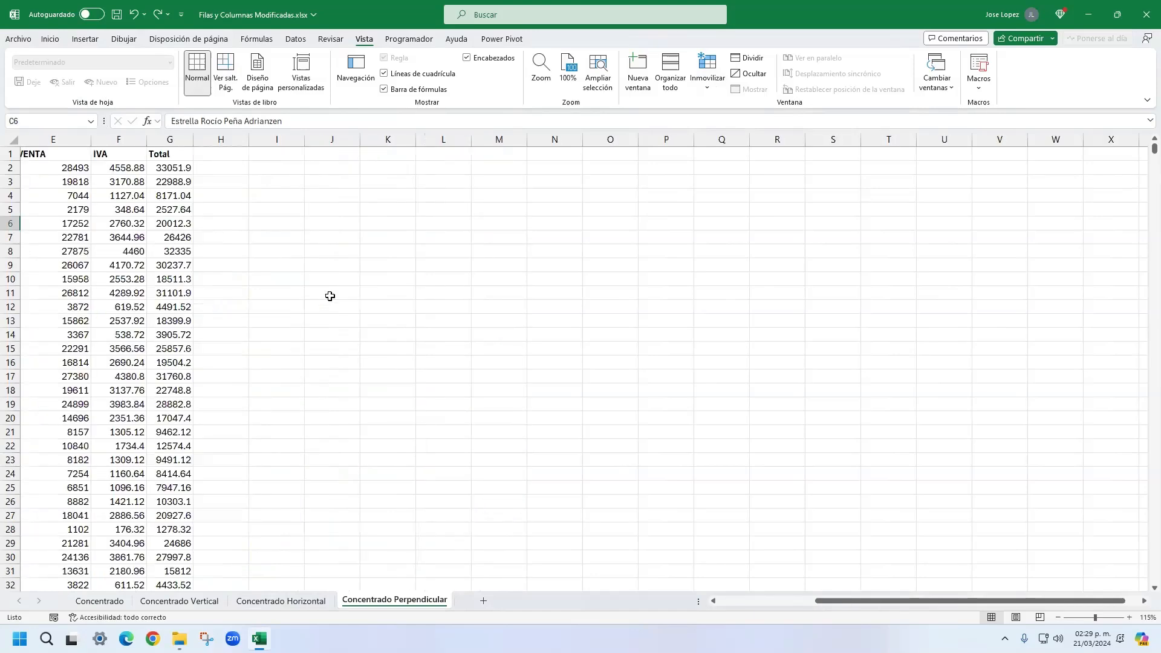
pyautogui.hscroll(-6, 330, 296)
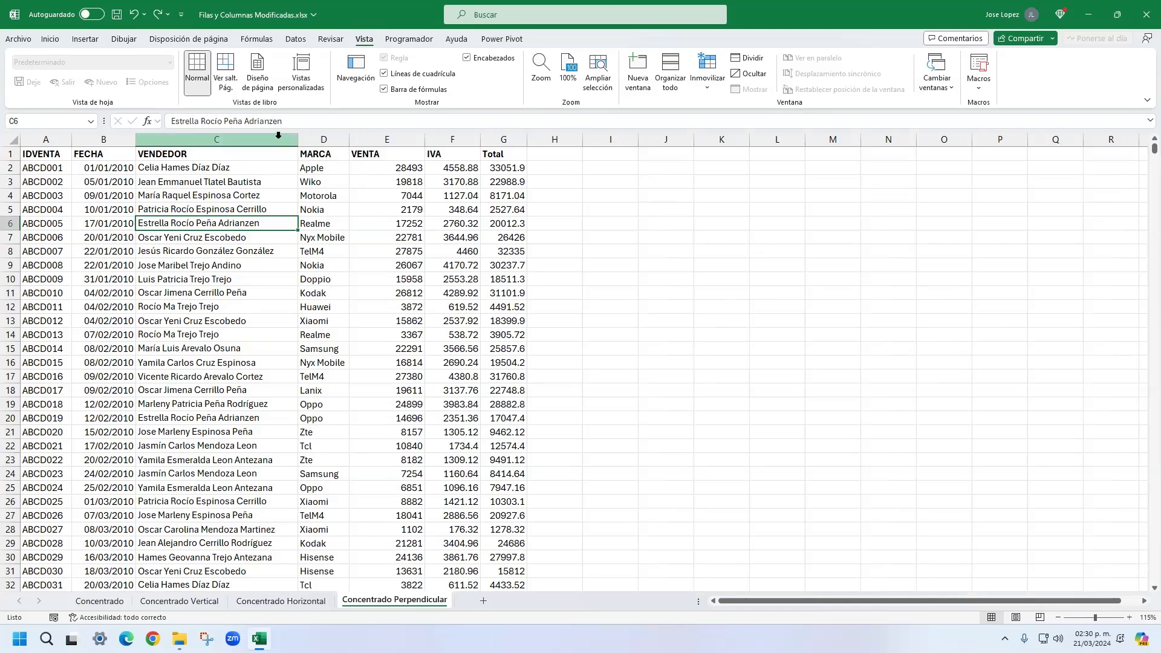
# - Hide the VENDEDOR and MARCA columns (C and D) in the Concentrado Perpendicular sheet
pyautogui.moveTo(279, 134); pyautogui.dragTo(377, 138)
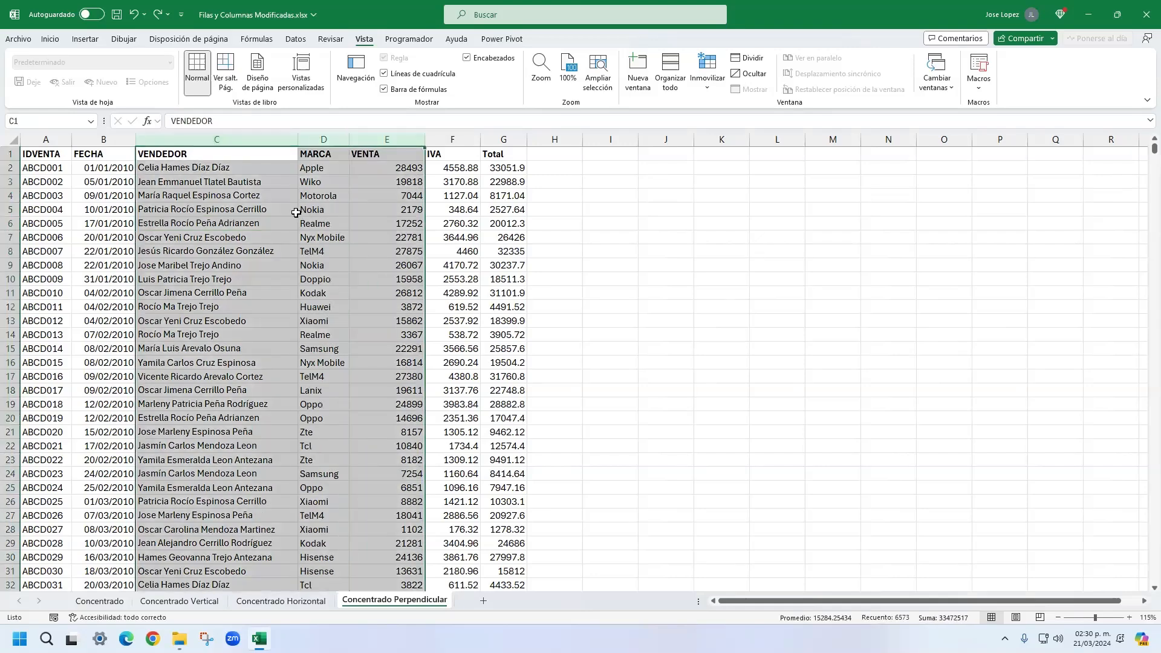
pyautogui.moveTo(261, 136); pyautogui.dragTo(309, 137)
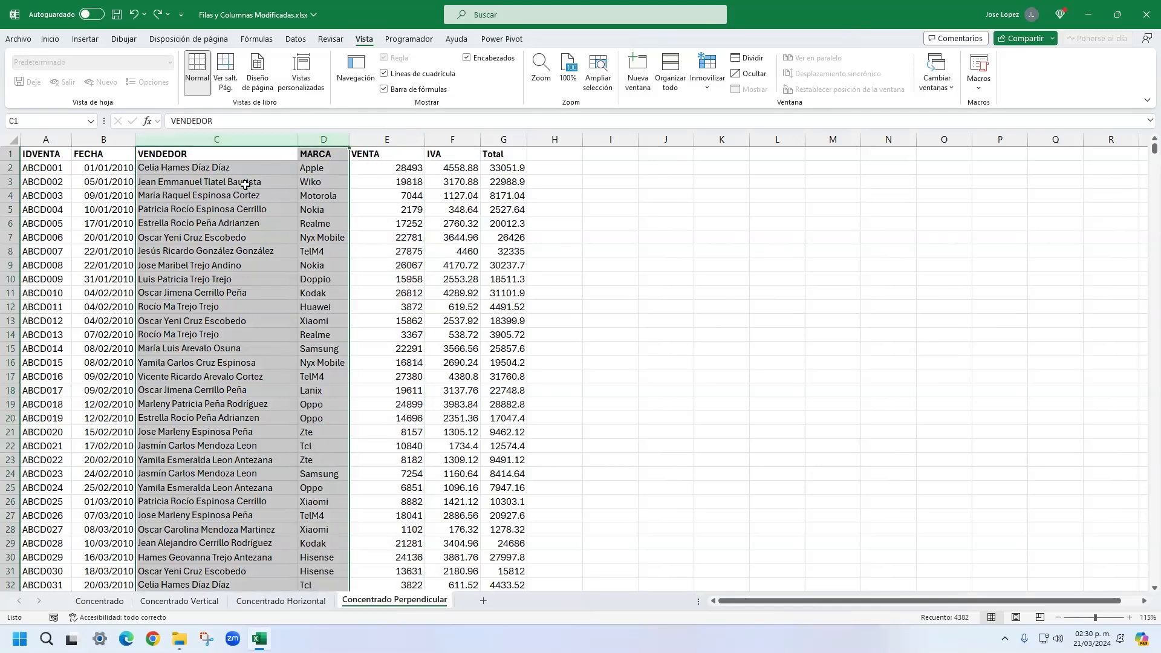
pyautogui.moveTo(236, 139); pyautogui.dragTo(309, 132)
pyautogui.click(51, 39)
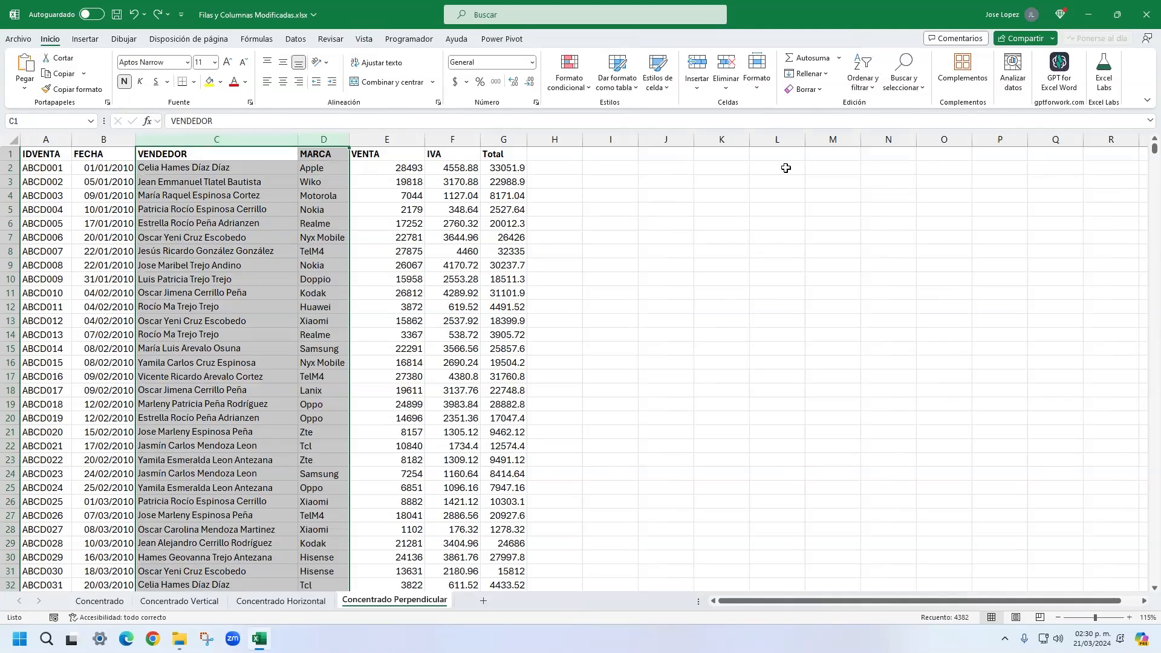
pyautogui.click(756, 92)
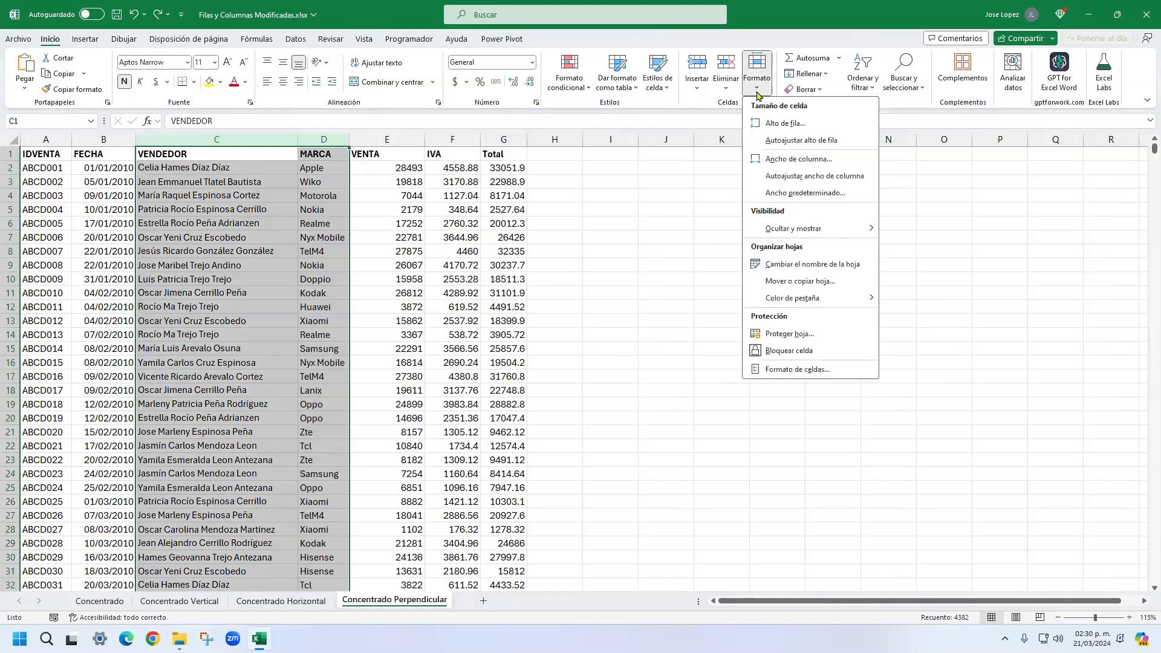
pyautogui.moveTo(776, 228)
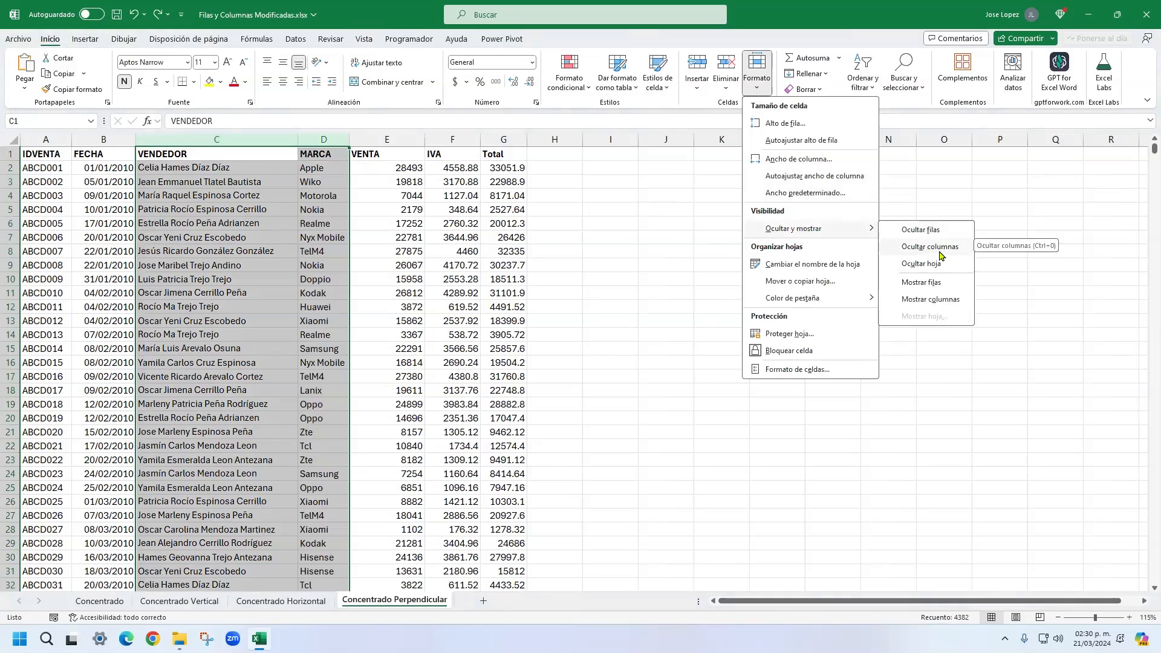
pyautogui.click(945, 251)
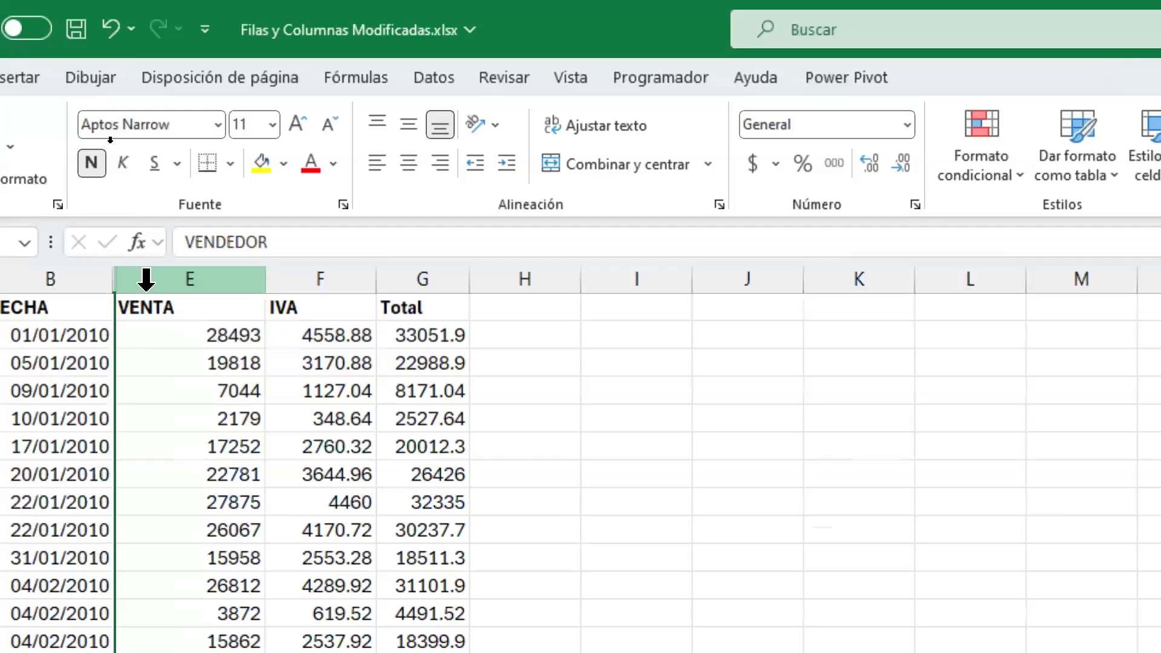
pyautogui.click(321, 275)
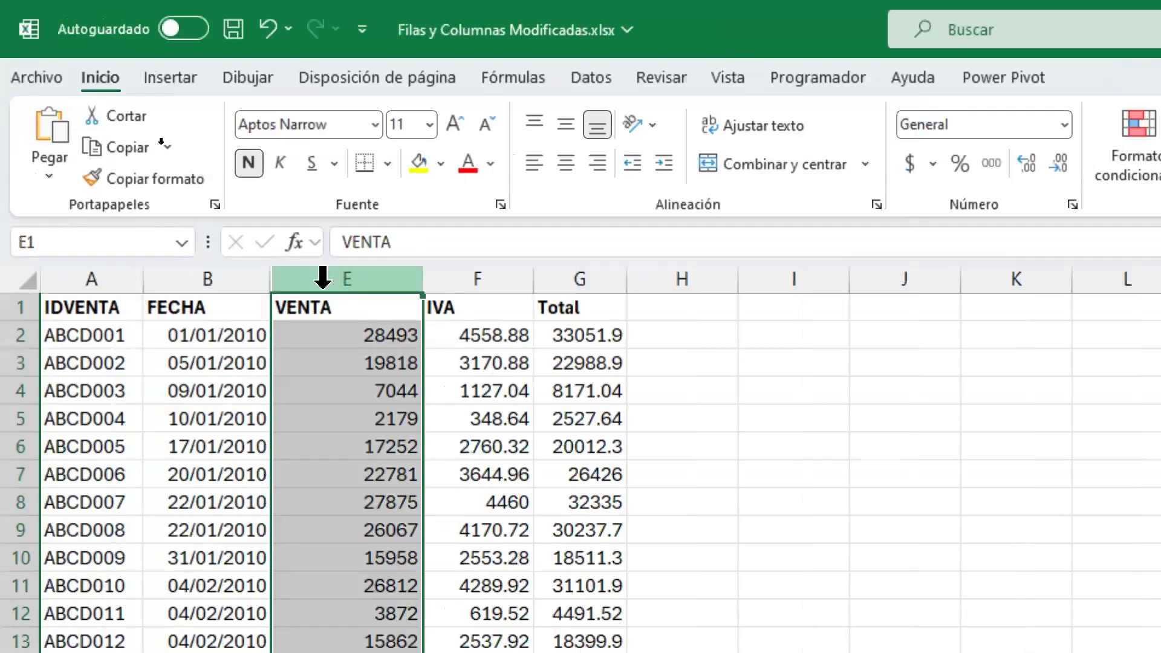
pyautogui.click(245, 275)
pyautogui.click(302, 387)
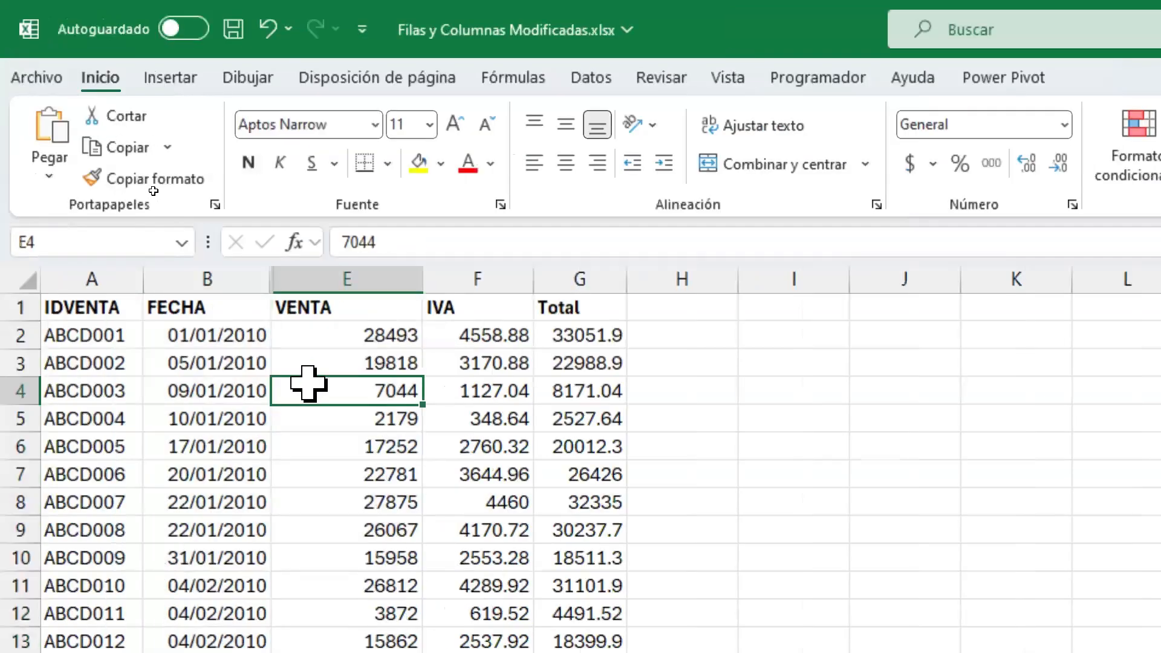
pyautogui.click(557, 387)
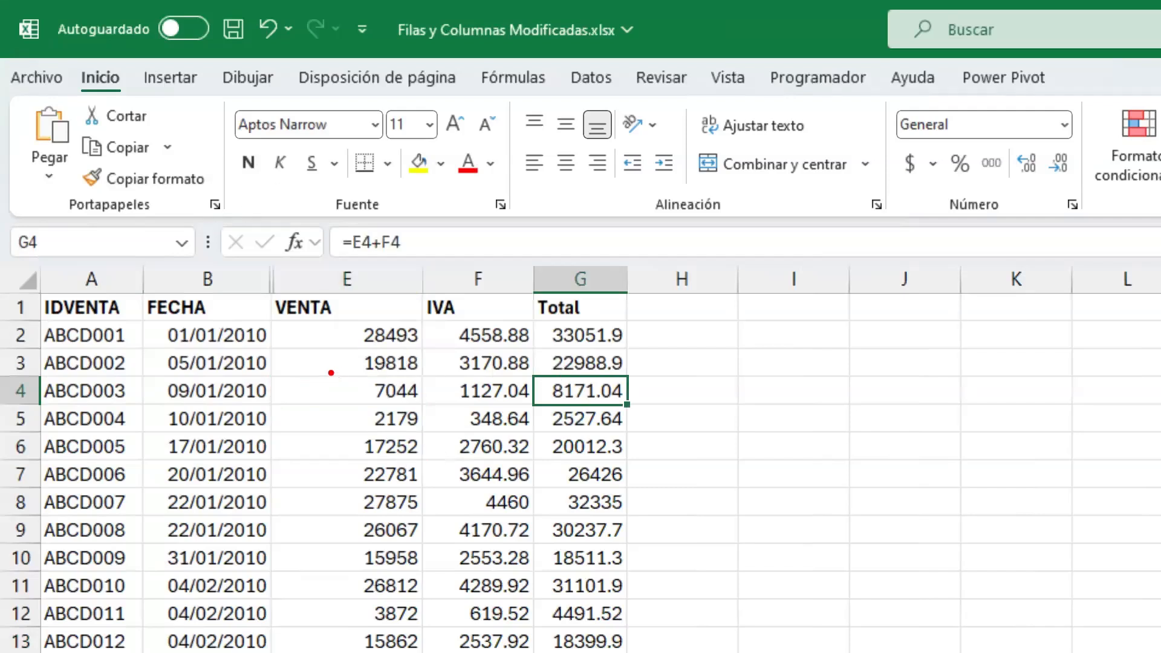
pyautogui.moveTo(256, 262)
pyautogui.mouseDown()
pyautogui.moveTo(289, 300)
pyautogui.moveTo(275, 314)
pyautogui.moveTo(275, 408)
pyautogui.mouseUp()
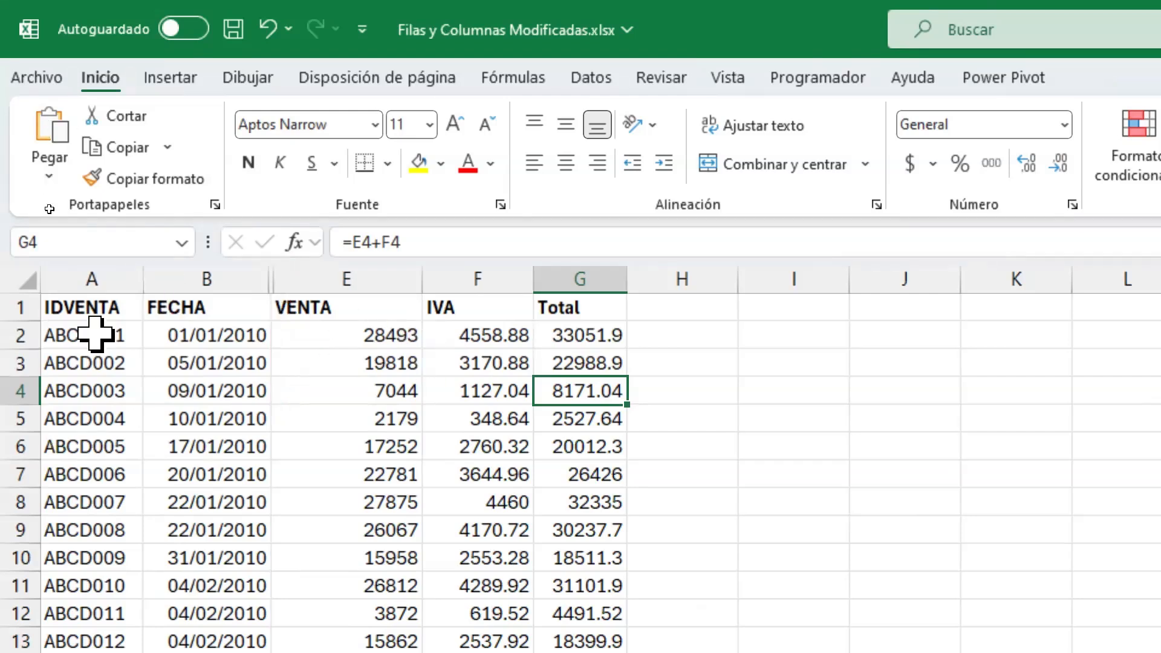
# - Hide rows 4 and 5, the records ABCD003 and ABCD004, in Concentrado Perpendicular
pyautogui.click(18, 391)
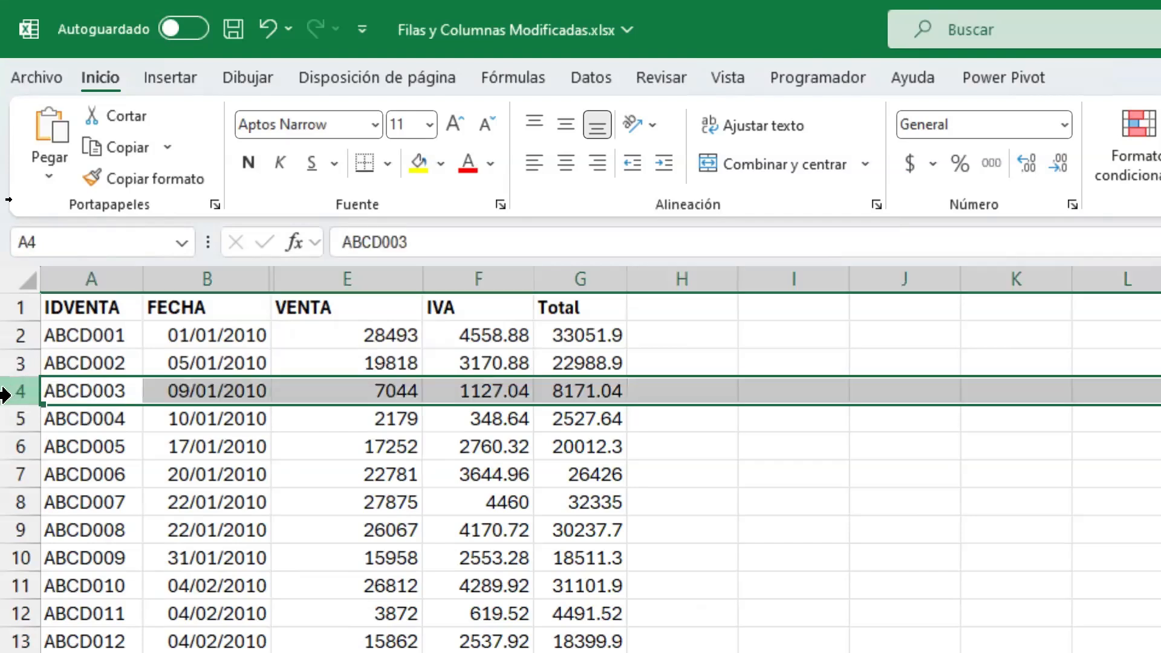
pyautogui.click(13, 391)
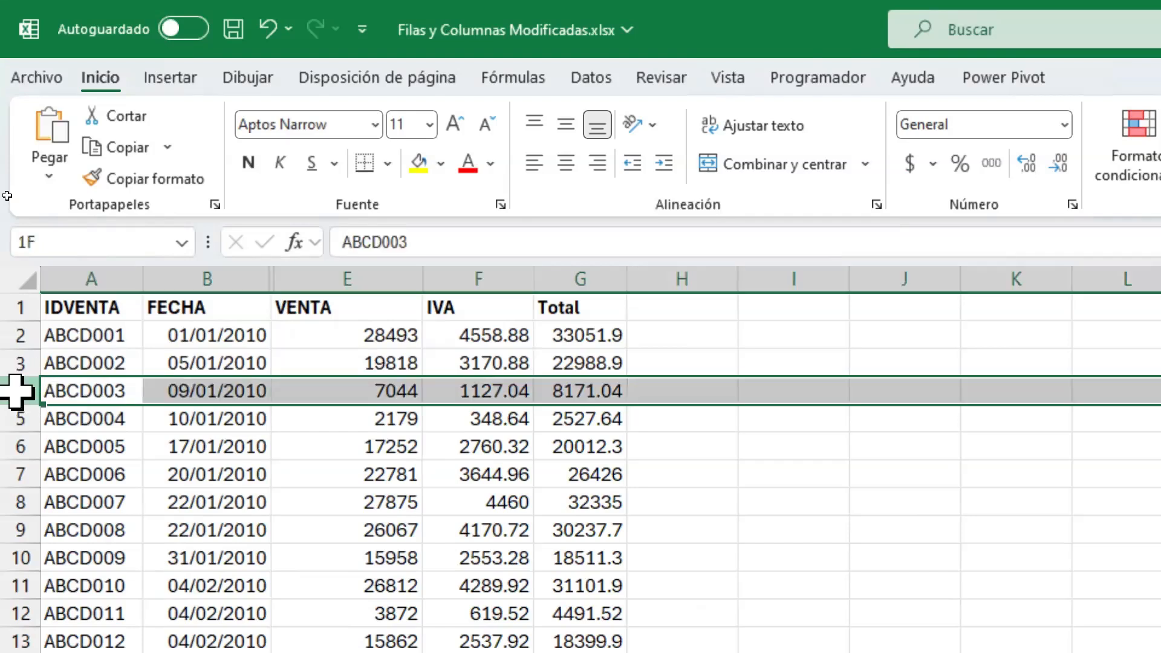
pyautogui.moveTo(17, 392); pyautogui.dragTo(9, 413)
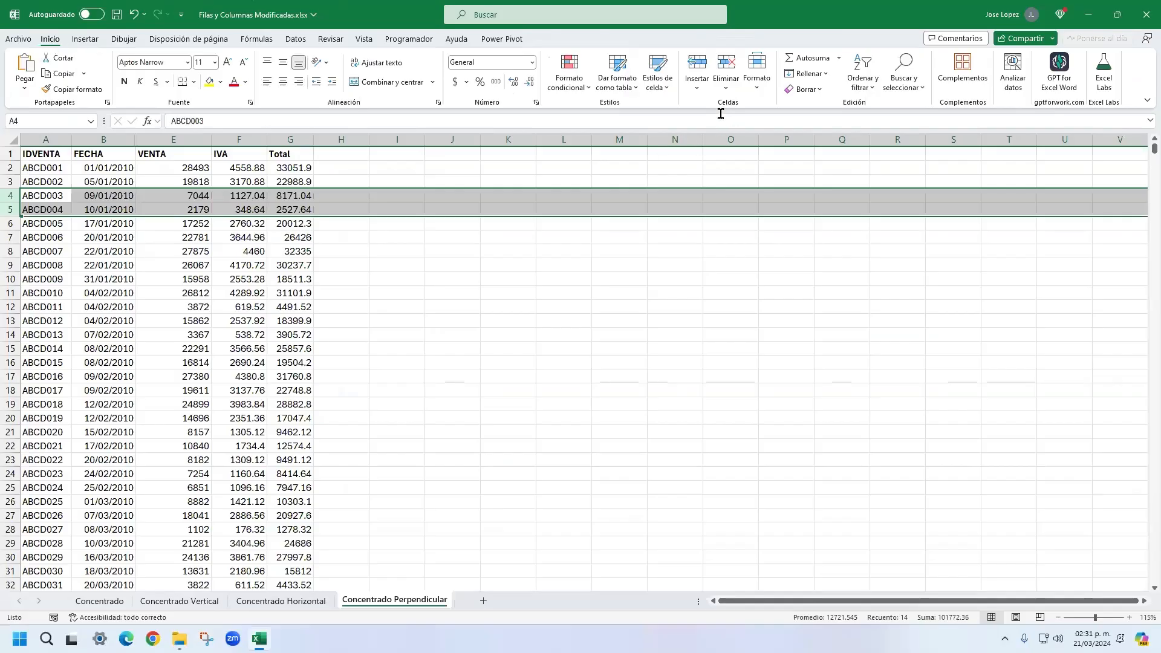
pyautogui.click(757, 90)
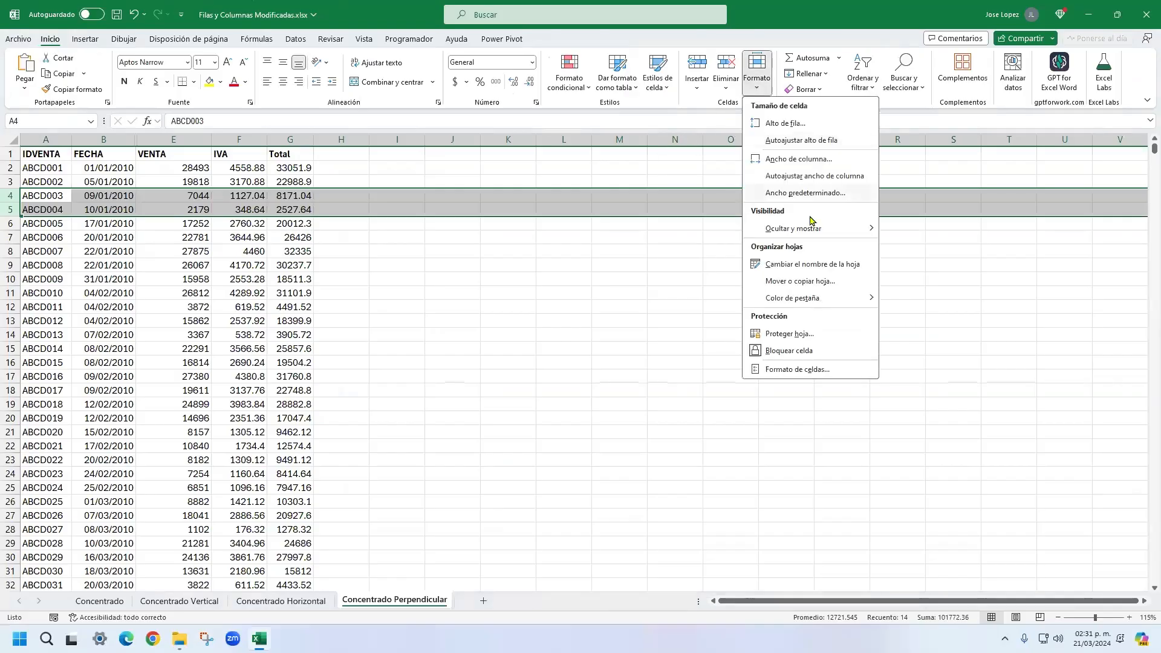
pyautogui.moveTo(812, 230)
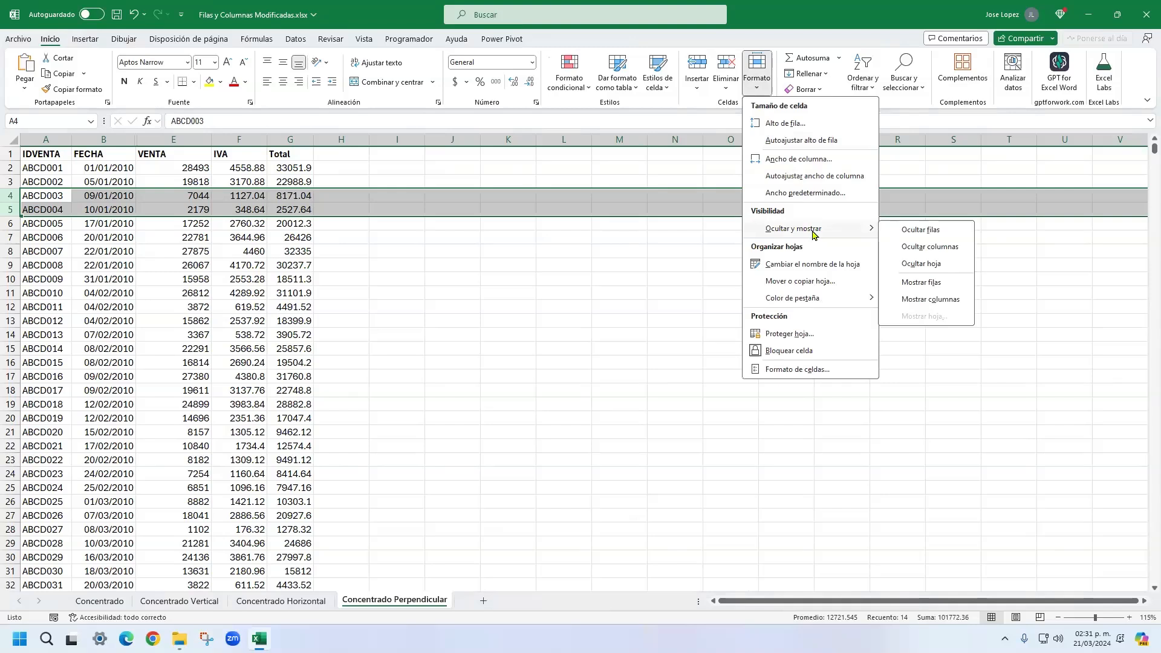
pyautogui.click(909, 230)
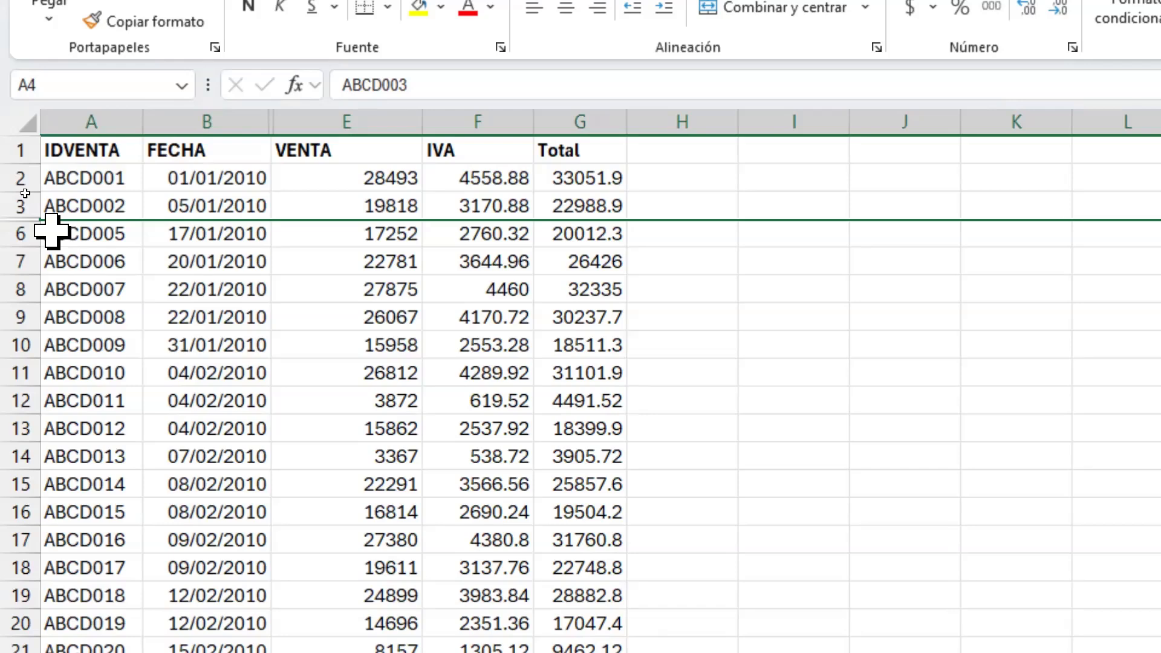
# - Undo the hiding of rows 4 and 5 and of the VENDEDOR and MARCA columns
pyautogui.hotkey('ctrl', 'z')
pyautogui.hotkey('ctrl', 'z')
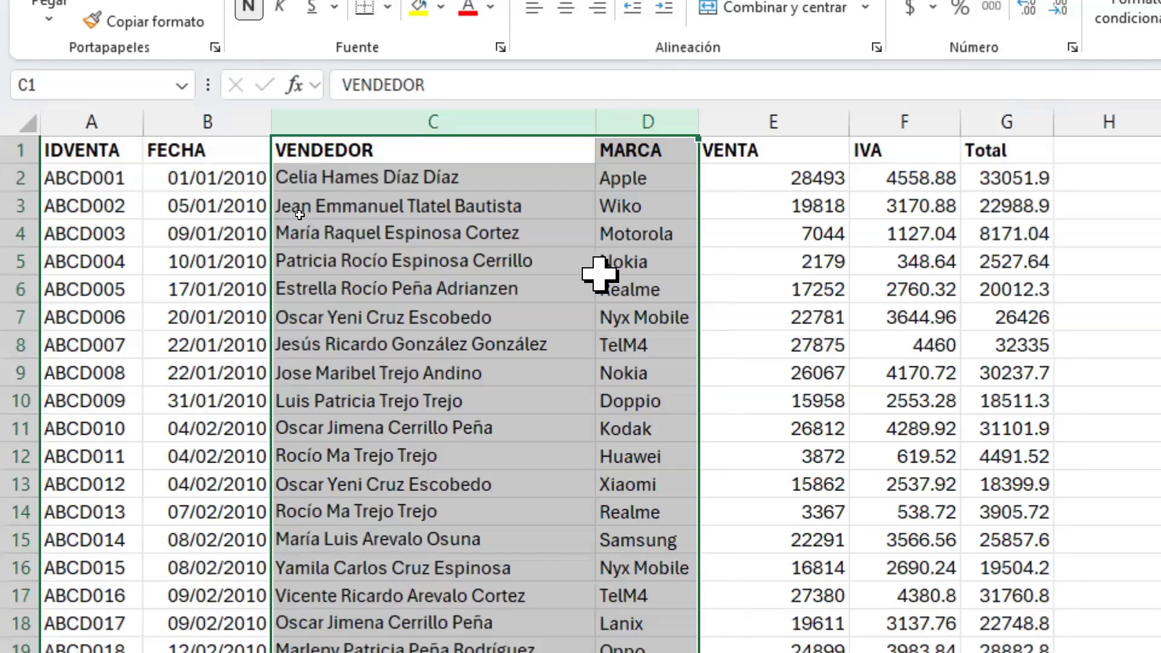
# - Select the full VENDEDOR and MARCA columns (C and D) and hide them again
pyautogui.click(526, 119)
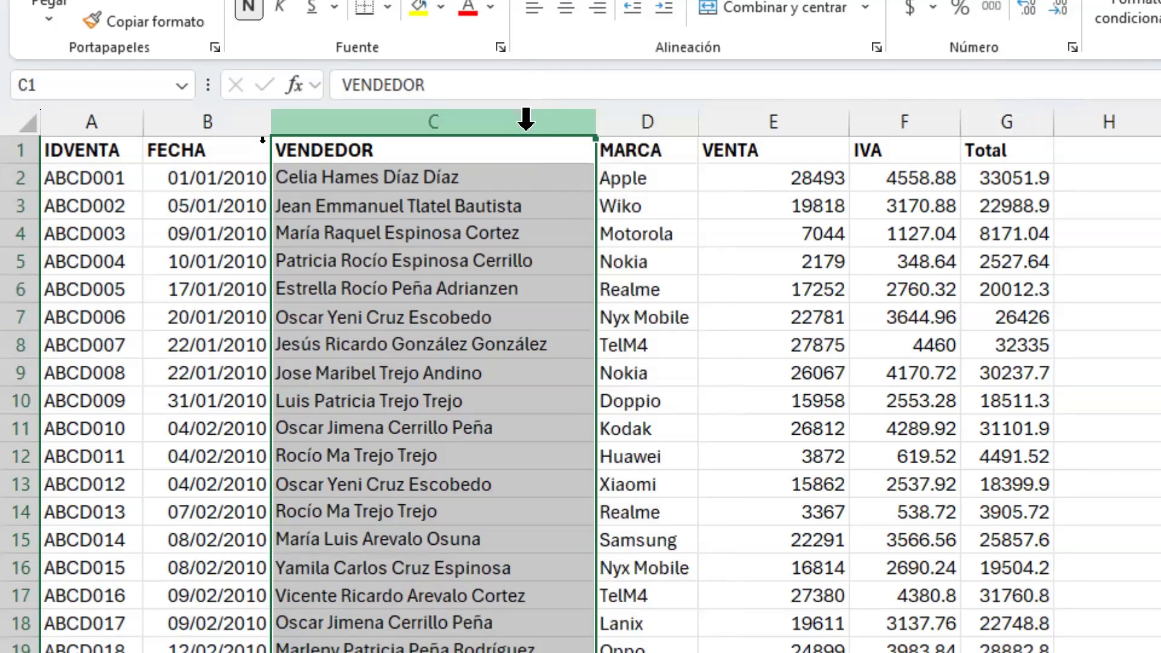
pyautogui.moveTo(526, 120); pyautogui.dragTo(644, 121)
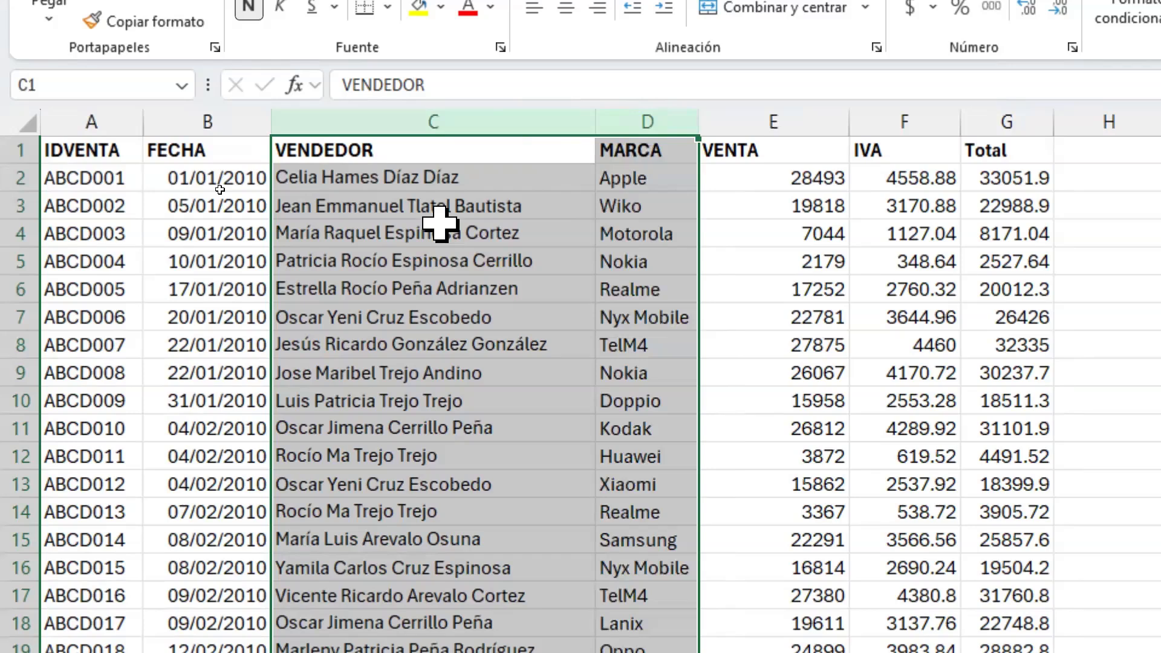
pyautogui.hotkey('ctrl', 'shift', 'Down')
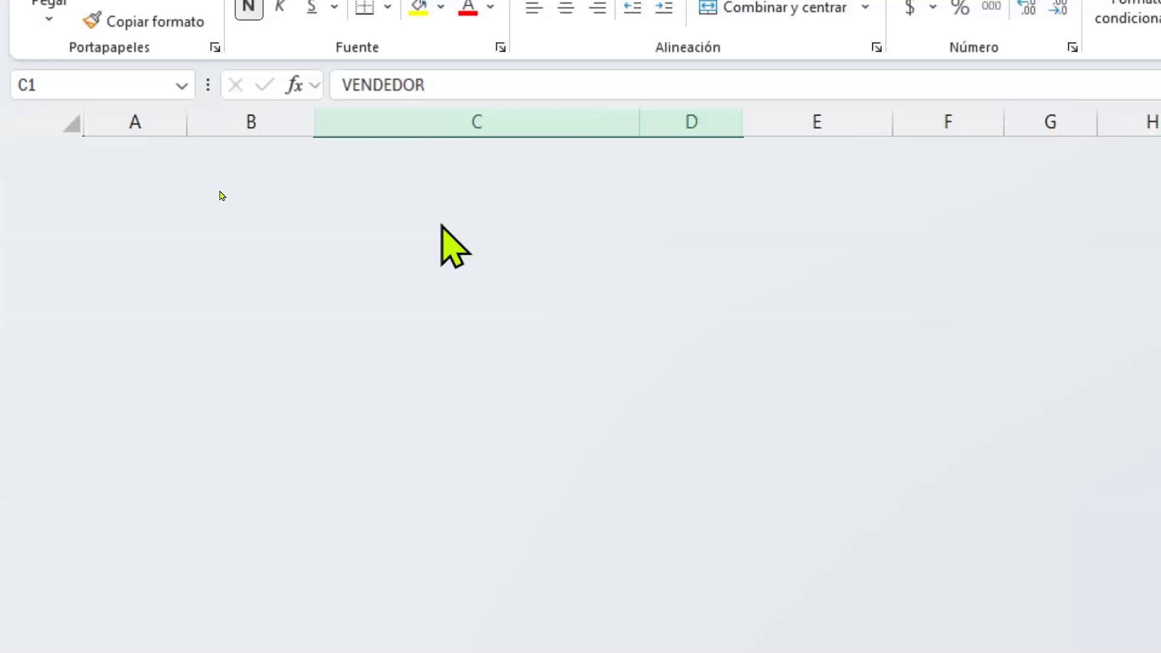
pyautogui.hotkey('ctrl', 'shift', 'Up')
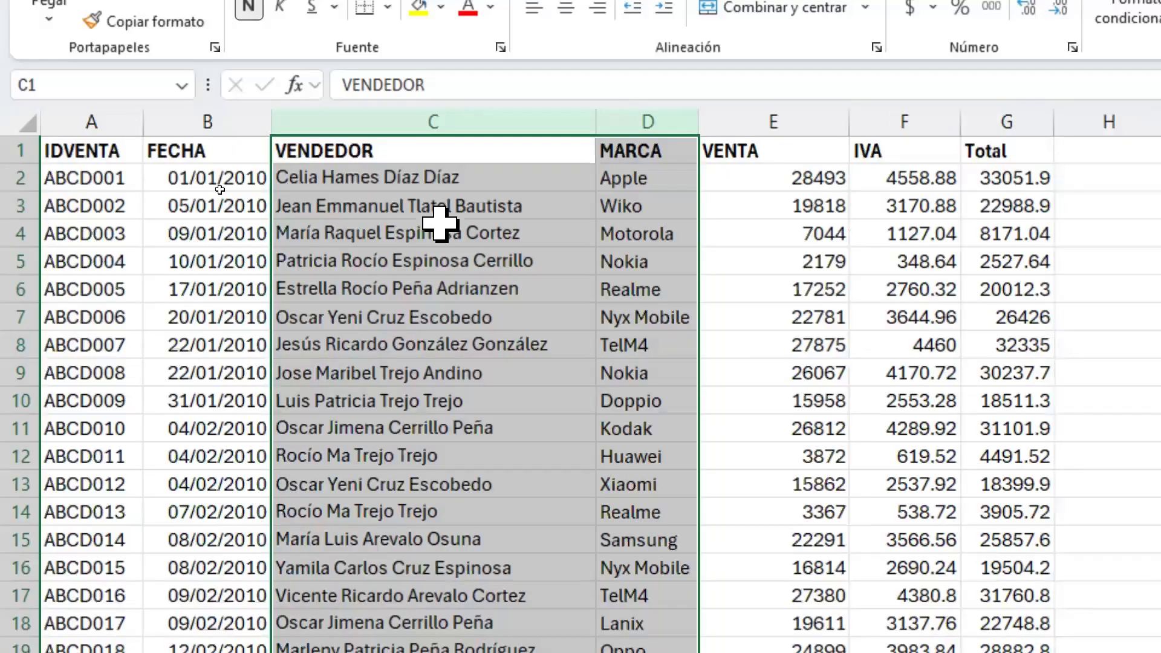
pyautogui.hotkey('ctrl', '-')
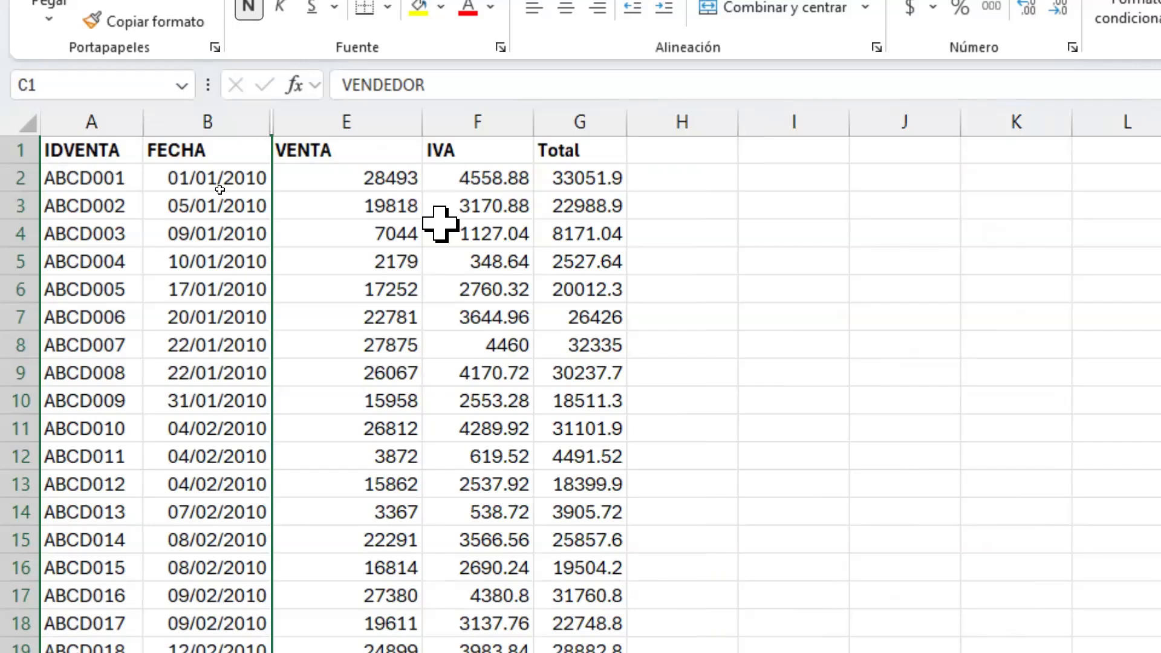
pyautogui.hotkey('ctrl', 'z')
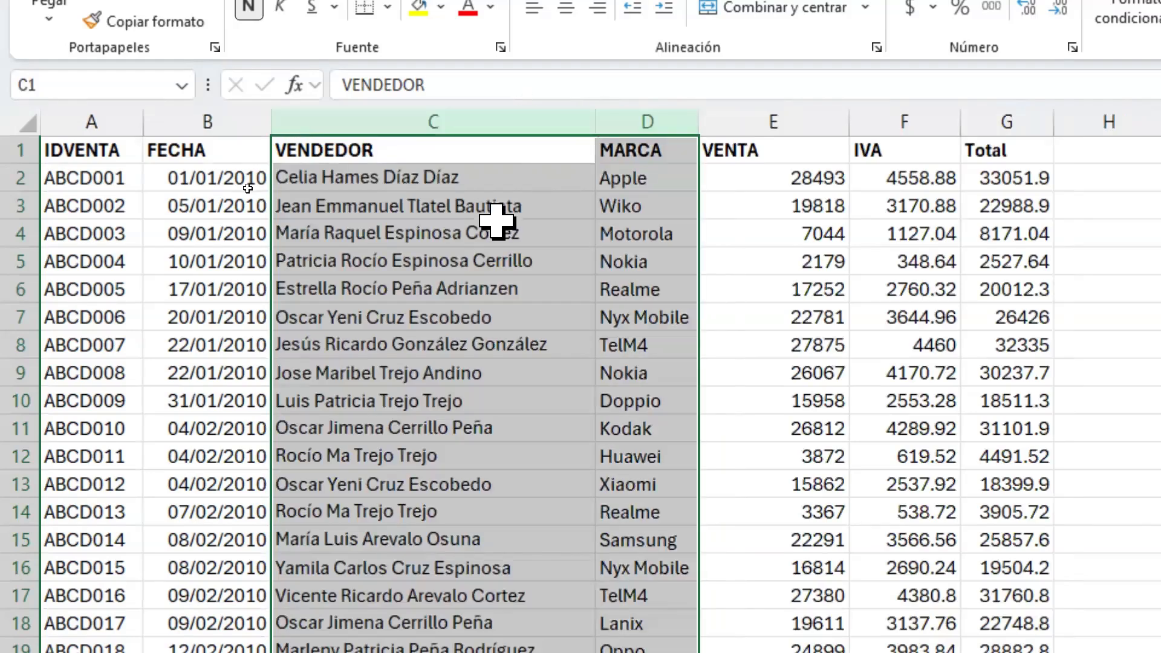
pyautogui.hotkey('ctrl', '0')
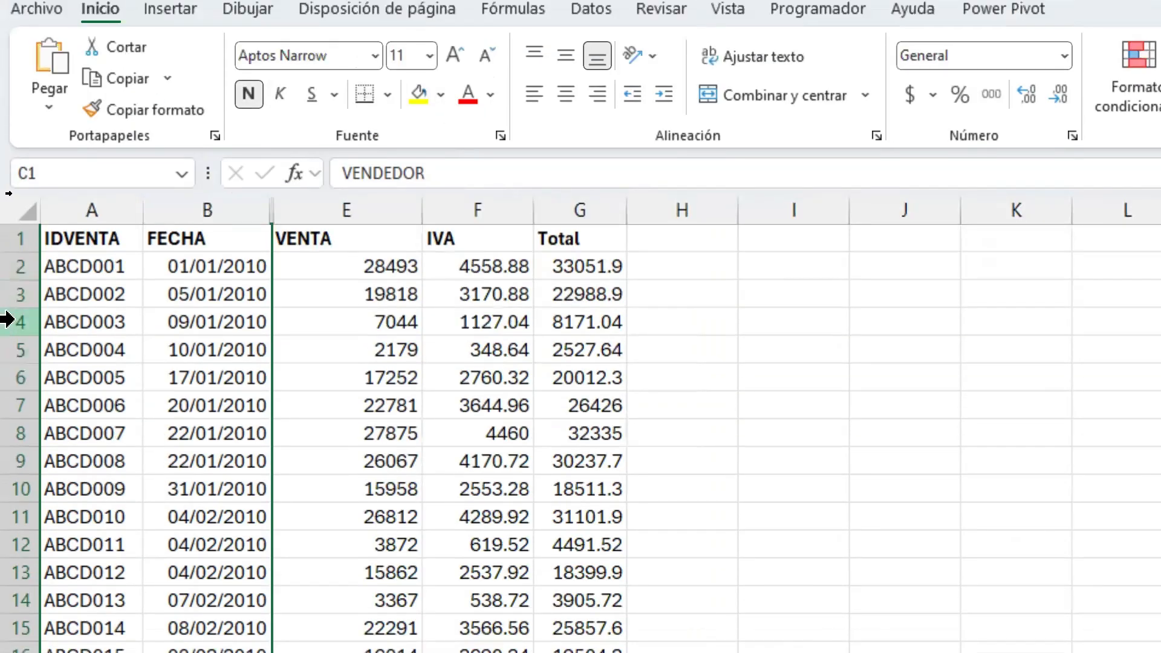
# - Hide rows 4 and 5 with the records ABCD003 and ABCD004
pyautogui.moveTo(6, 325); pyautogui.dragTo(15, 349)
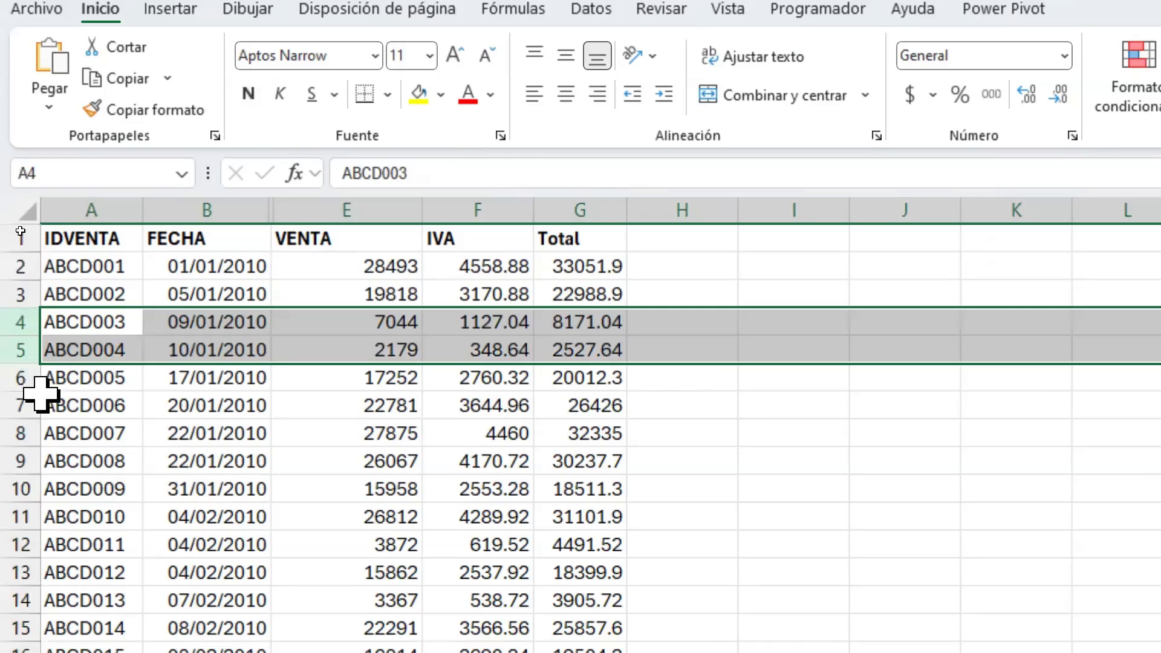
pyautogui.hotkey('ctrl', '9')
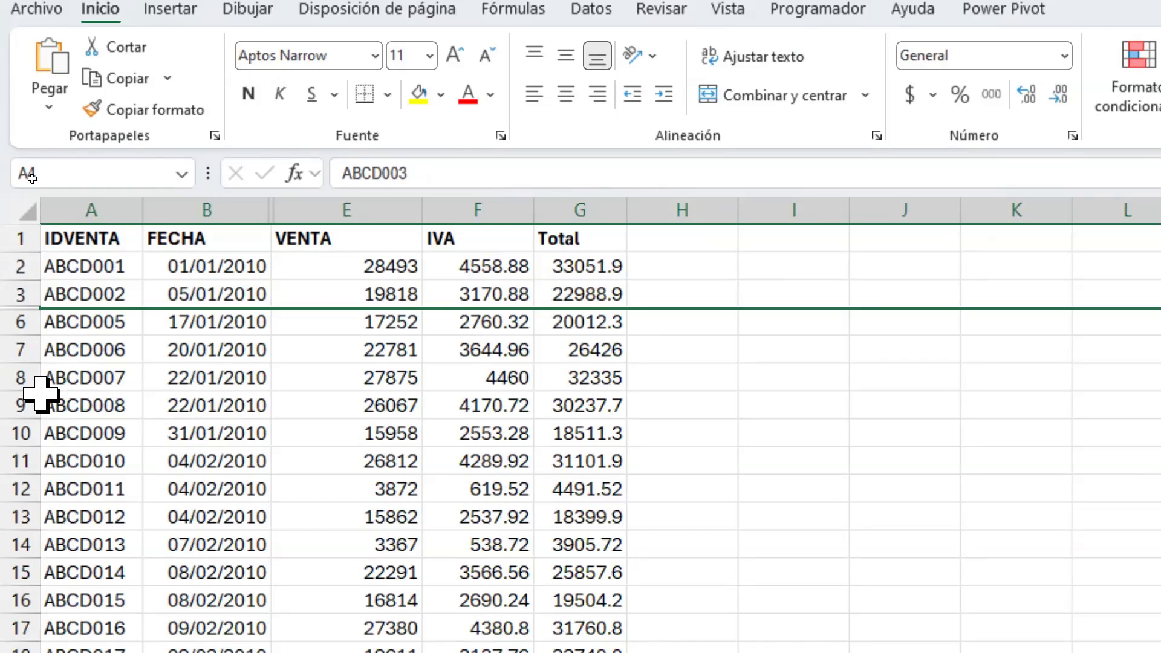
# - Select columns B through E in Concentrado Perpendicular and unhide the VENDEDOR and MARCA columns (C and D)
pyautogui.moveTo(237, 202); pyautogui.dragTo(285, 189)
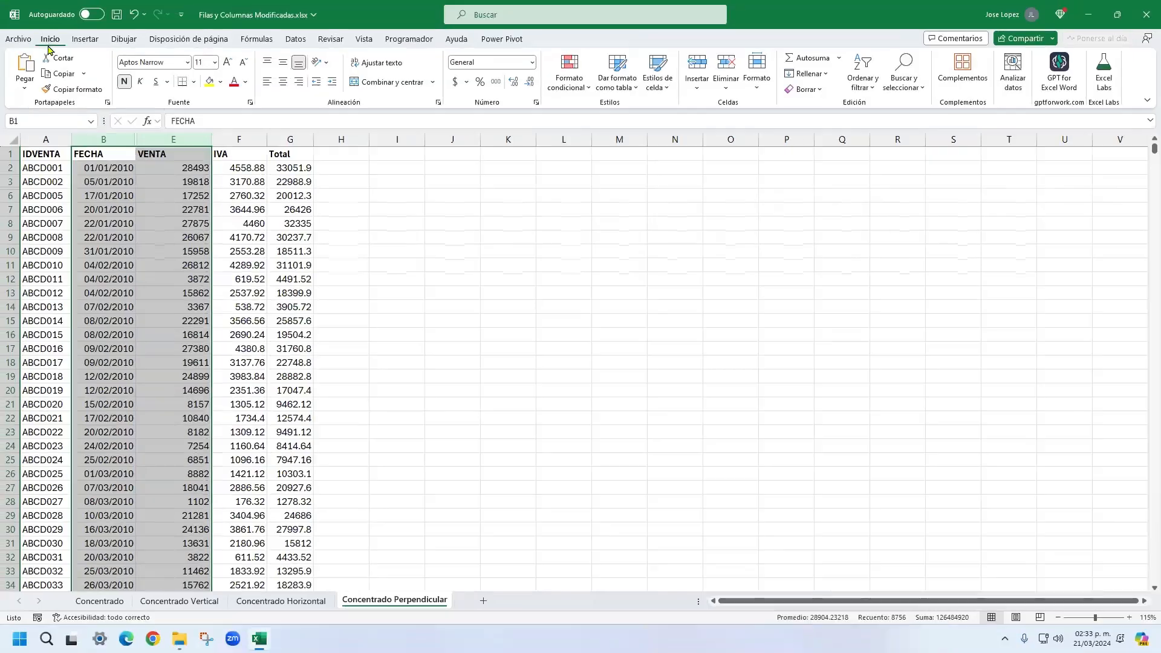
pyautogui.click(756, 85)
pyautogui.moveTo(793, 230)
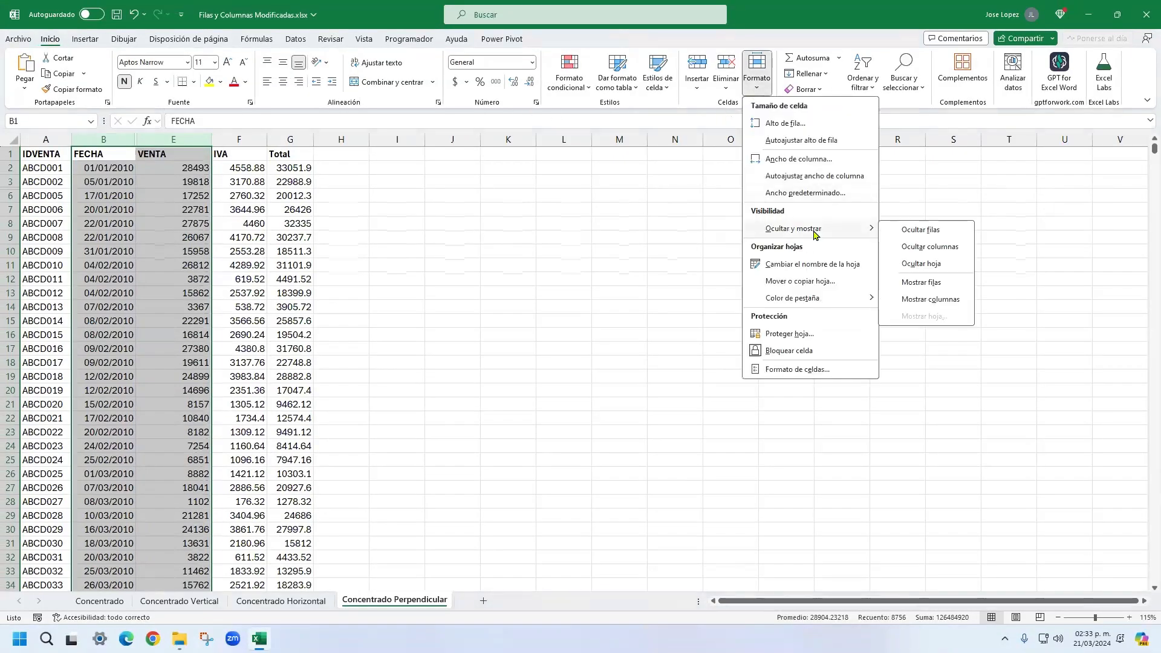
pyautogui.click(949, 299)
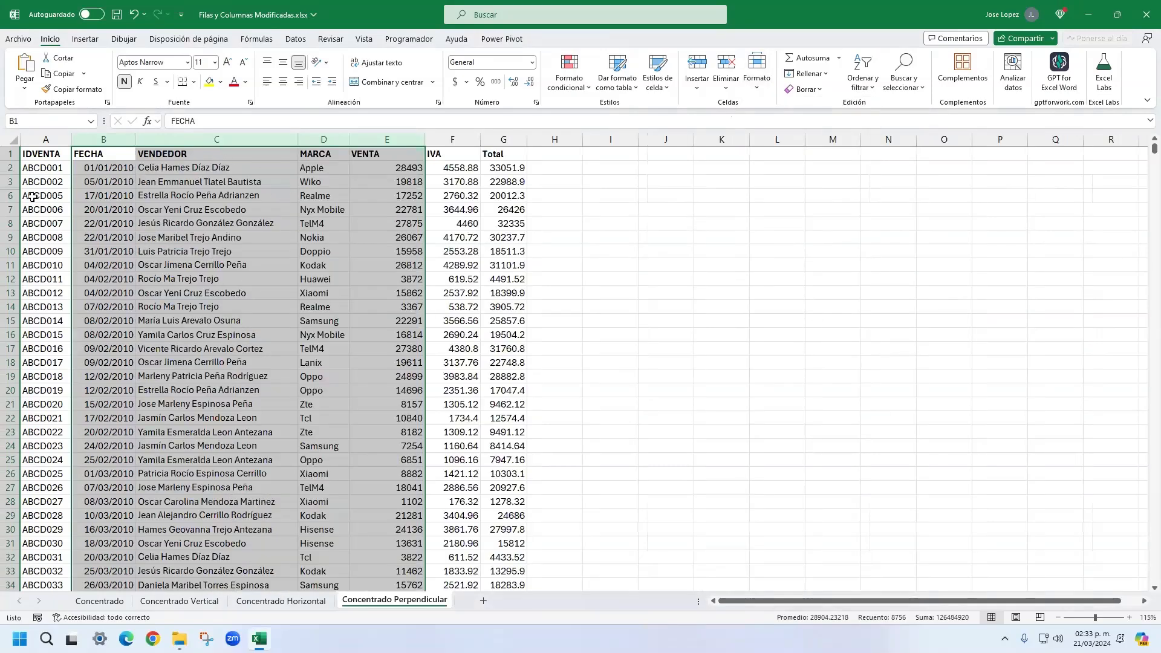
# - Select rows 3 through 6 and unhide rows 4 and 5 with the records ABCD003 and ABCD004
pyautogui.moveTo(9, 181); pyautogui.dragTo(10, 195)
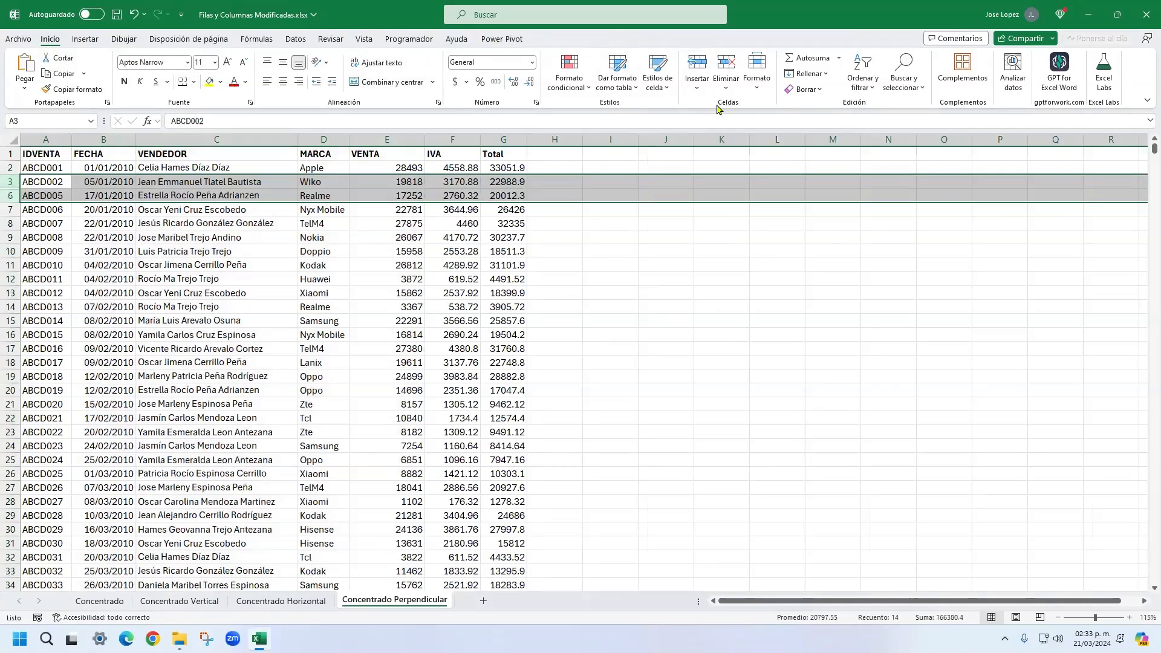
pyautogui.click(755, 95)
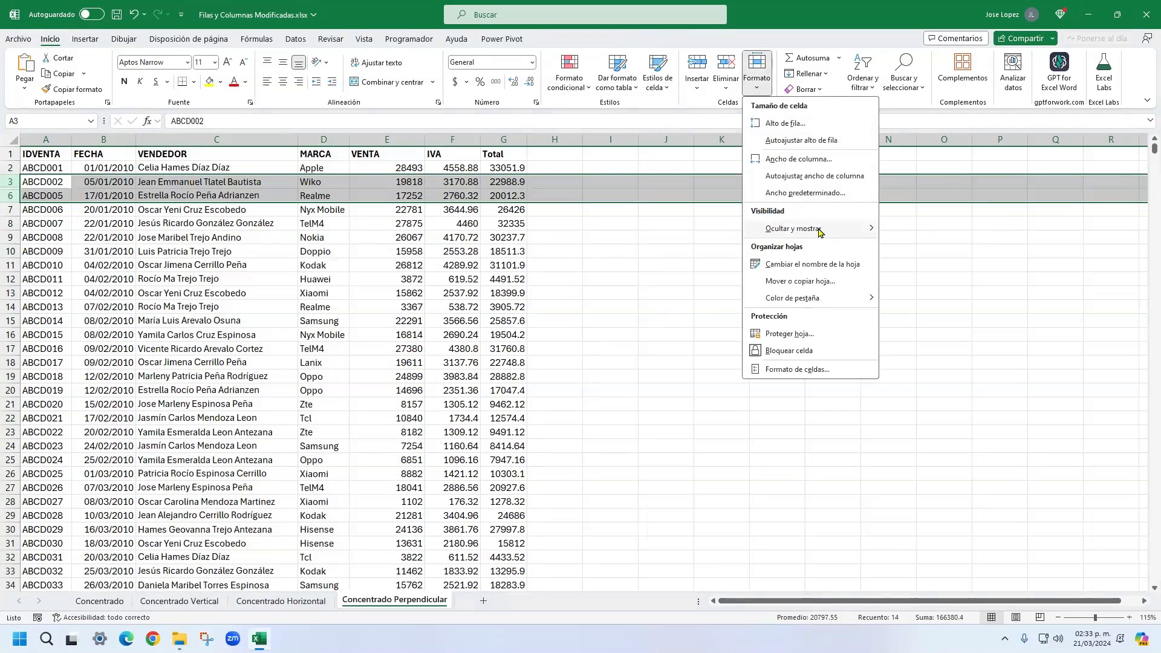
pyautogui.moveTo(872, 231)
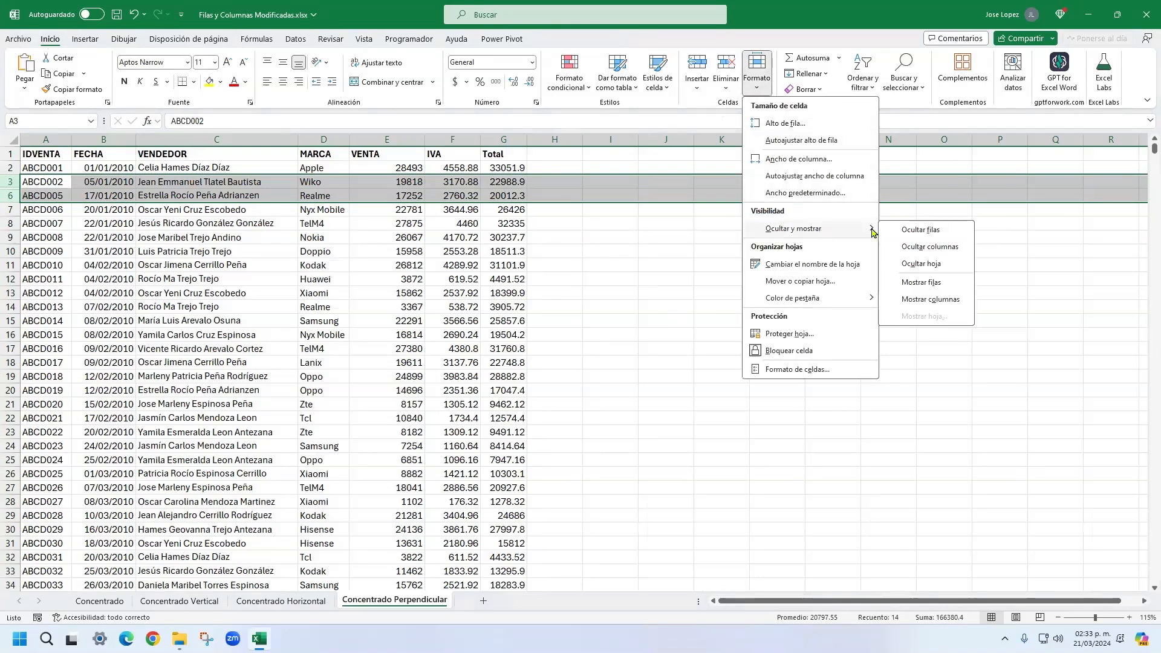
pyautogui.click(935, 284)
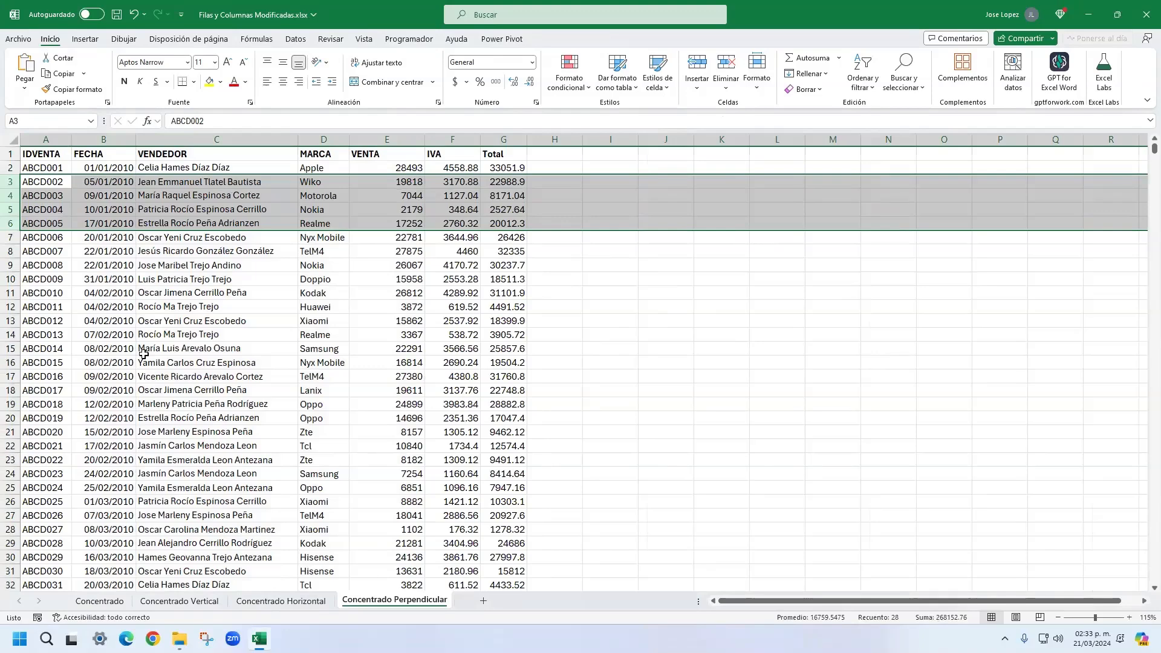
# - Undo the unhiding of rows 4 and 5 and of the VENDEDOR and MARCA columns
pyautogui.hotkey('ctrl', 'z')
pyautogui.hotkey('ctrl', 'z')
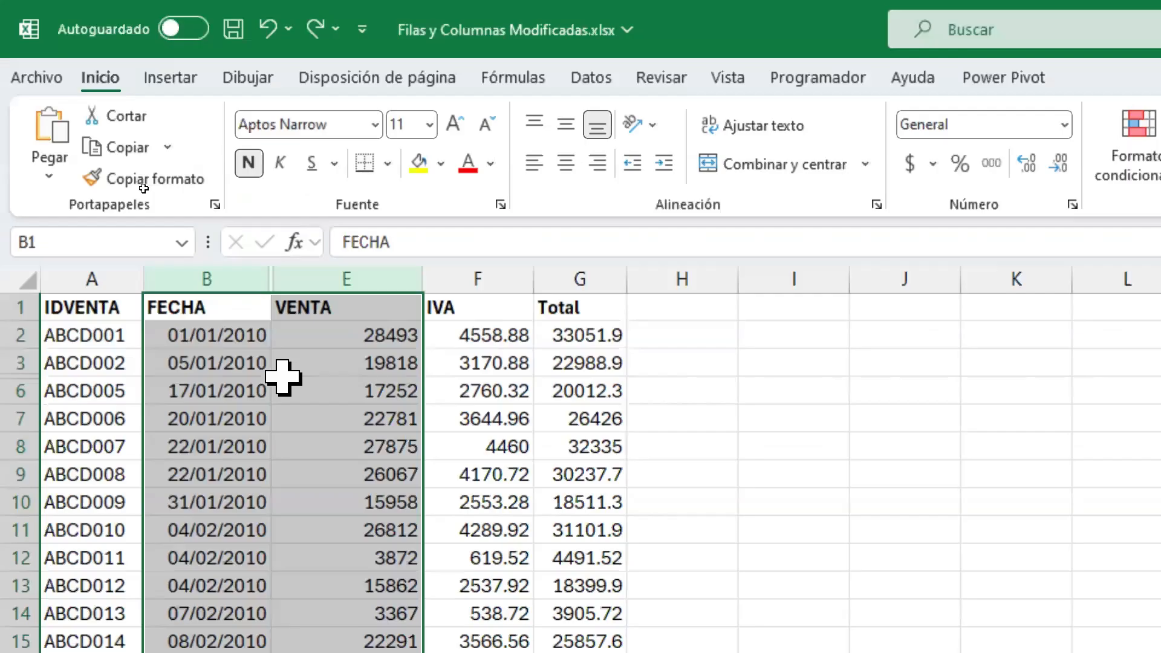
# - Unhide the VENDEDOR and MARCA columns across the selection B to E, and rows 4 and 5 across rows 3 to 6
pyautogui.moveTo(242, 280); pyautogui.dragTo(283, 275)
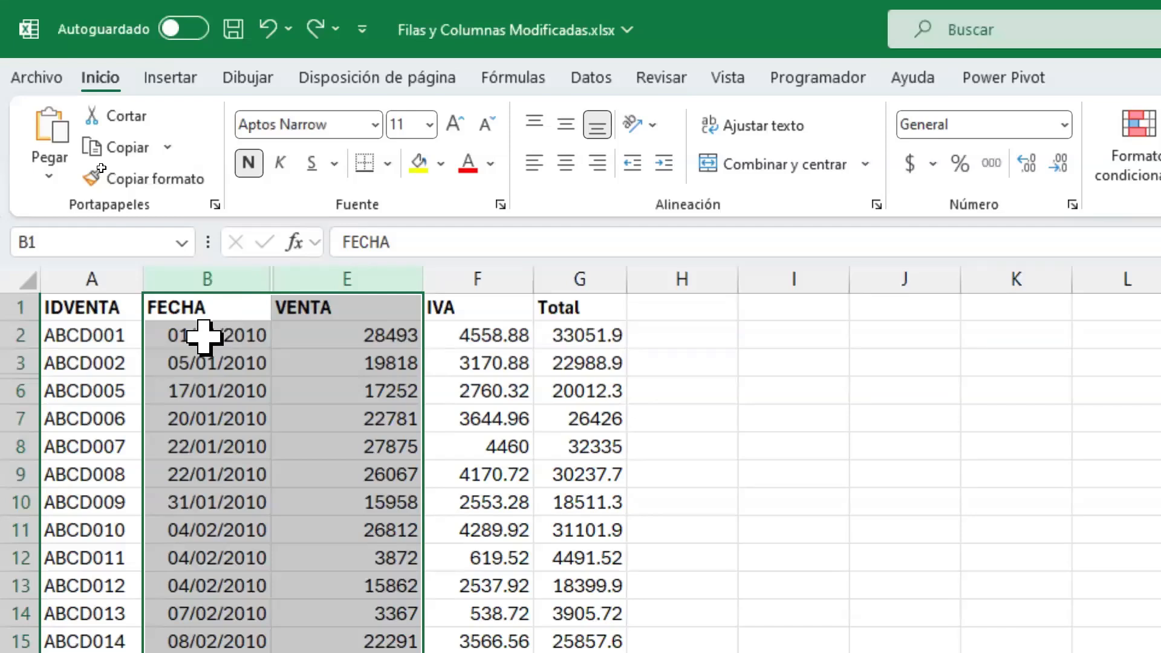
pyautogui.hotkey('ctrl', 'y')
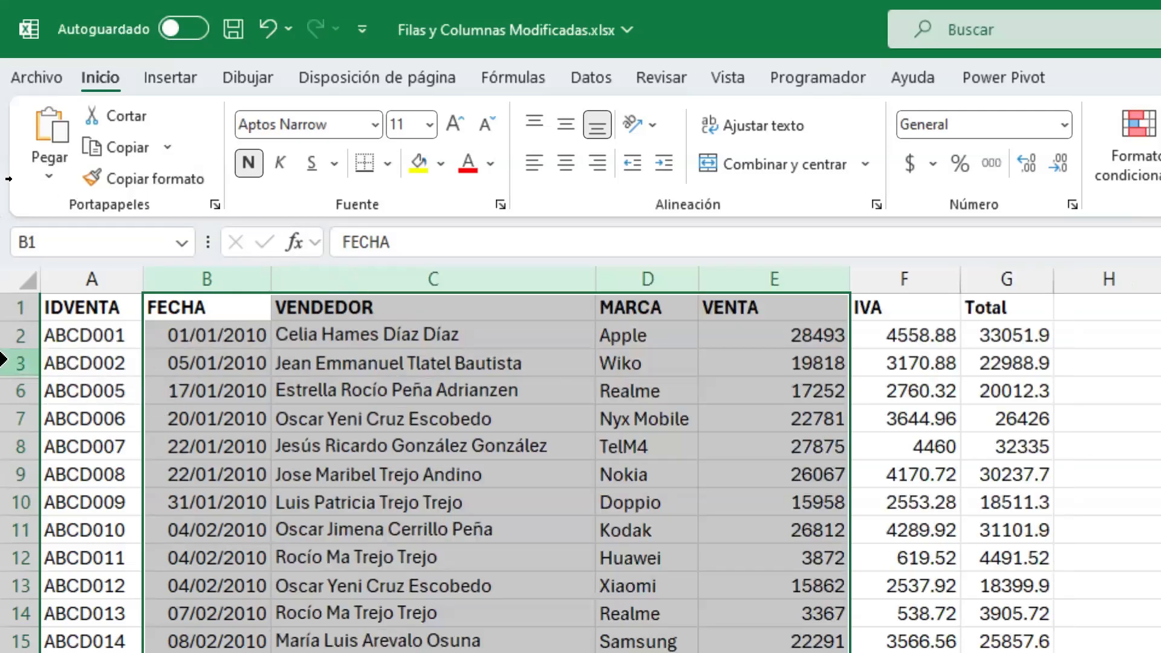
pyautogui.moveTo(5, 362); pyautogui.dragTo(15, 386)
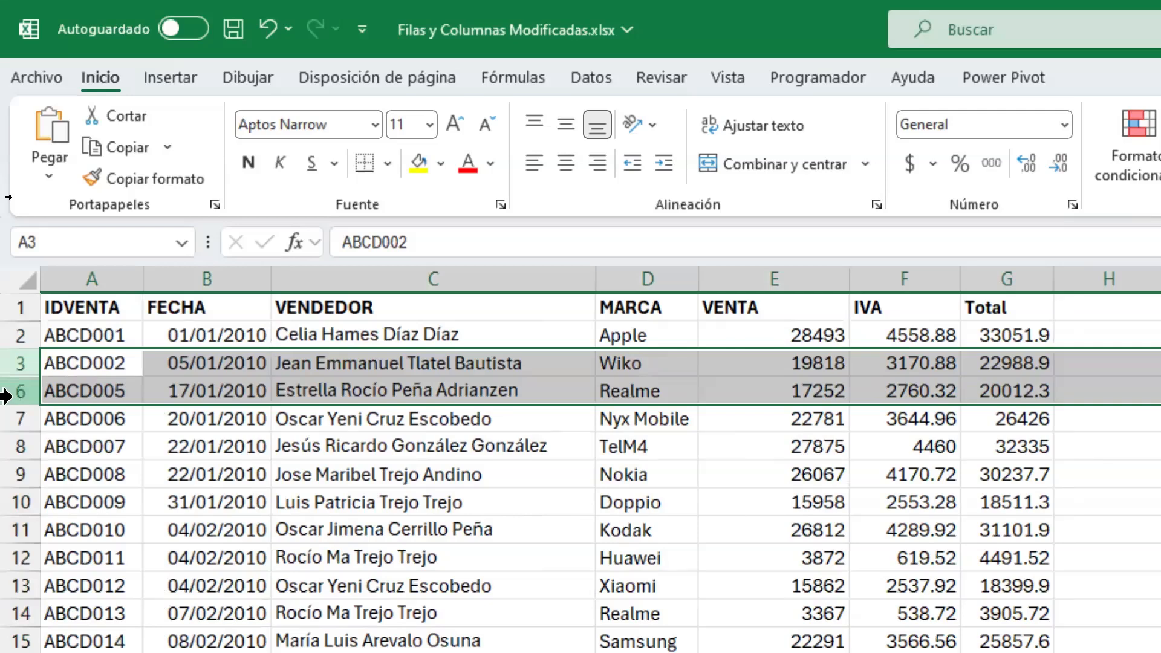
pyautogui.hotkey('ctrl', 'shift', '9')
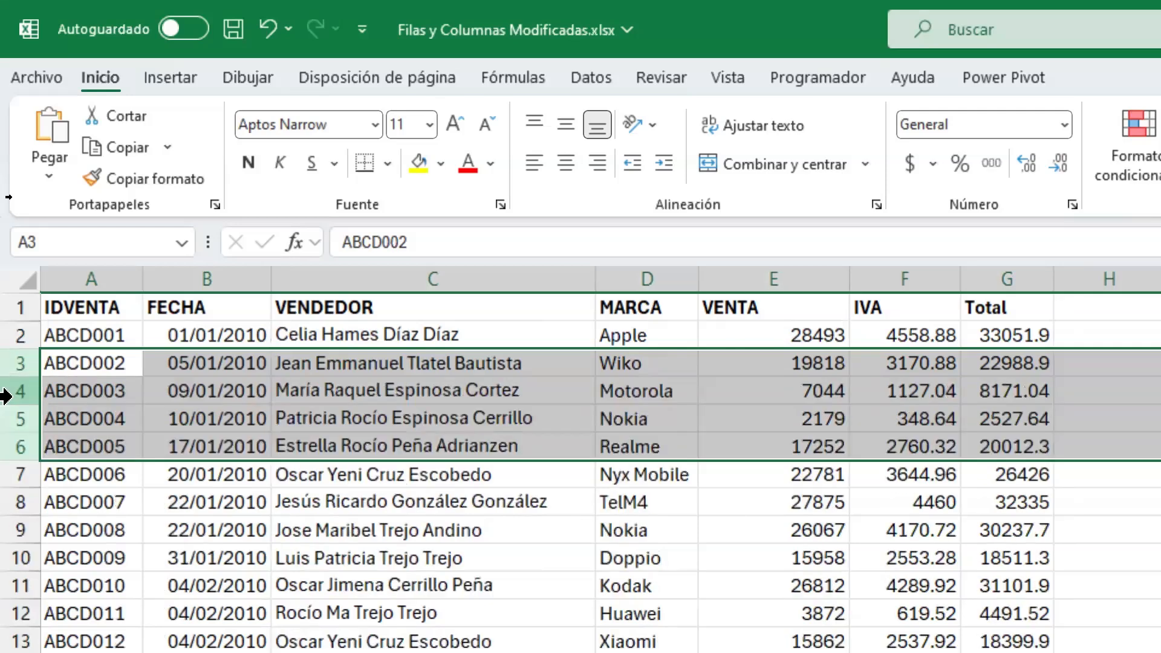